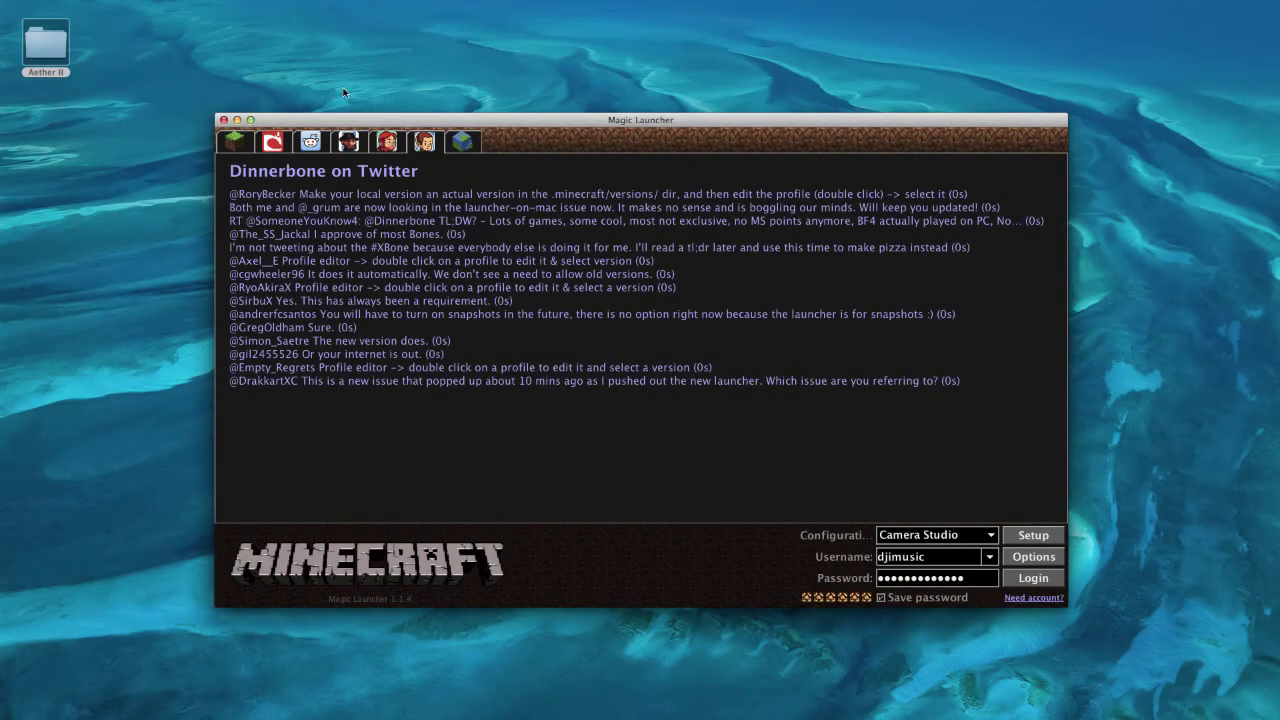
Open the desktop's Aether II folder and review the numbered mod archives and minecraft1.5.1.jar in the Client folder.
{"action": "left_click", "coordinate": [55, 58]}
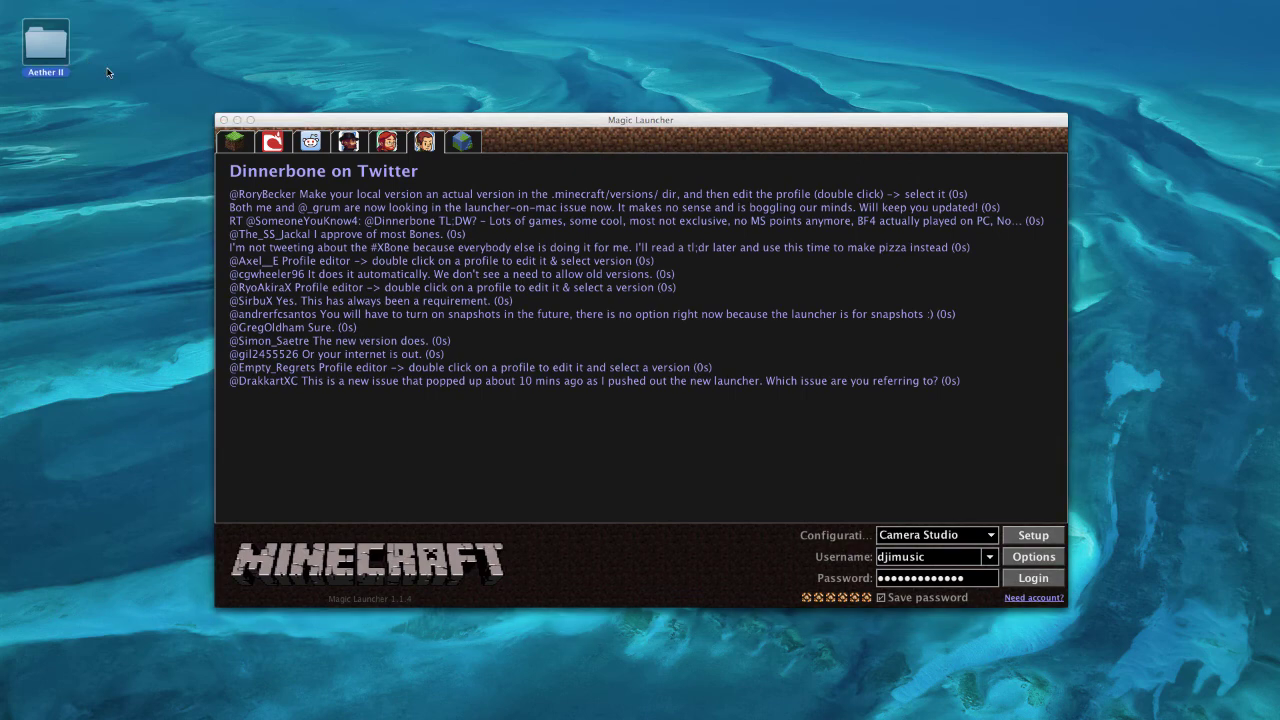
{"action": "double_click", "coordinate": [55, 56]}
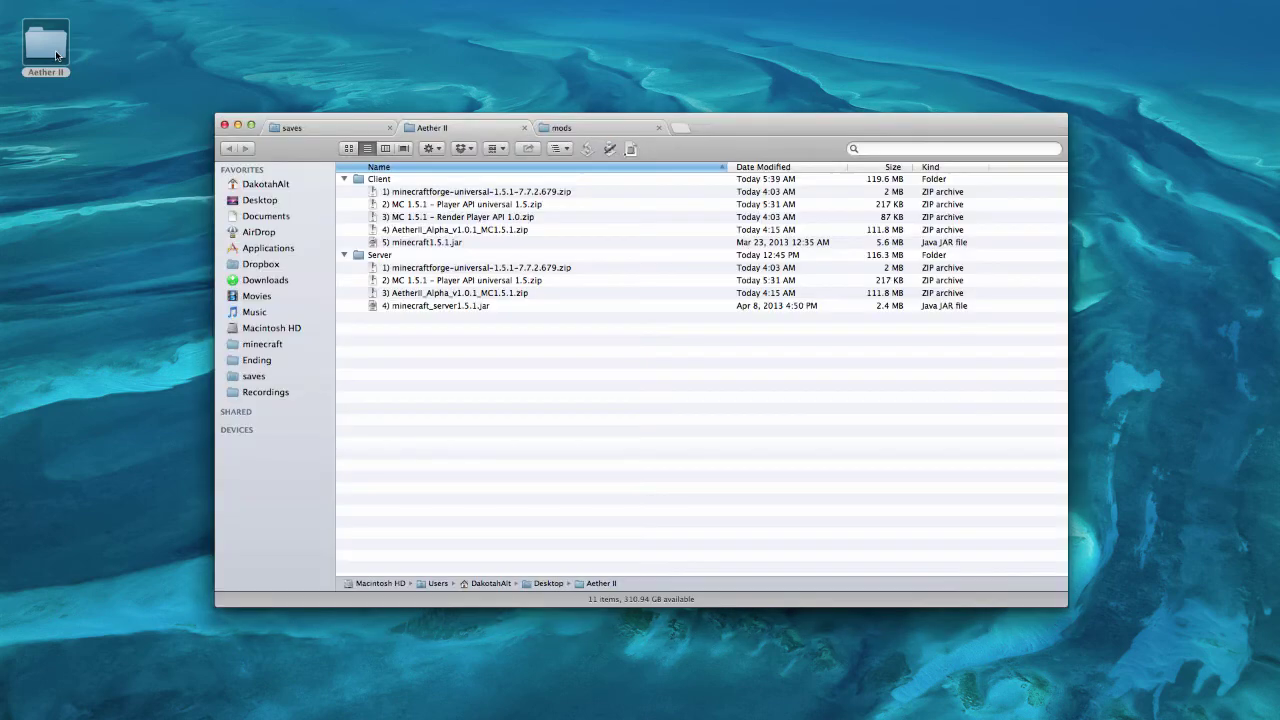
{"action": "left_click", "coordinate": [393, 184]}
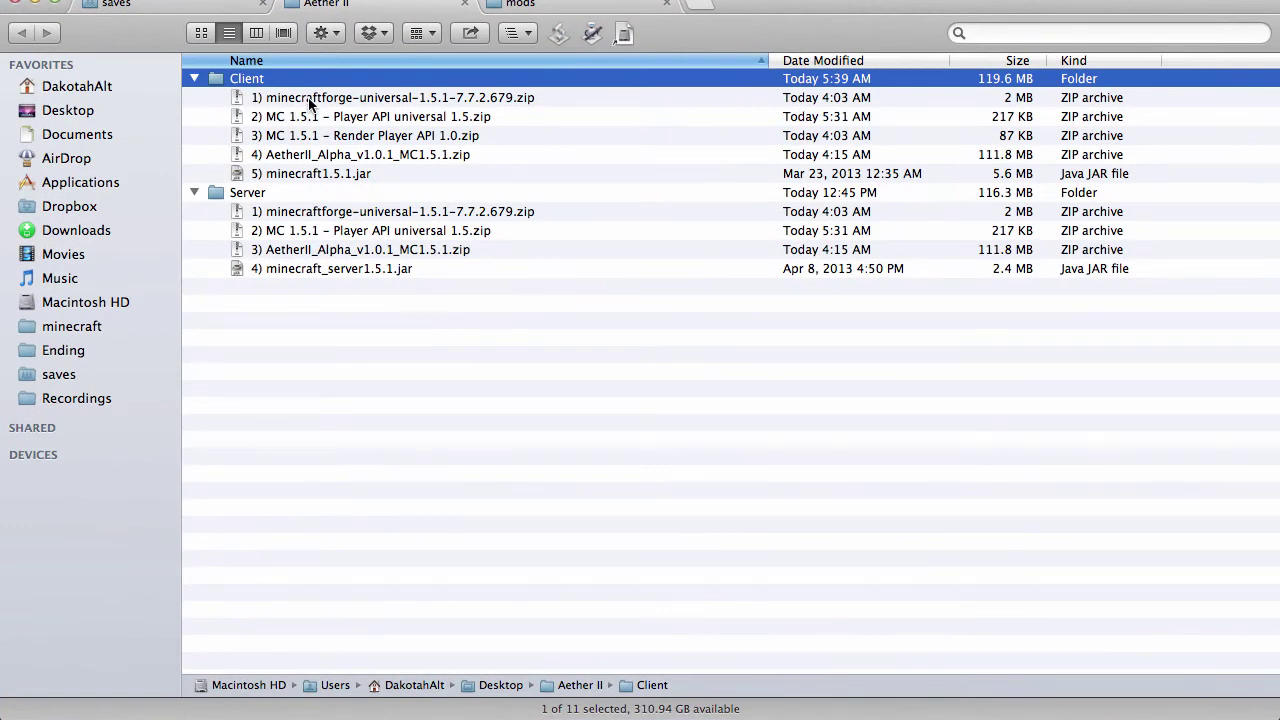
{"action": "left_click", "coordinate": [310, 103]}
{"action": "left_click", "coordinate": [322, 161], "text": "shift"}
{"action": "left_click", "coordinate": [331, 174]}
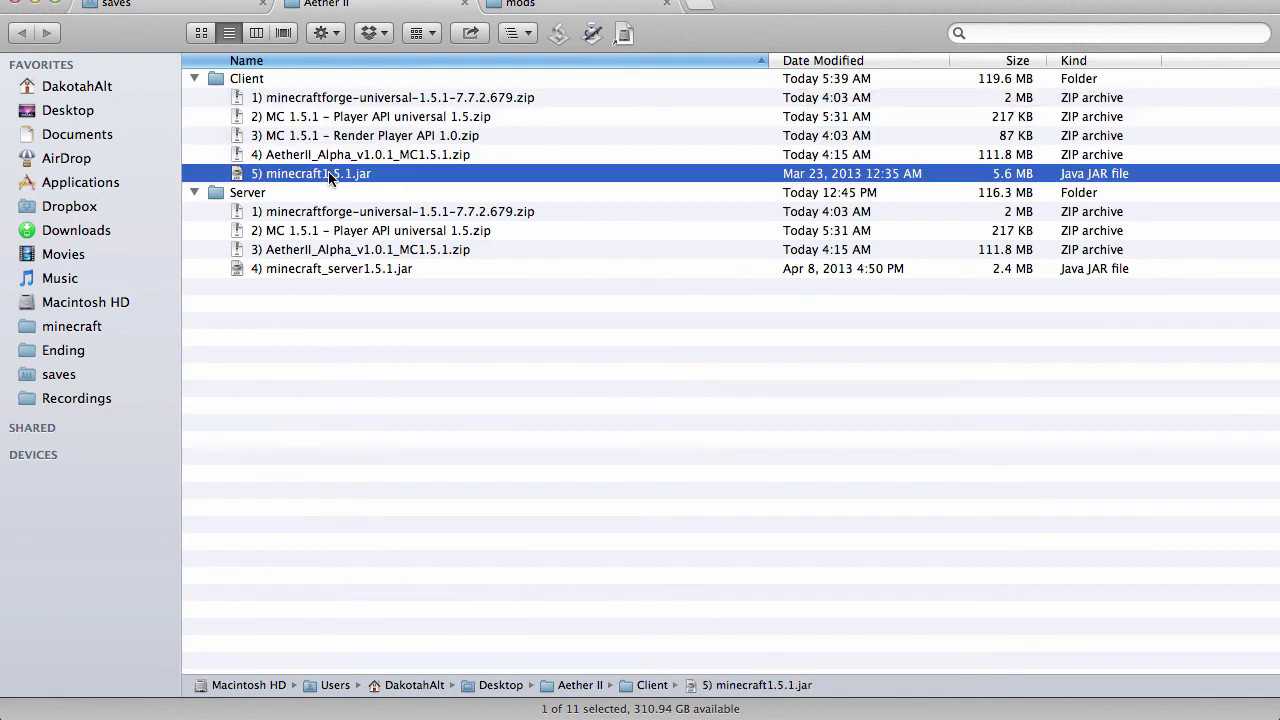
{"action": "left_click", "coordinate": [325, 100]}
{"action": "left_click", "coordinate": [320, 116]}
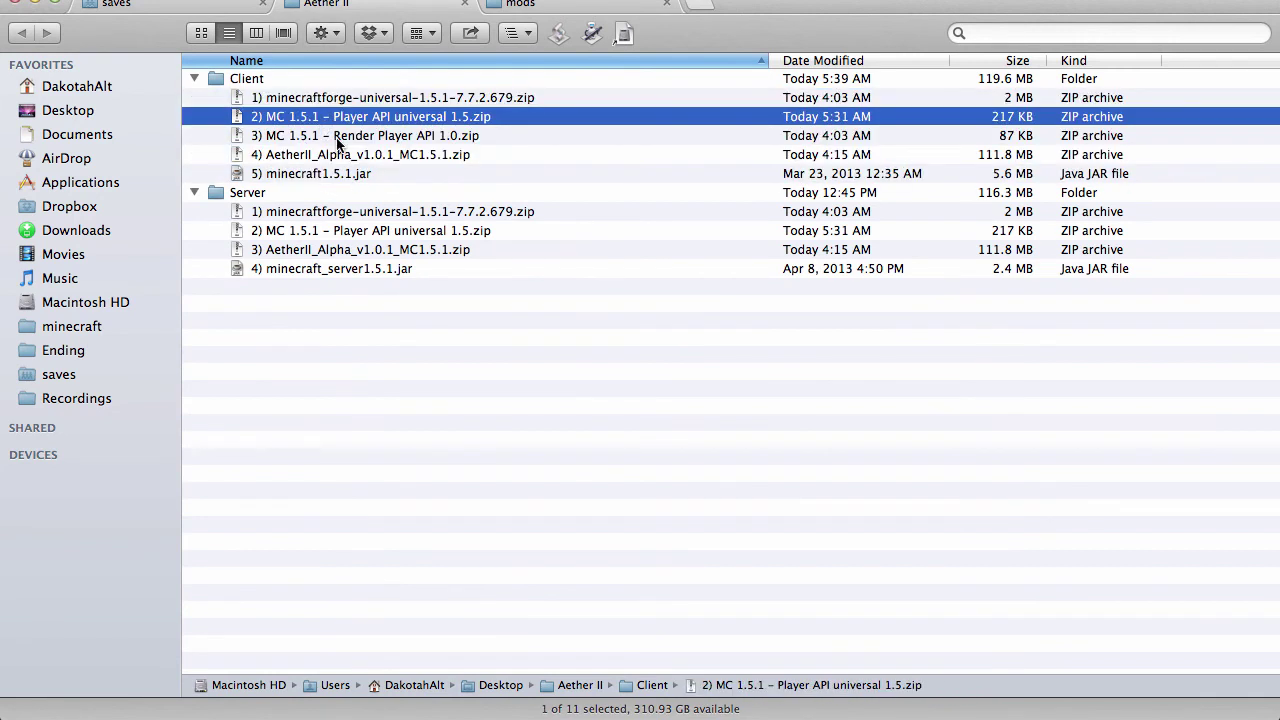
{"action": "left_click", "coordinate": [338, 139]}
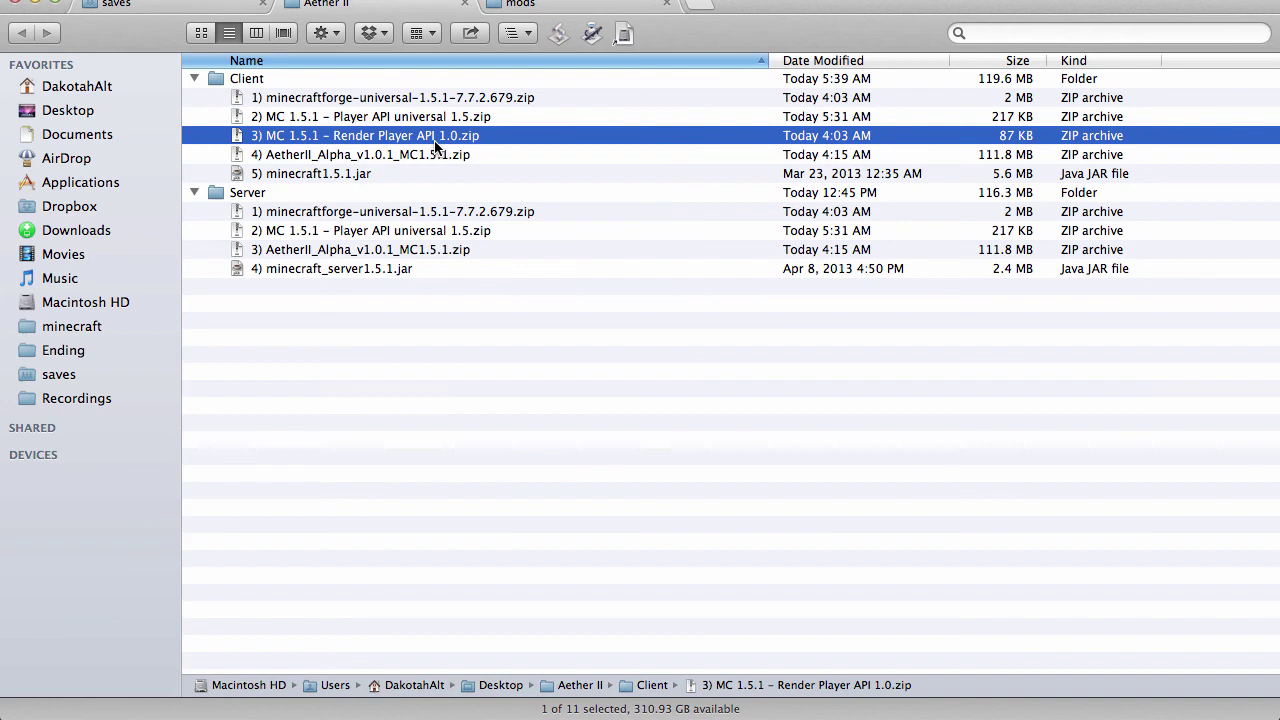
{"action": "left_click", "coordinate": [334, 156]}
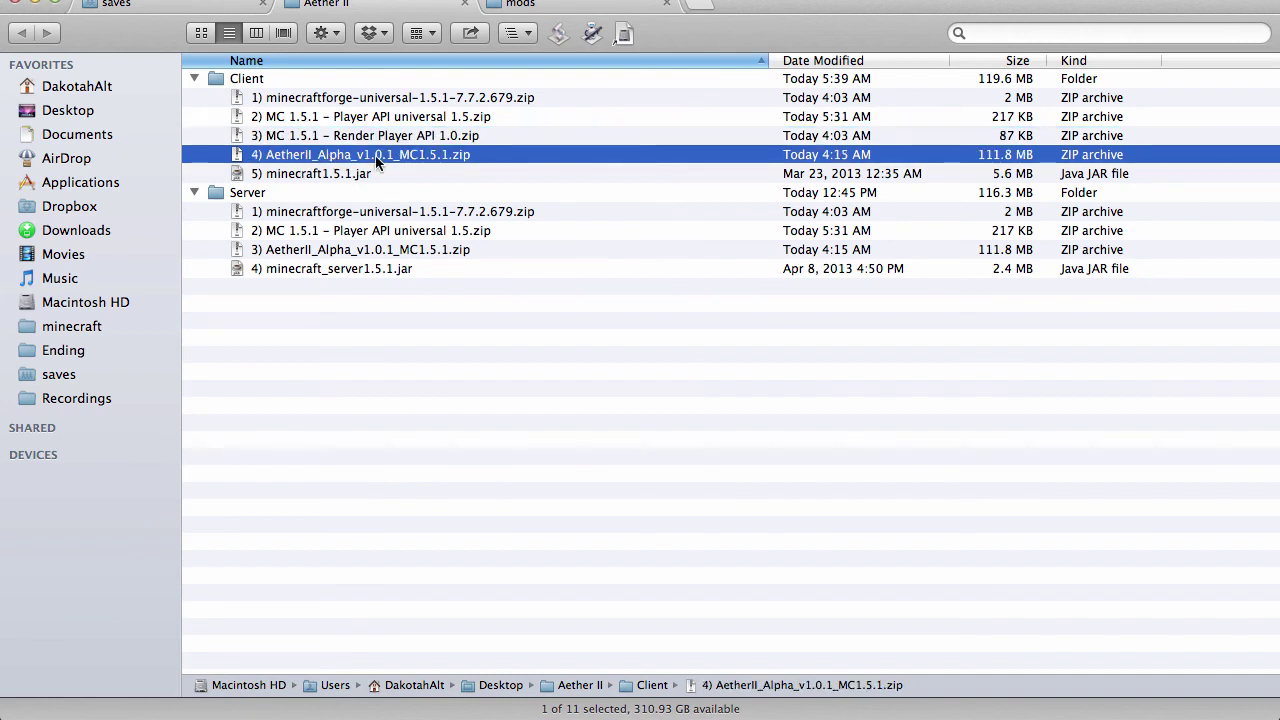
{"action": "left_click", "coordinate": [328, 175]}
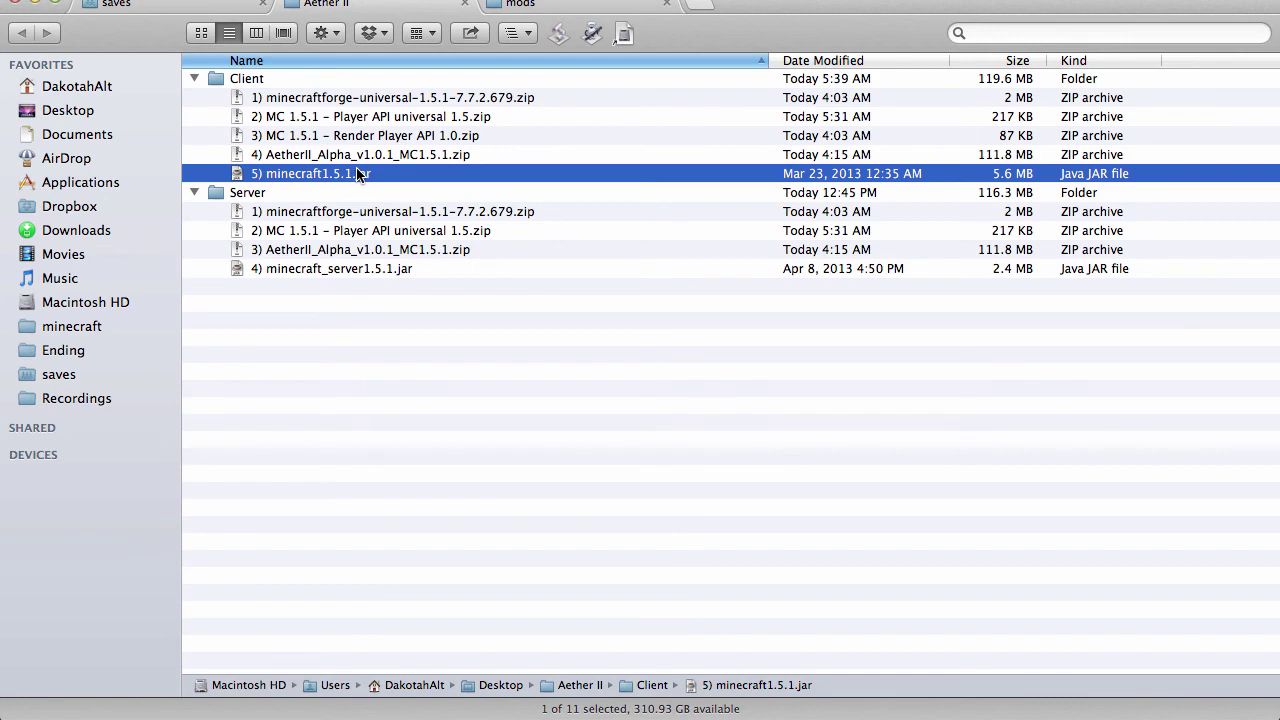
{"action": "left_click", "coordinate": [376, 135]}
{"action": "left_click", "coordinate": [372, 100]}
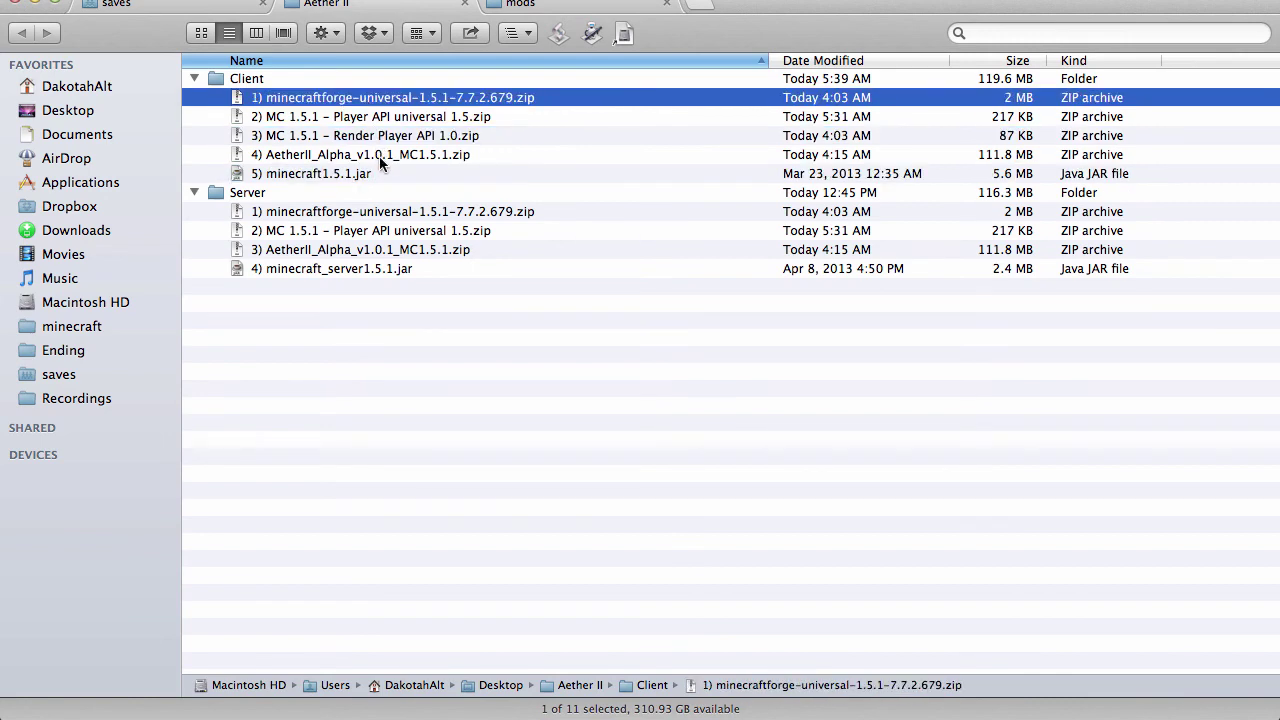
{"action": "left_click", "coordinate": [379, 156], "text": "shift"}
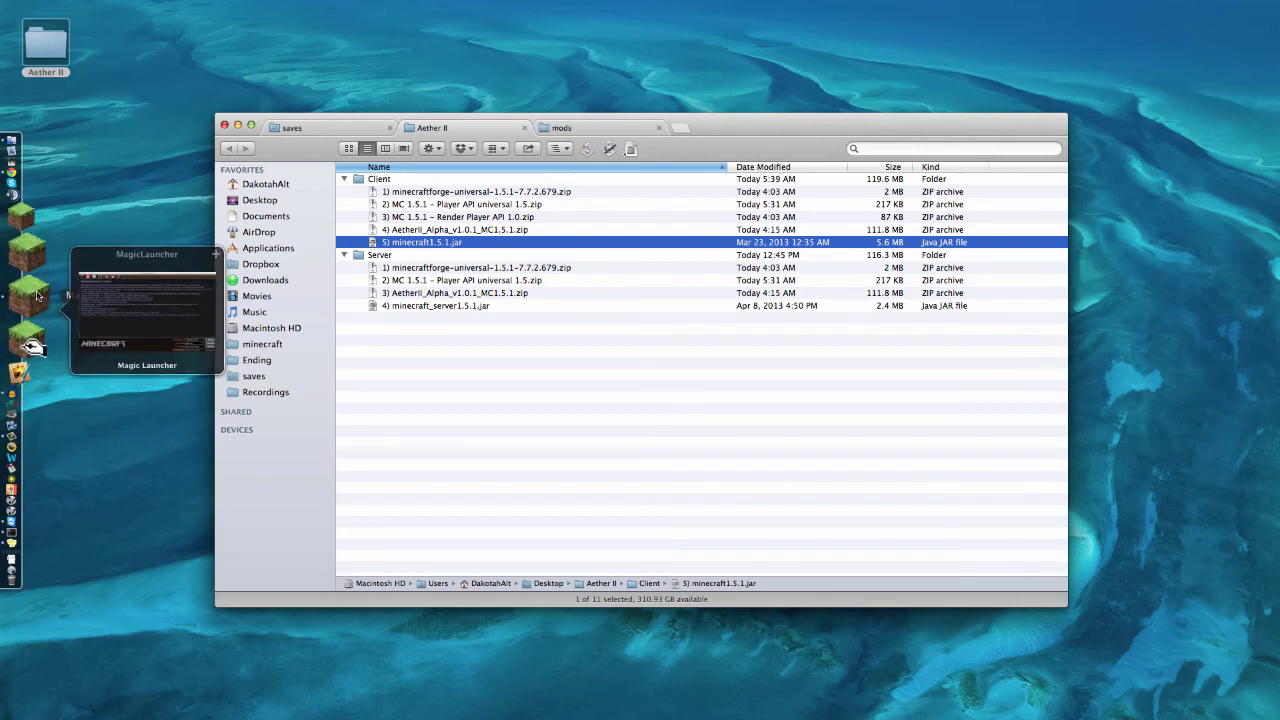
Switch to Magic Launcher, choose the Default configuration and open its setup.
{"action": "left_click", "coordinate": [37, 294]}
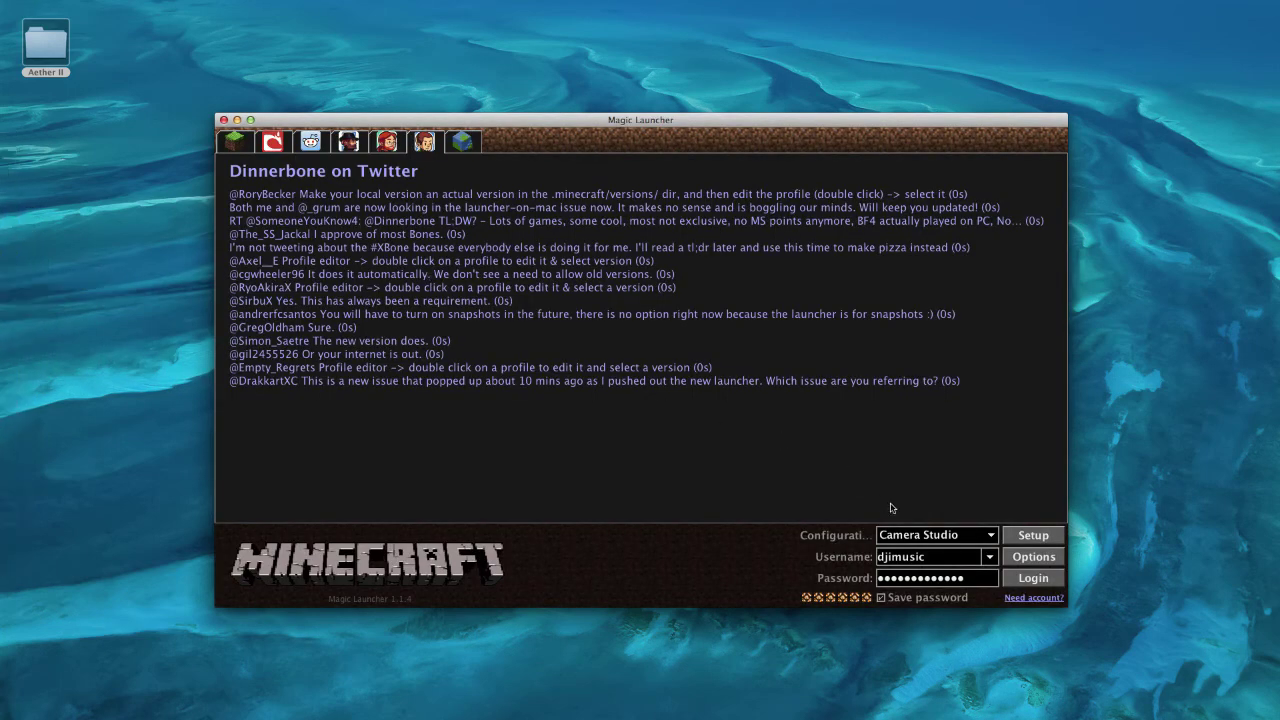
{"action": "left_click", "coordinate": [927, 535]}
{"action": "left_click", "coordinate": [950, 551]}
{"action": "left_click", "coordinate": [1033, 535]}
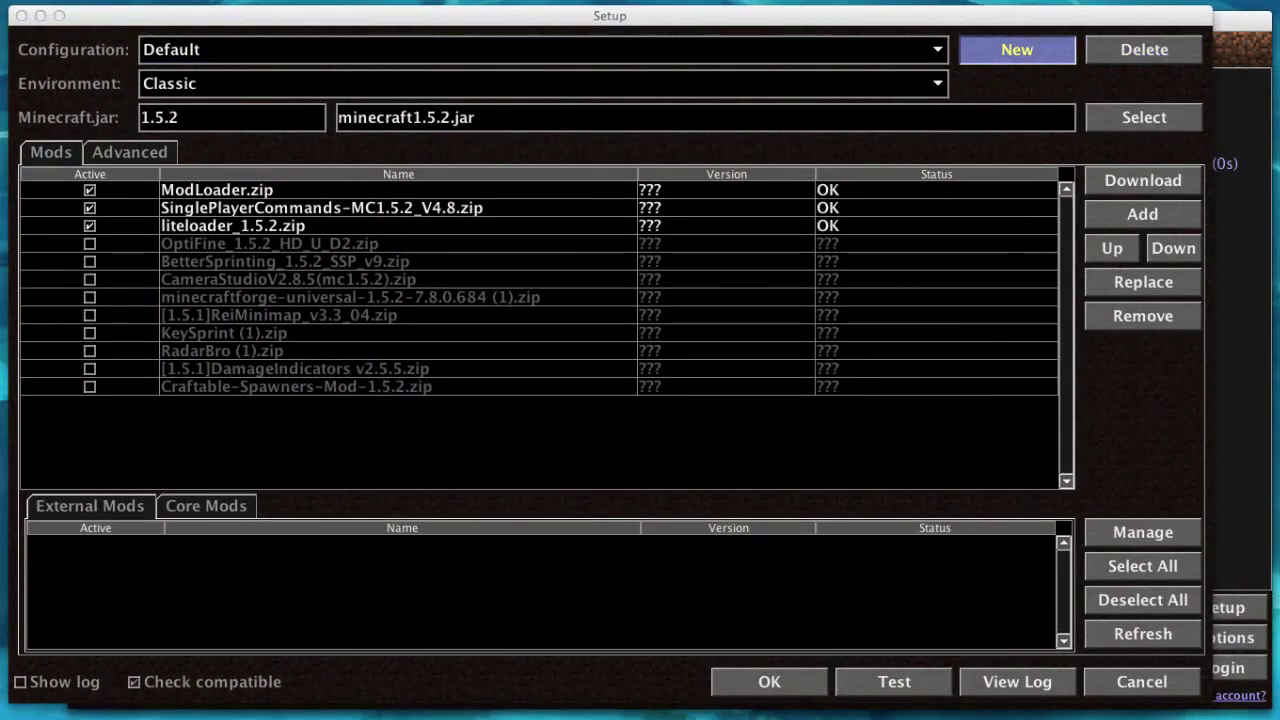
Create a new configuration named "Aether II" without copying from an existing one.
{"action": "left_click", "coordinate": [1017, 49]}
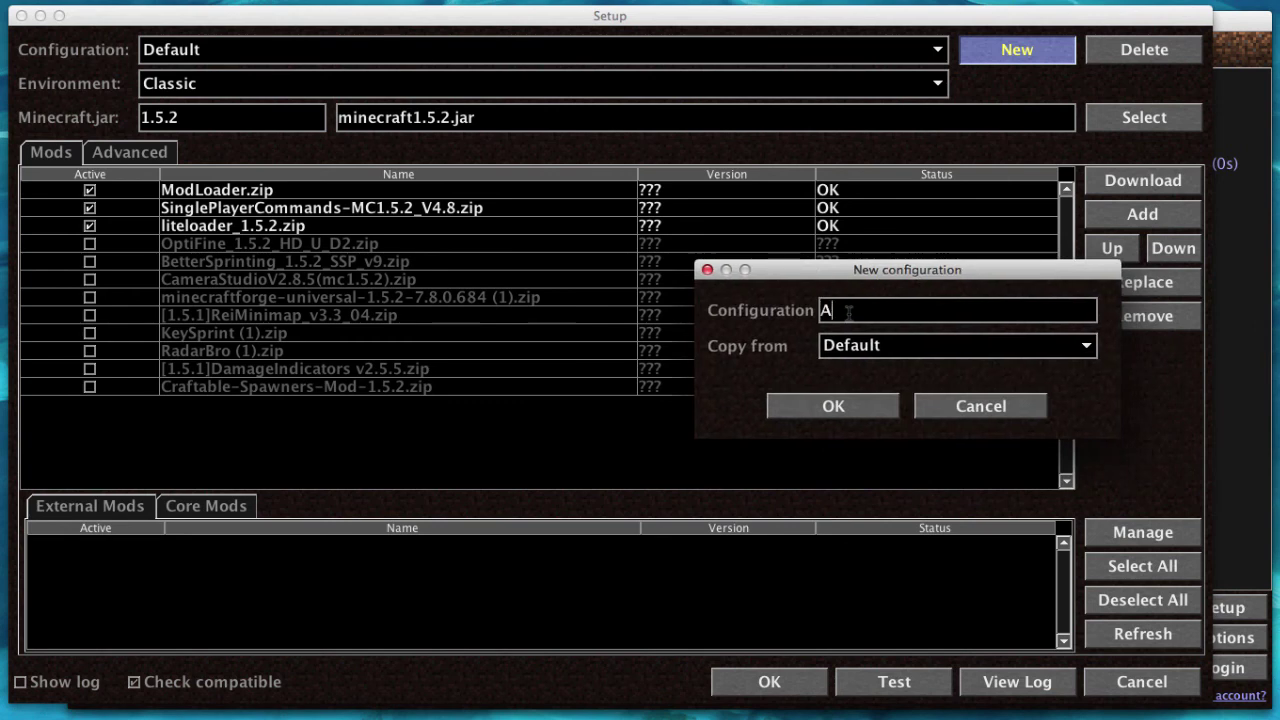
{"action": "type", "text": "Aether II"}
{"action": "left_click", "coordinate": [866, 346]}
{"action": "left_click", "coordinate": [877, 372]}
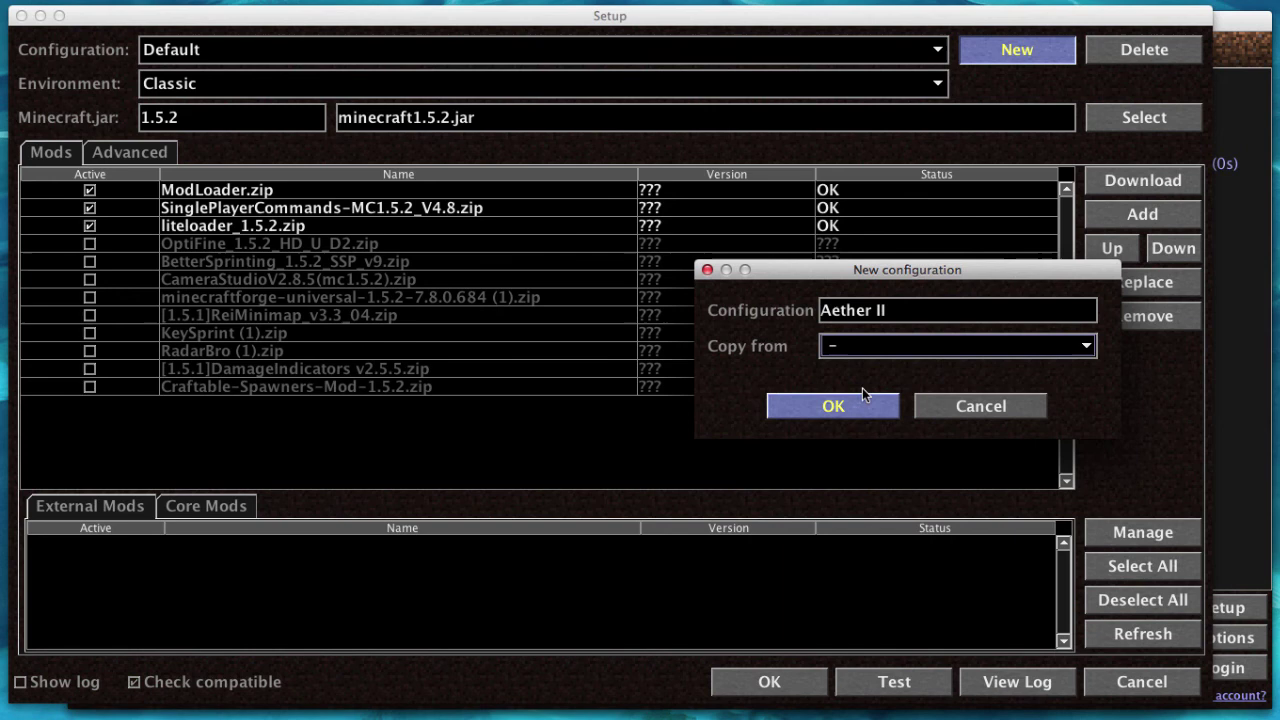
{"action": "left_click", "coordinate": [853, 413]}
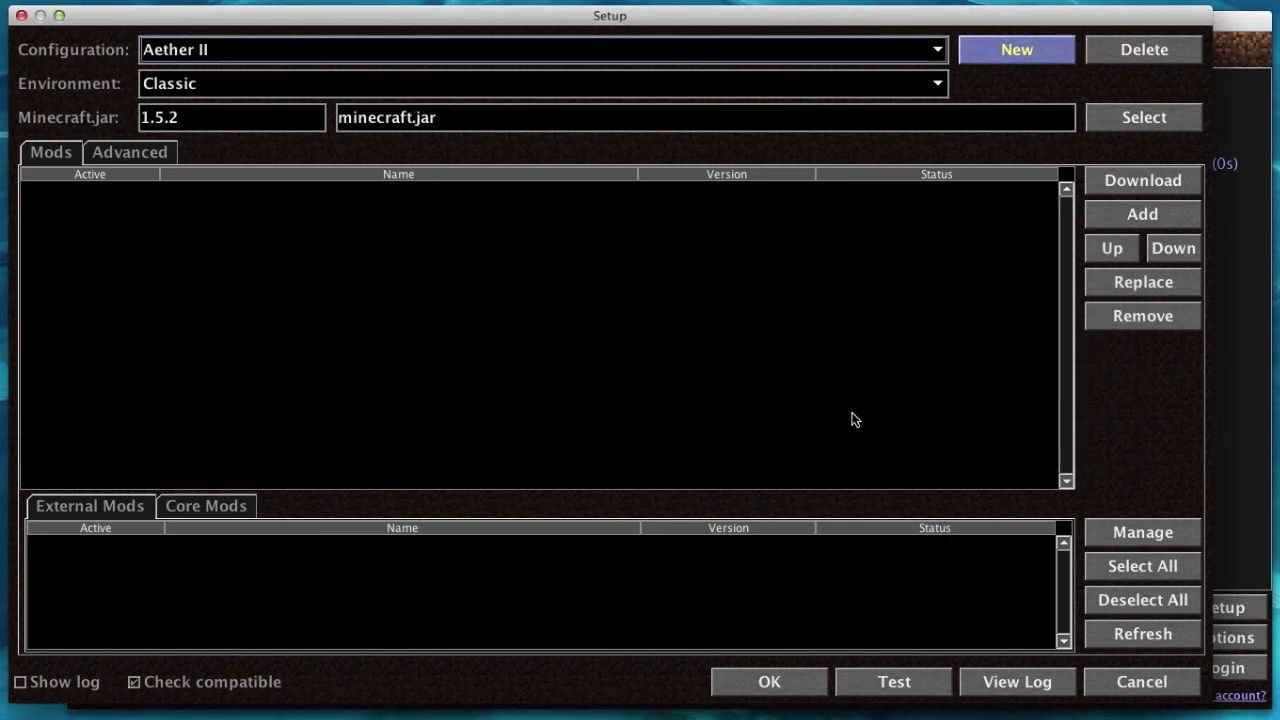
Set the configuration's Minecraft jar to "5) minecraft1.5.1.jar" from the Client folder inside Aether II on the desktop.
{"action": "left_click", "coordinate": [1157, 122]}
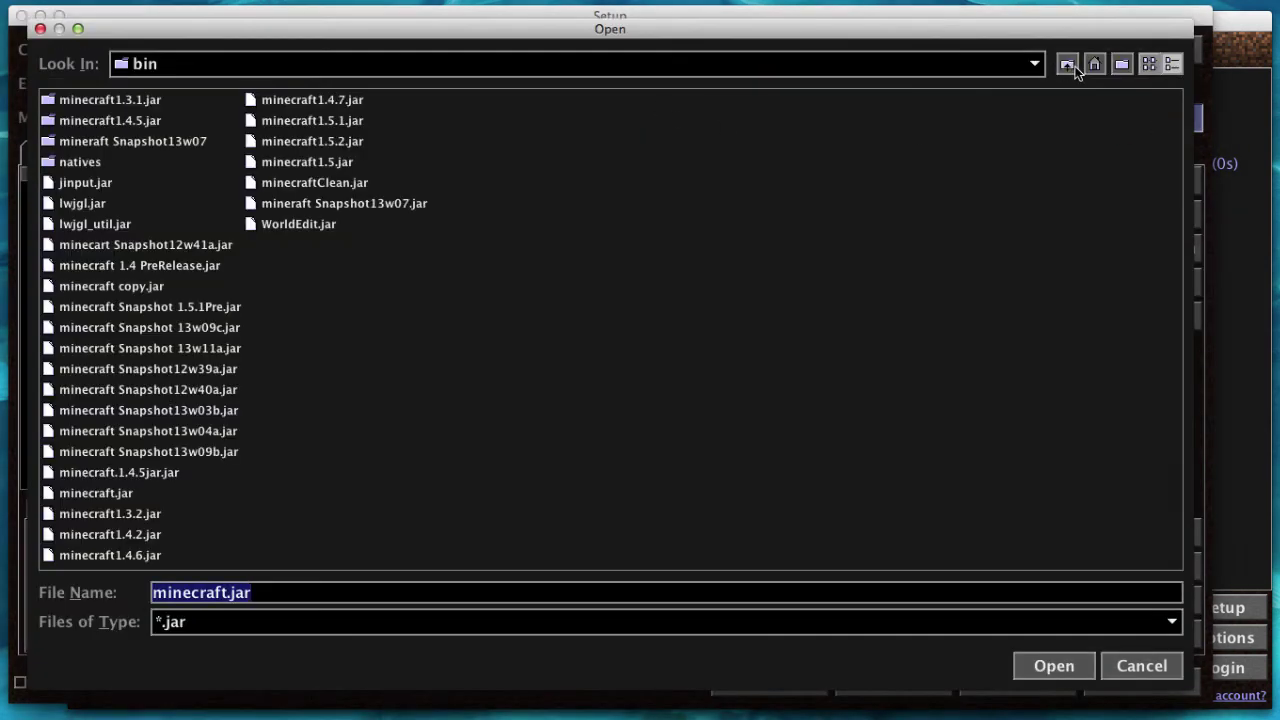
{"action": "left_click", "coordinate": [1070, 66]}
{"action": "left_click", "coordinate": [1035, 64]}
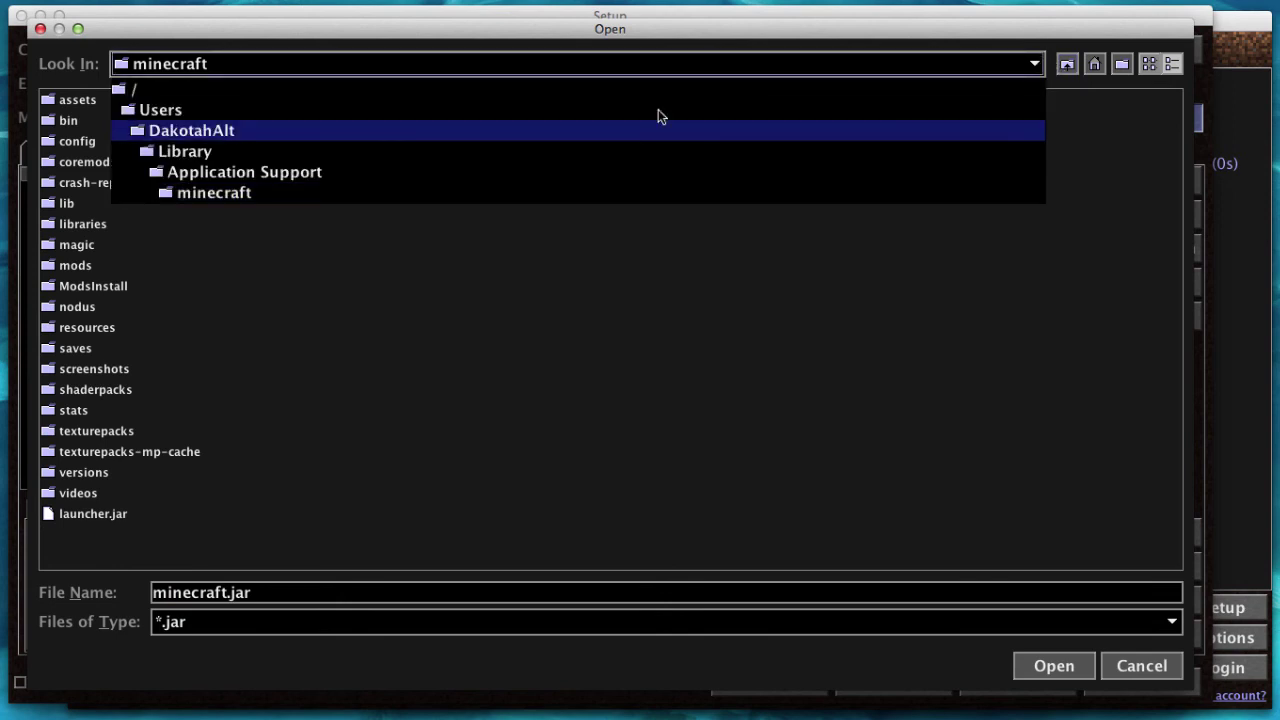
{"action": "left_click", "coordinate": [657, 122]}
{"action": "left_click", "coordinate": [88, 137]}
{"action": "double_click", "coordinate": [88, 137]}
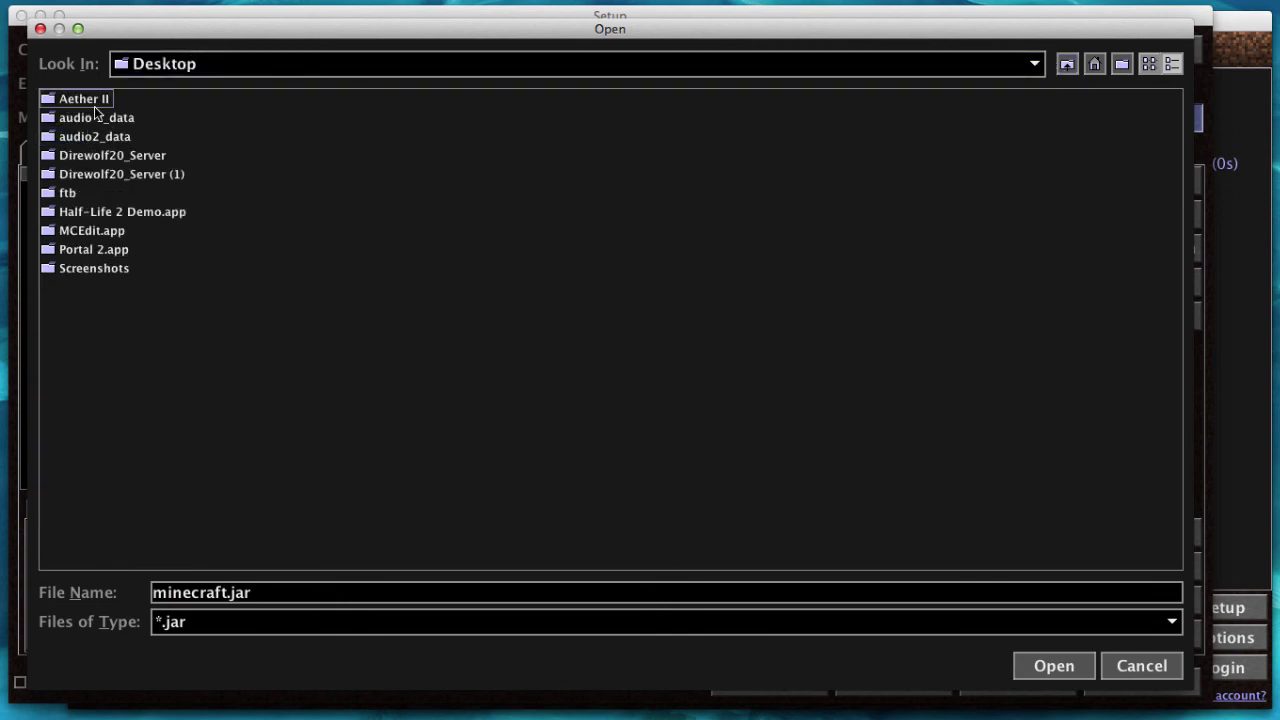
{"action": "double_click", "coordinate": [100, 102]}
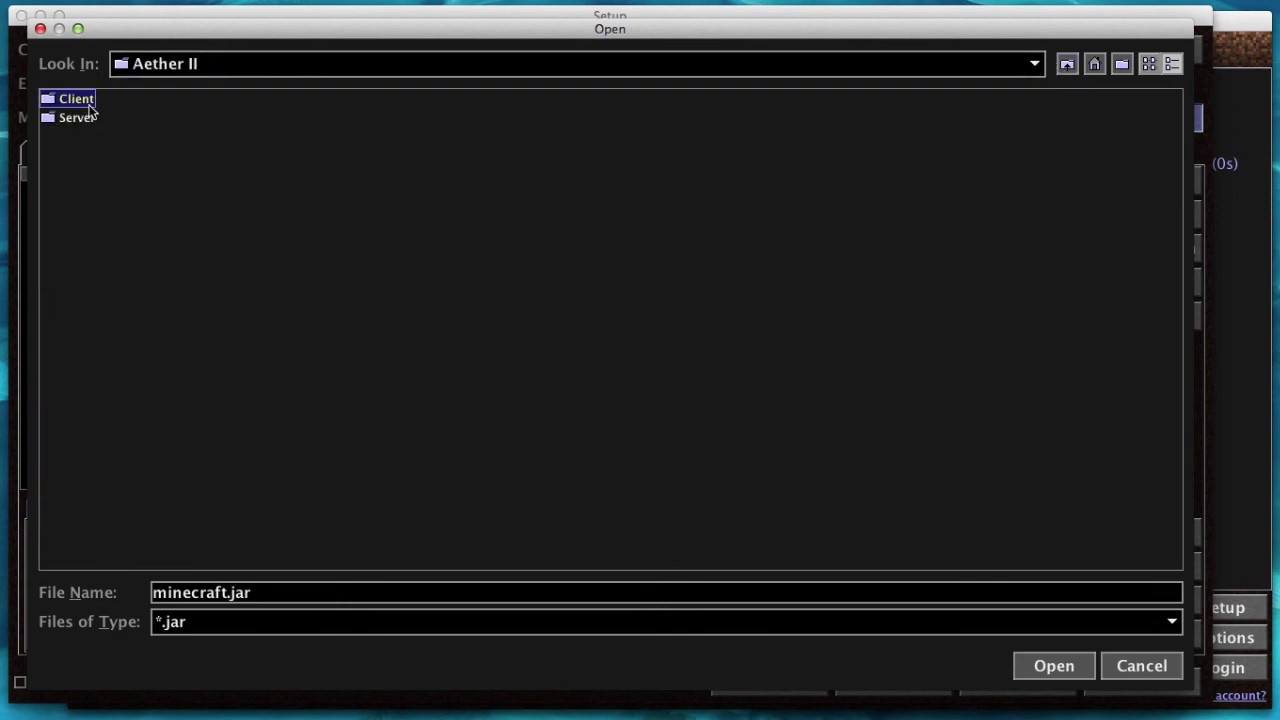
{"action": "double_click", "coordinate": [88, 103]}
{"action": "left_click", "coordinate": [98, 103]}
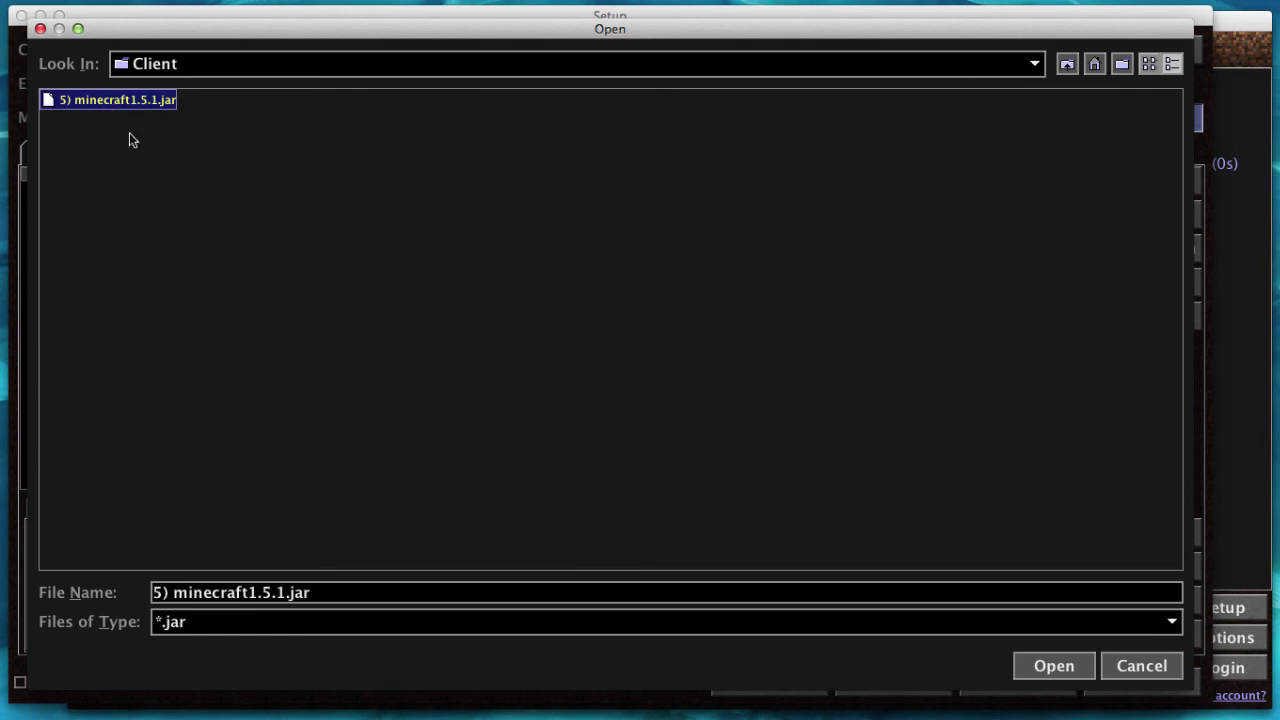
{"action": "left_click", "coordinate": [1052, 667]}
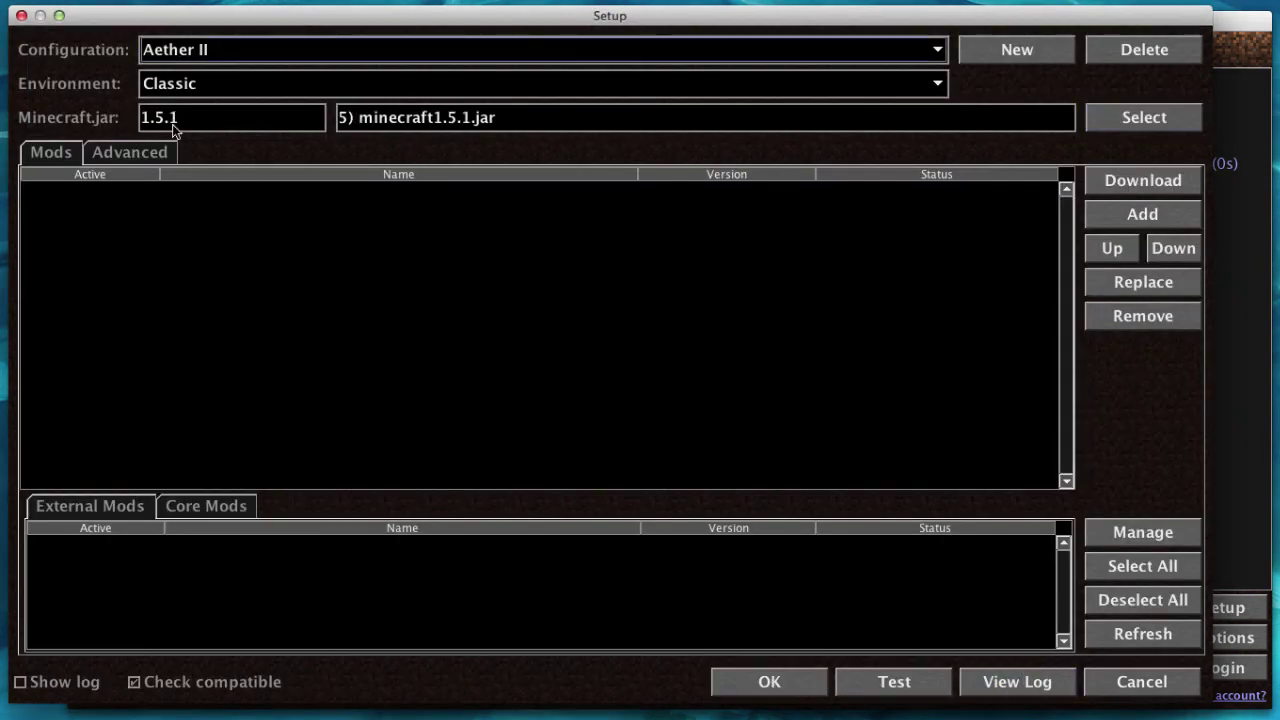
Add the Minecraft Forge, Player API, Render Player API and Aether II zips from the Client folder as mods and check their status.
{"action": "left_click", "coordinate": [1176, 210]}
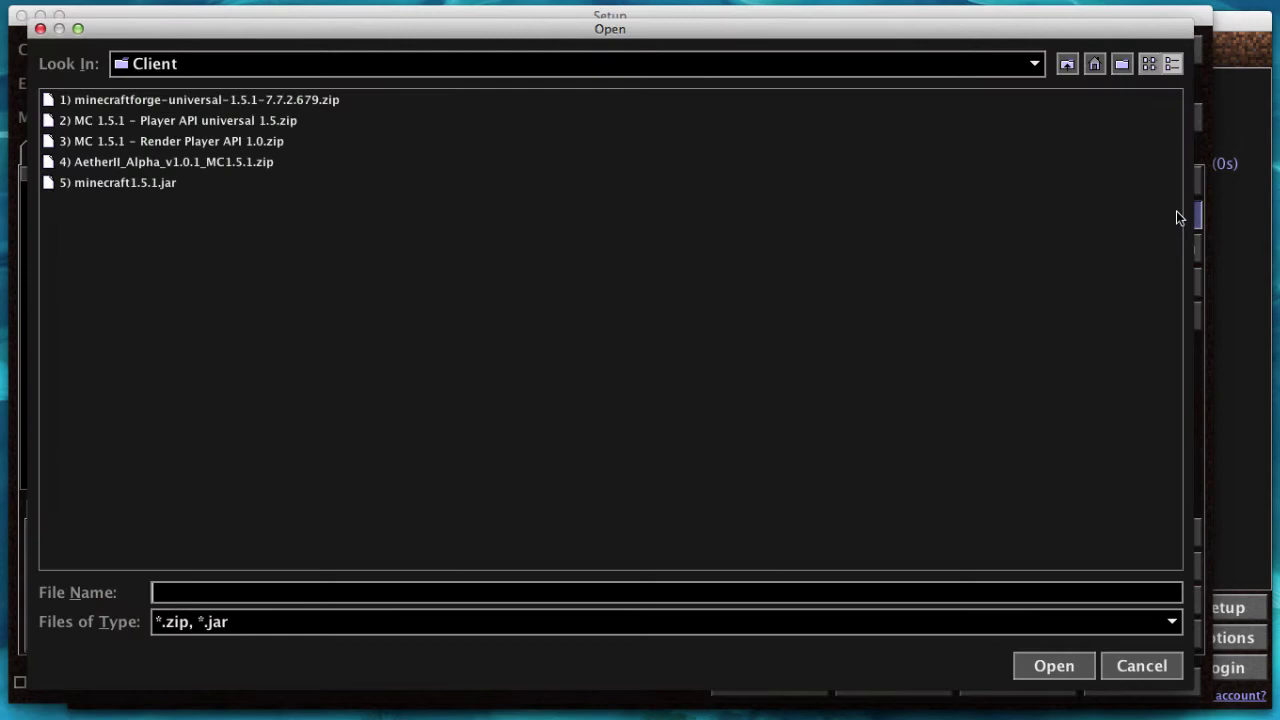
{"action": "left_click", "coordinate": [104, 100]}
{"action": "left_click", "coordinate": [110, 161], "text": "shift"}
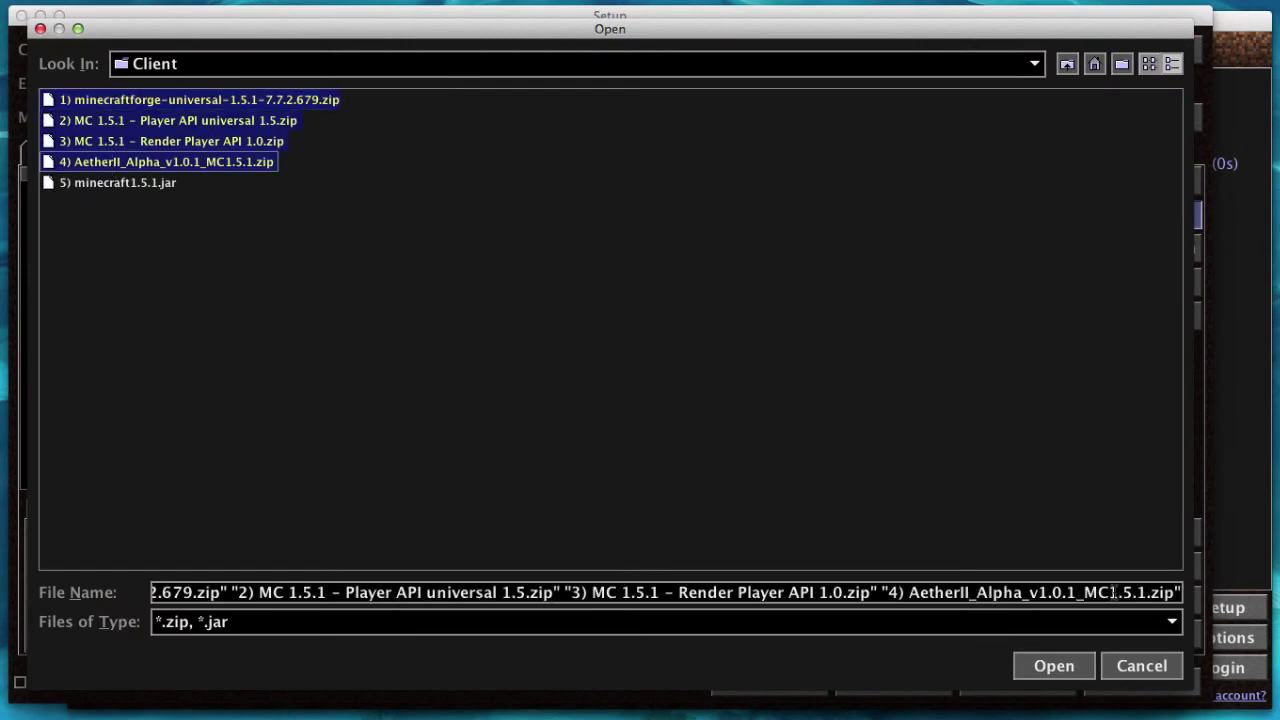
{"action": "left_click", "coordinate": [1052, 667]}
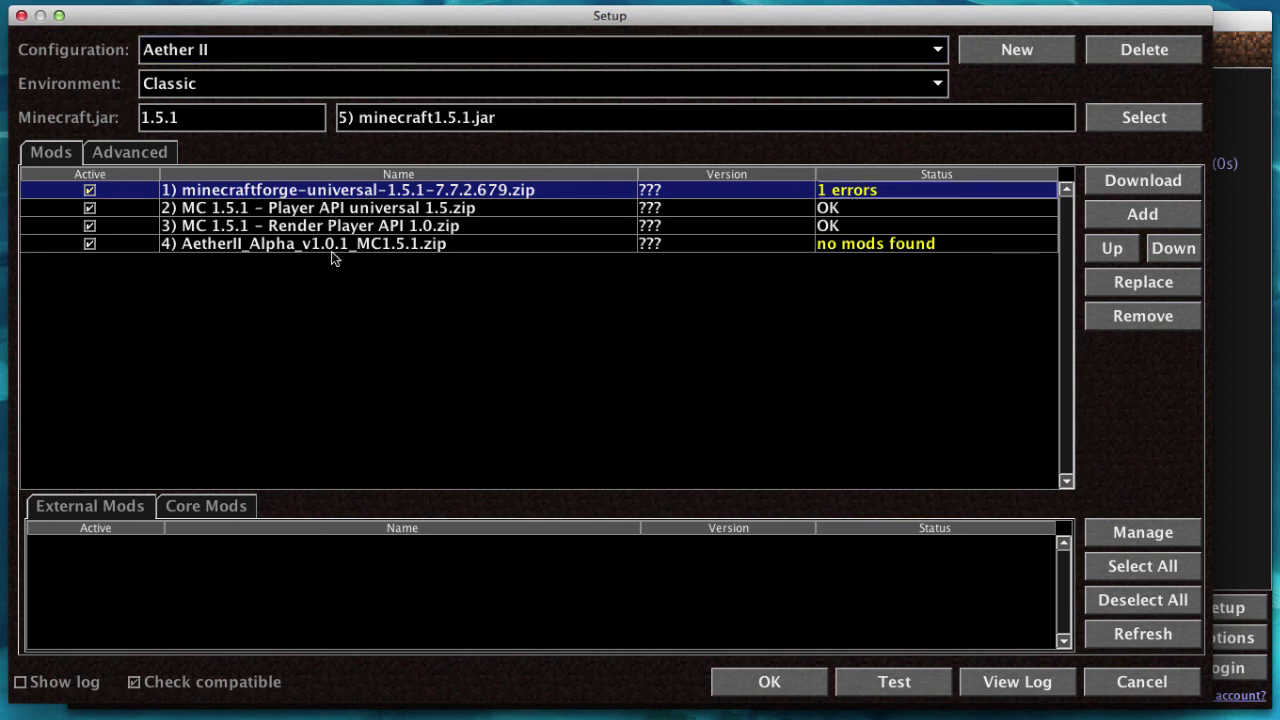
{"action": "left_click", "coordinate": [826, 210]}
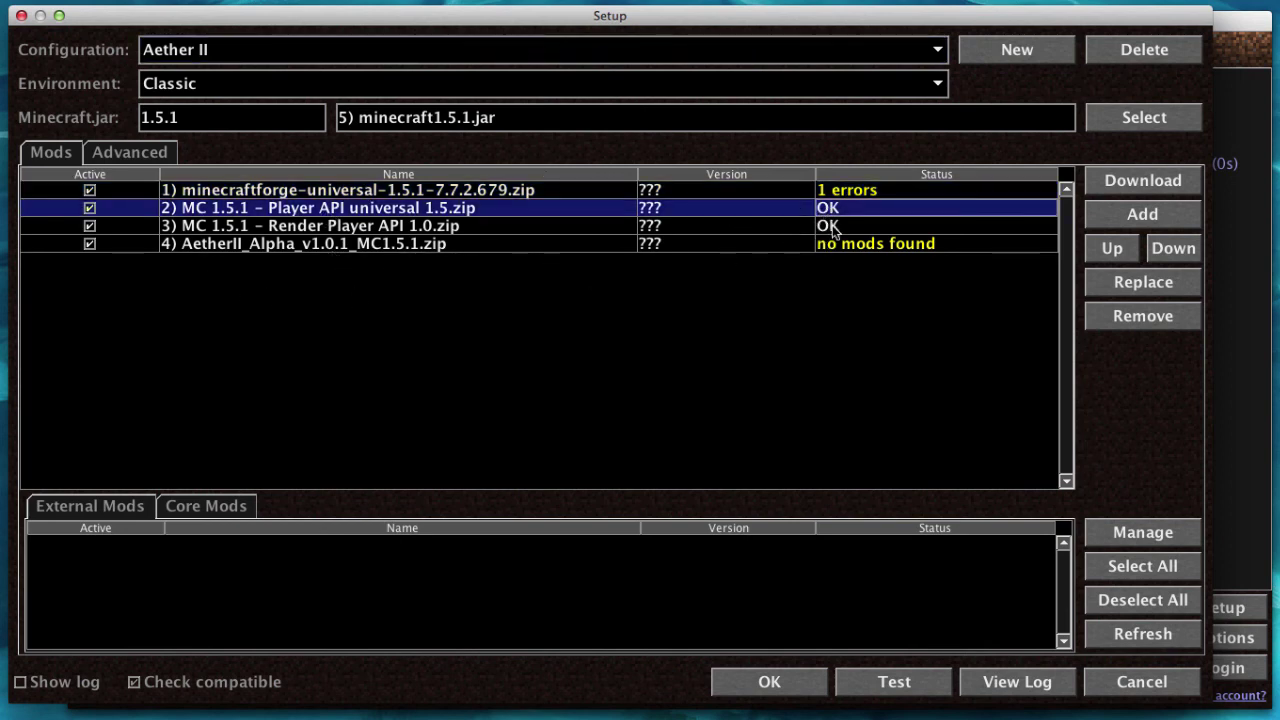
{"action": "left_click", "coordinate": [832, 228]}
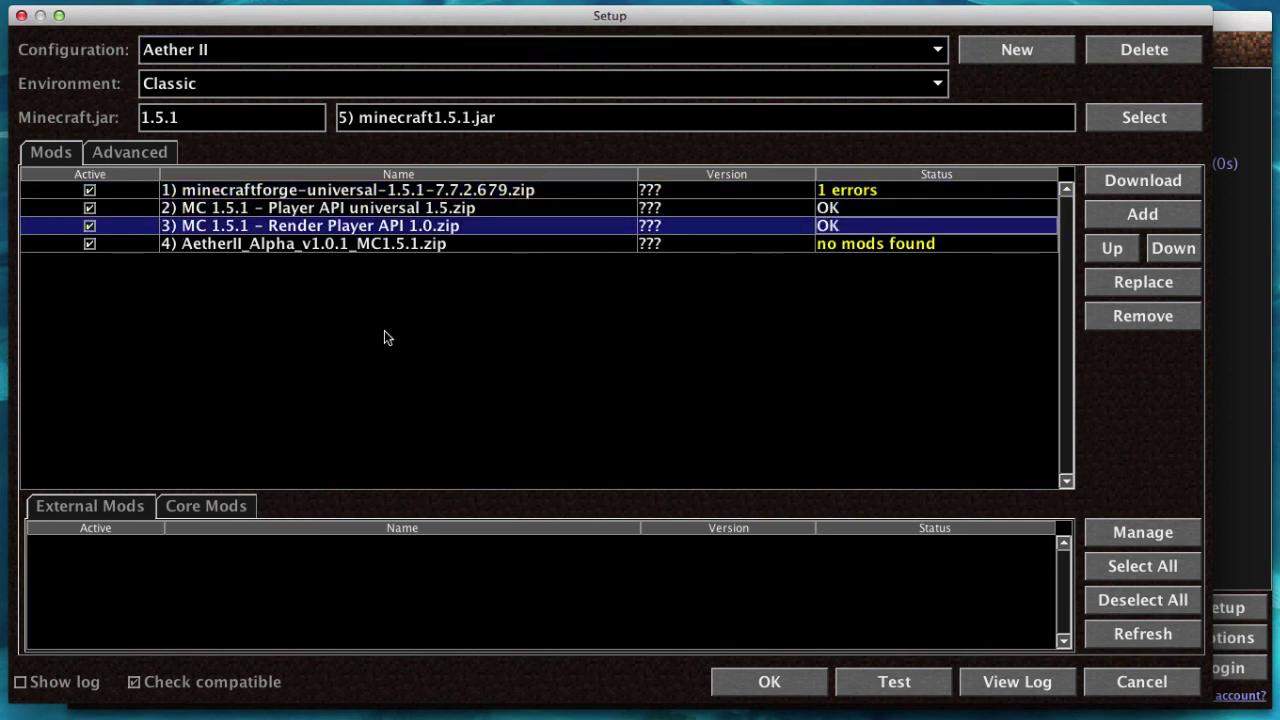
{"action": "left_click", "coordinate": [442, 249]}
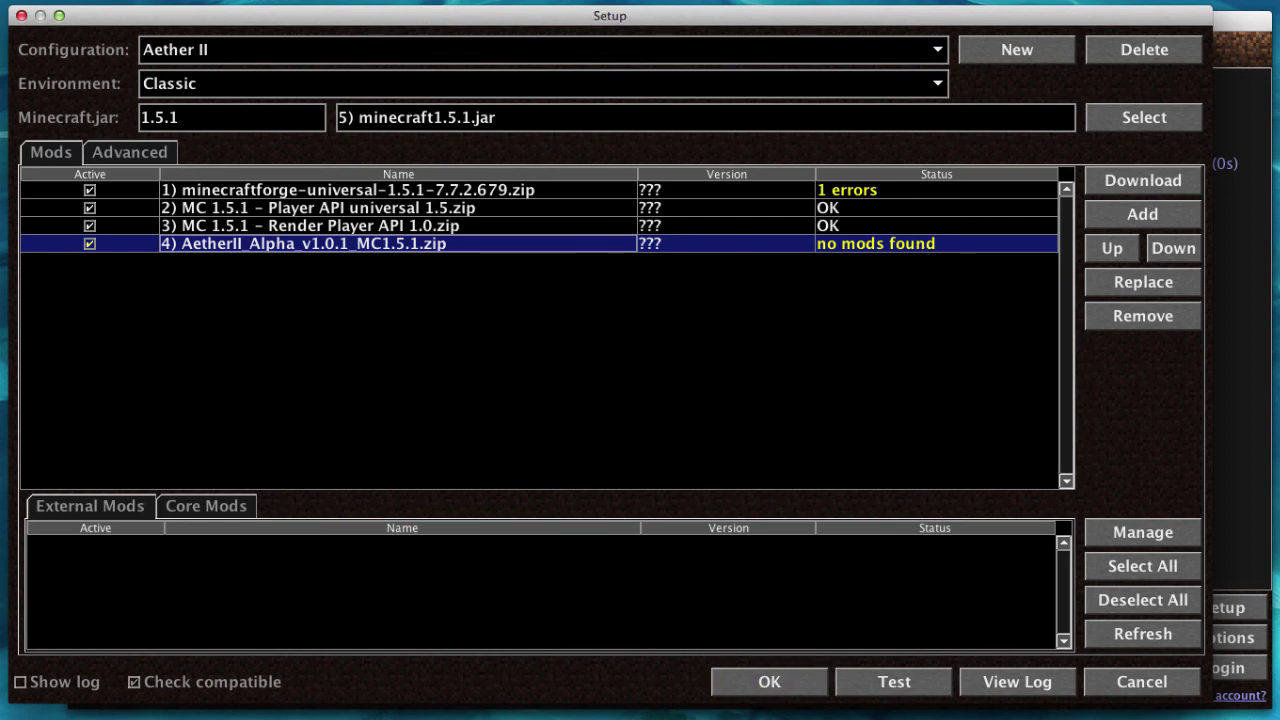
Save the Aether II setup and log in with the saved account to launch Minecraft.
{"action": "left_click", "coordinate": [795, 684]}
{"action": "left_click", "coordinate": [1245, 672]}
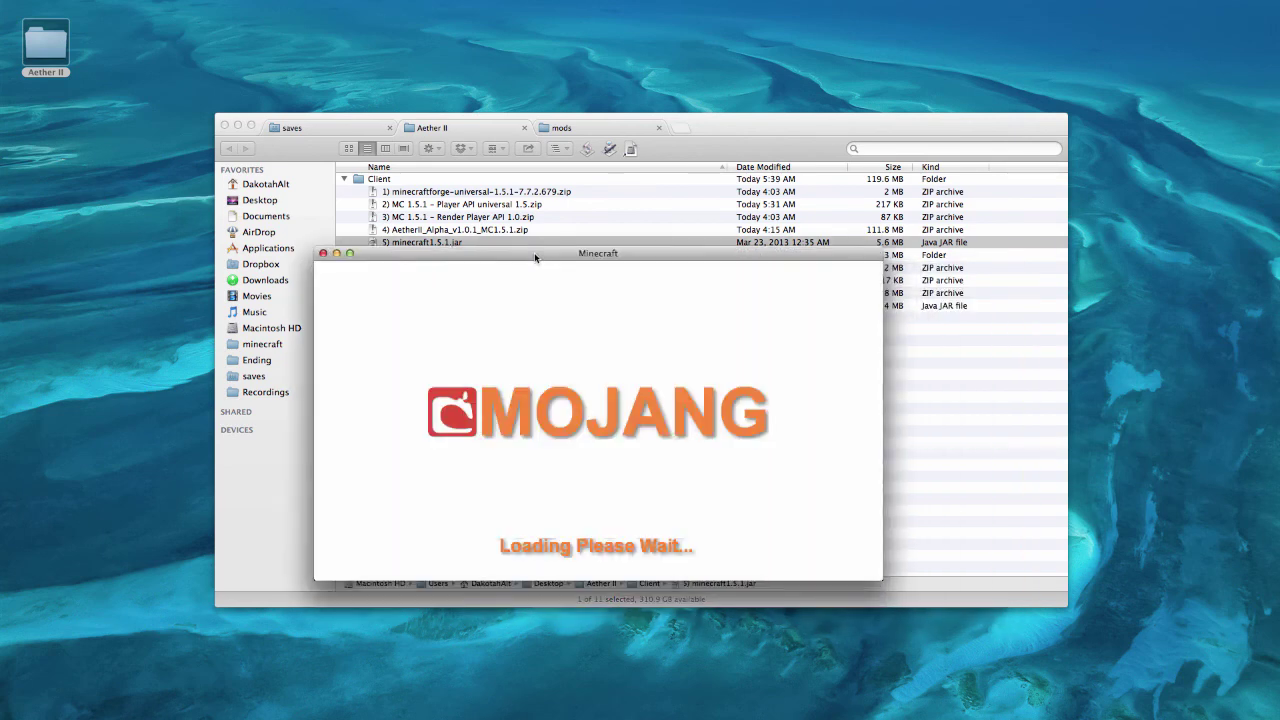
Bring the loading Minecraft window to the front and enlarge it around the centre of the desktop.
{"action": "key", "text": "alt+super+space"}
{"action": "key", "text": "ctrl+alt+super+v"}
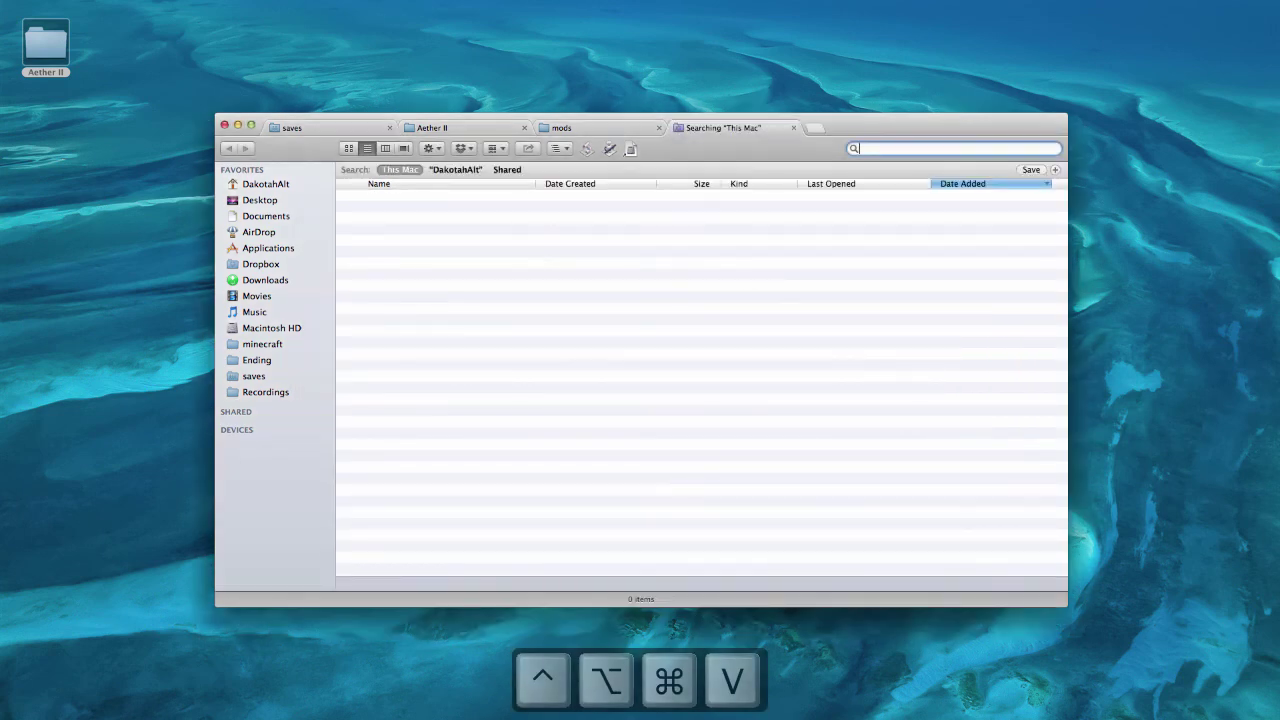
{"action": "left_click", "coordinate": [3, 484]}
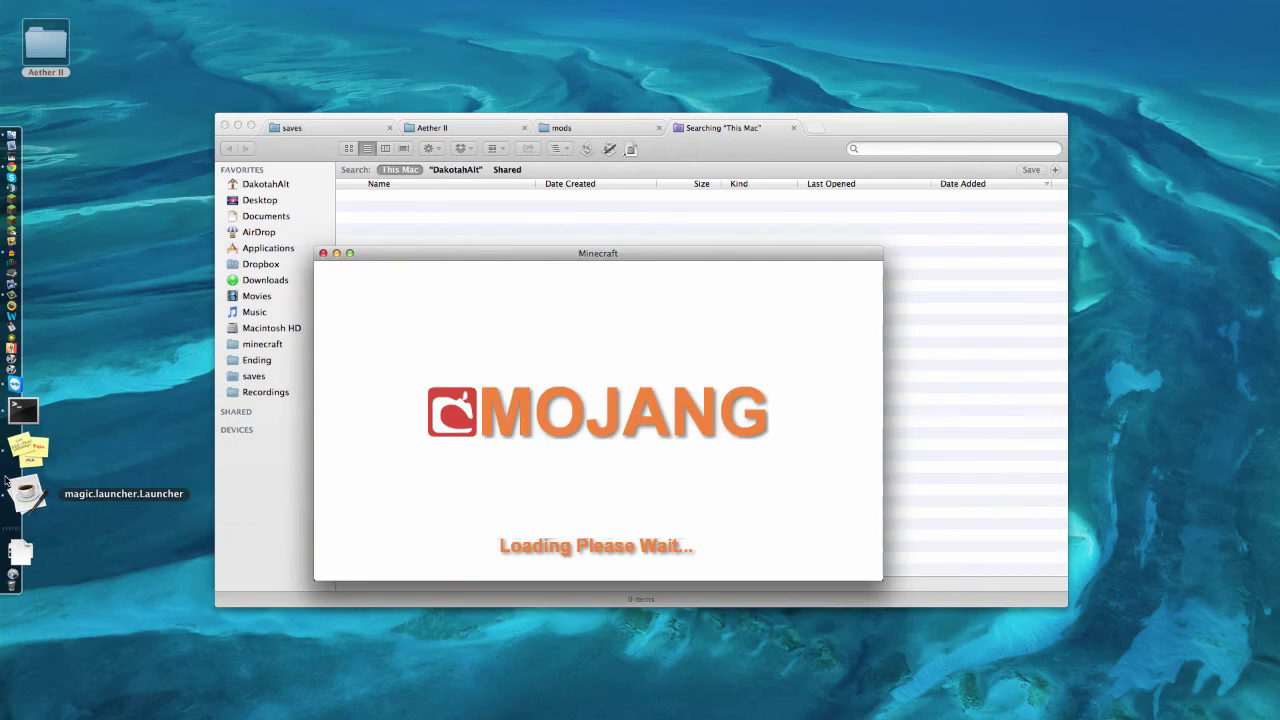
{"action": "key", "text": "ctrl+alt+super+v"}
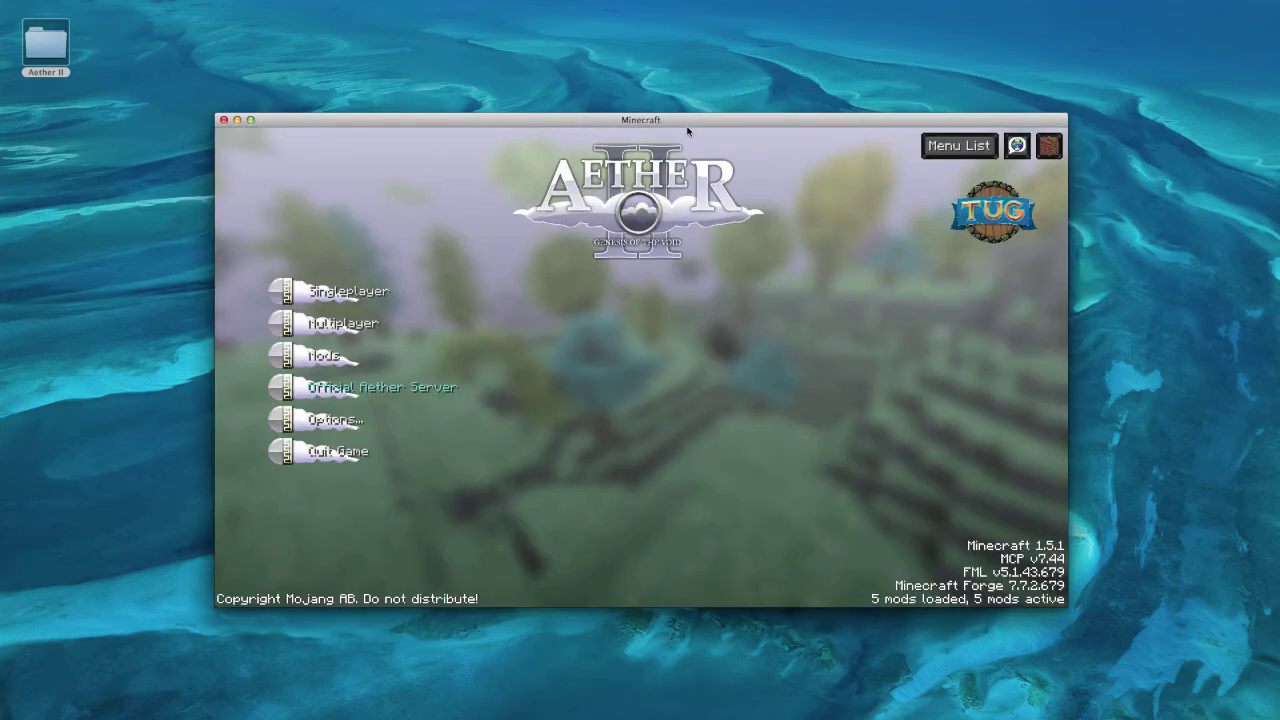
Open the list of main menus and launch the Aether II menu.
{"action": "left_click", "coordinate": [958, 145]}
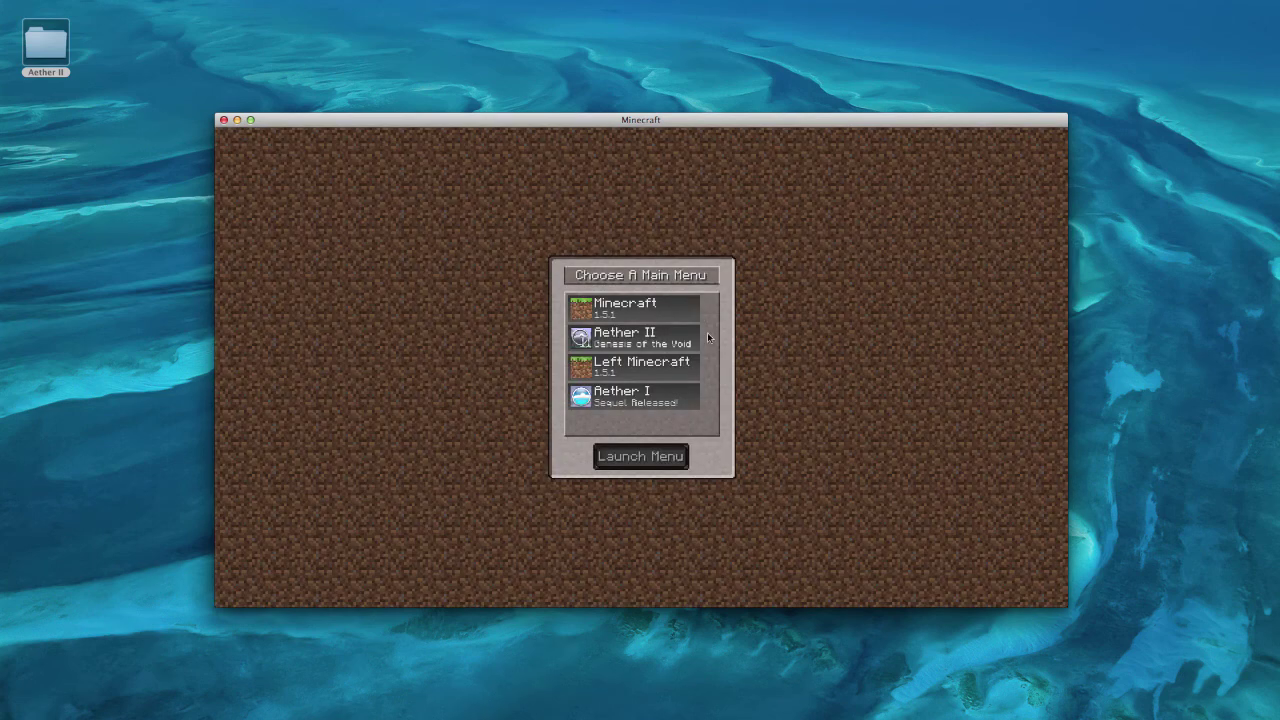
{"action": "left_click", "coordinate": [622, 347]}
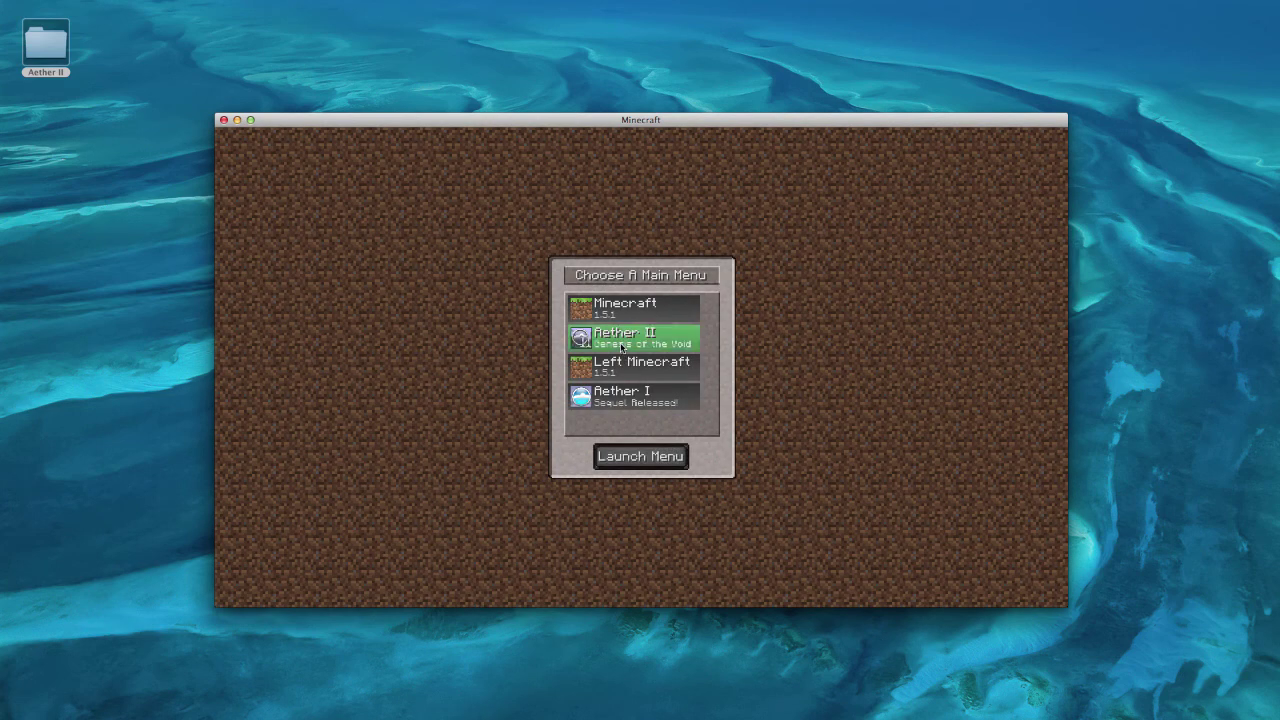
{"action": "left_click", "coordinate": [637, 456]}
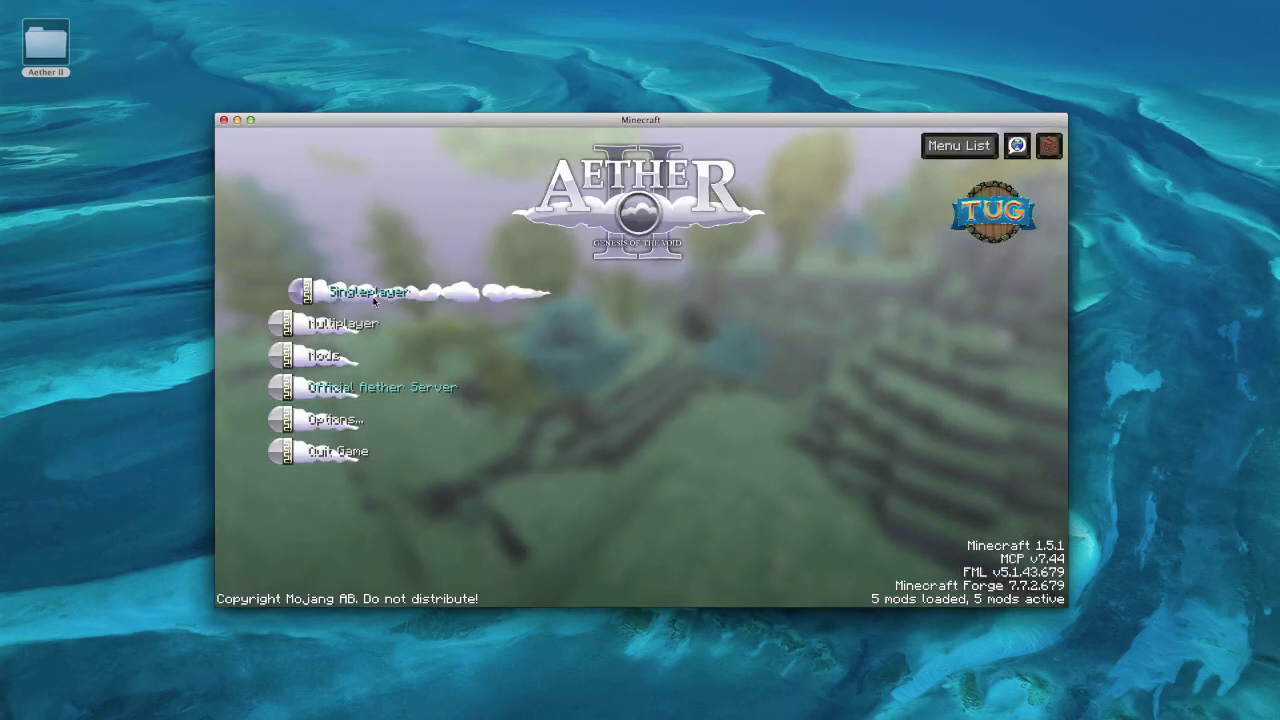
View the multiplayer screen and return to the Aether II main menu.
{"action": "left_click", "coordinate": [340, 323]}
{"action": "left_click", "coordinate": [769, 580]}
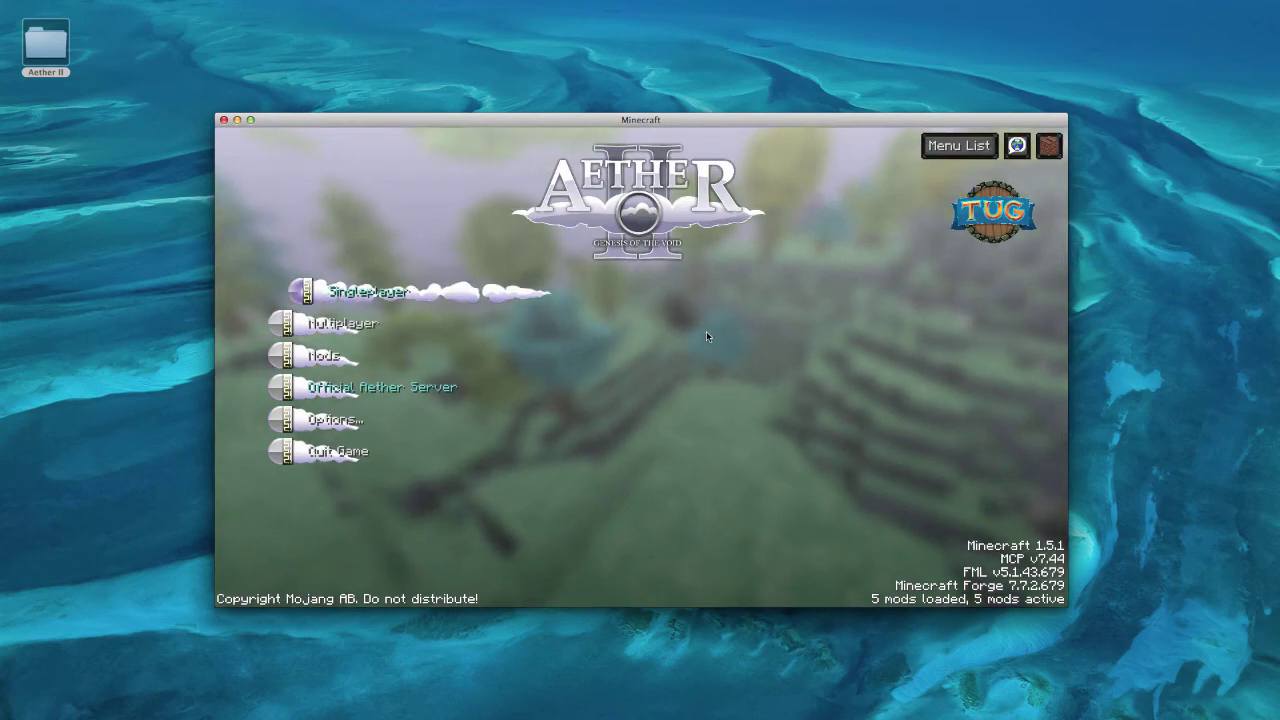
Look through the list of singleplayer worlds and return to the Aether II main menu.
{"action": "left_click", "coordinate": [340, 293]}
{"action": "scroll", "coordinate": [642, 340], "scroll_direction": "down", "scroll_amount": 10}
{"action": "scroll", "coordinate": [642, 340], "scroll_direction": "up", "scroll_amount": 15}
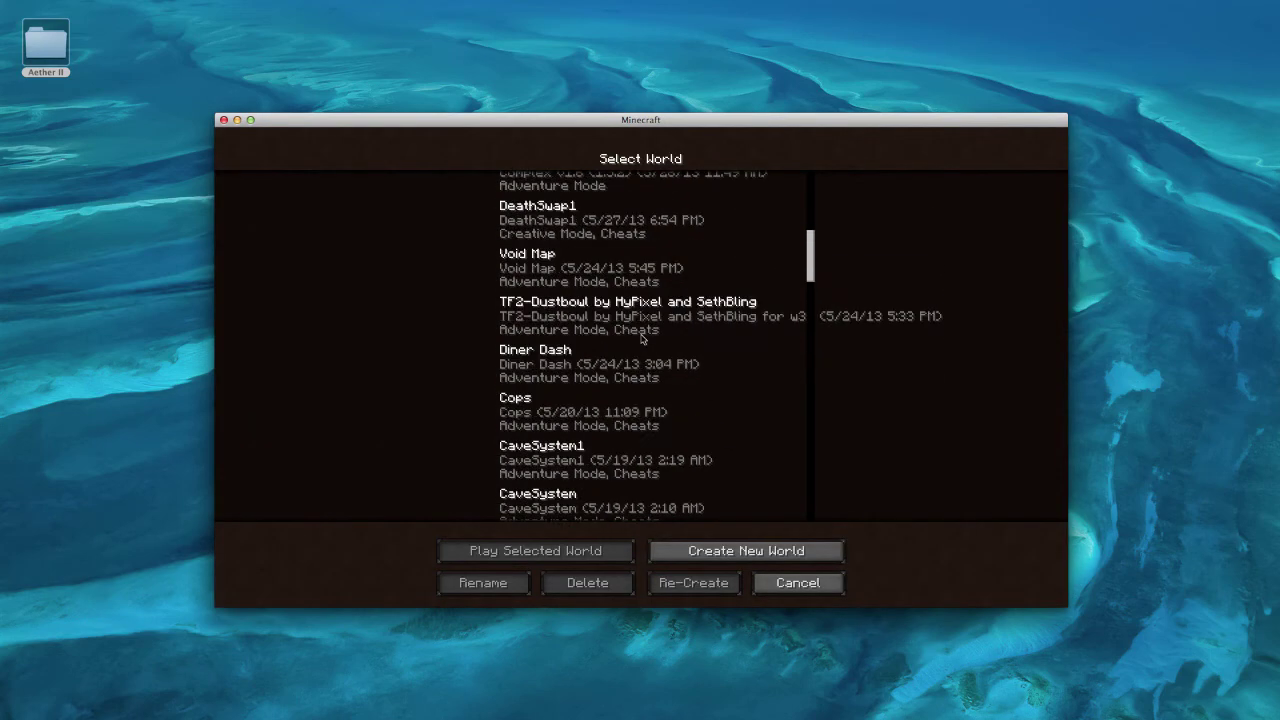
{"action": "left_click", "coordinate": [786, 580]}
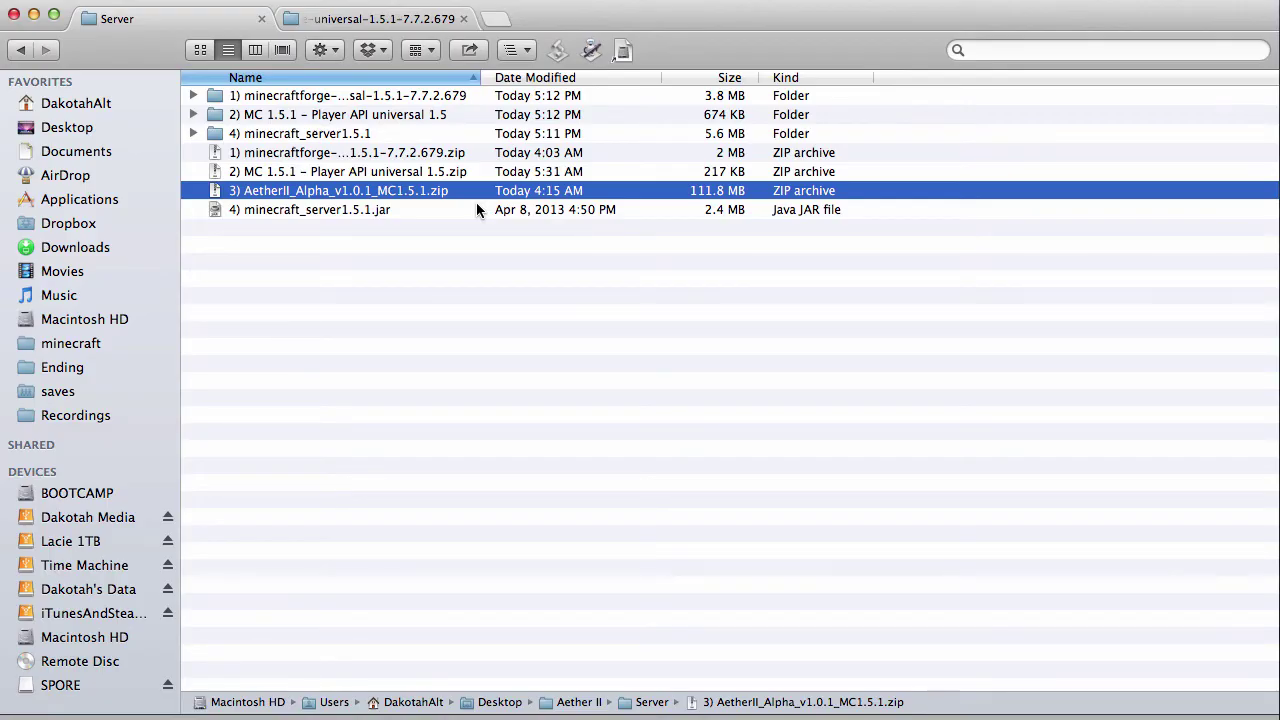
In Finder, review the Forge, Player API, Aether II and minecraft_server1.5.1 files and the extracted folders inside the Server folder.
{"action": "left_click", "coordinate": [351, 152]}
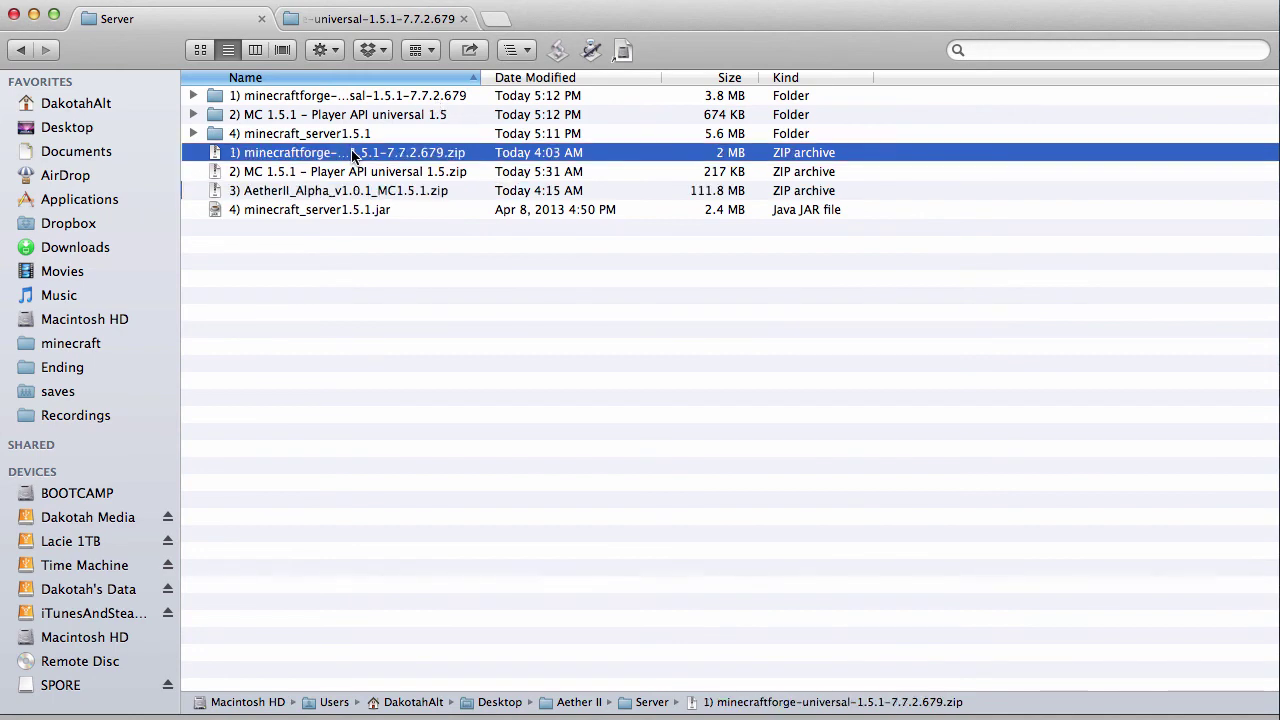
{"action": "left_click", "coordinate": [358, 194]}
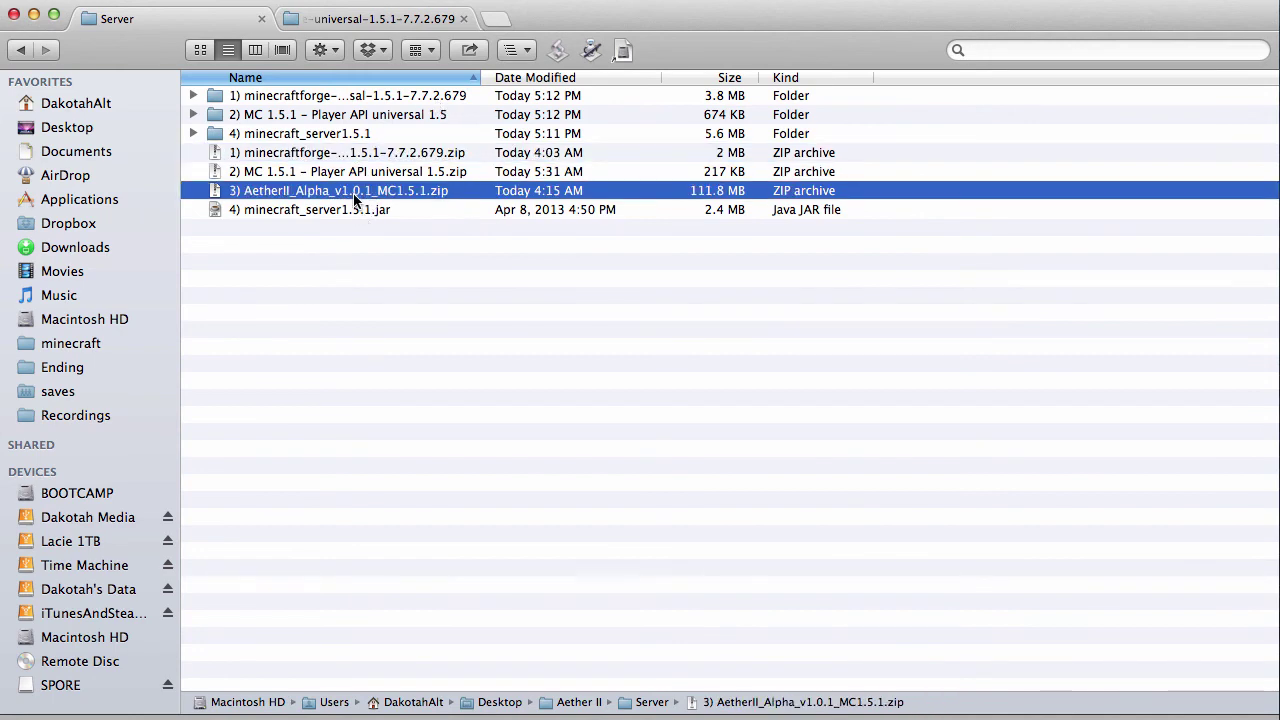
{"action": "left_click", "coordinate": [338, 160]}
{"action": "left_click", "coordinate": [350, 172]}
{"action": "left_click", "coordinate": [336, 211]}
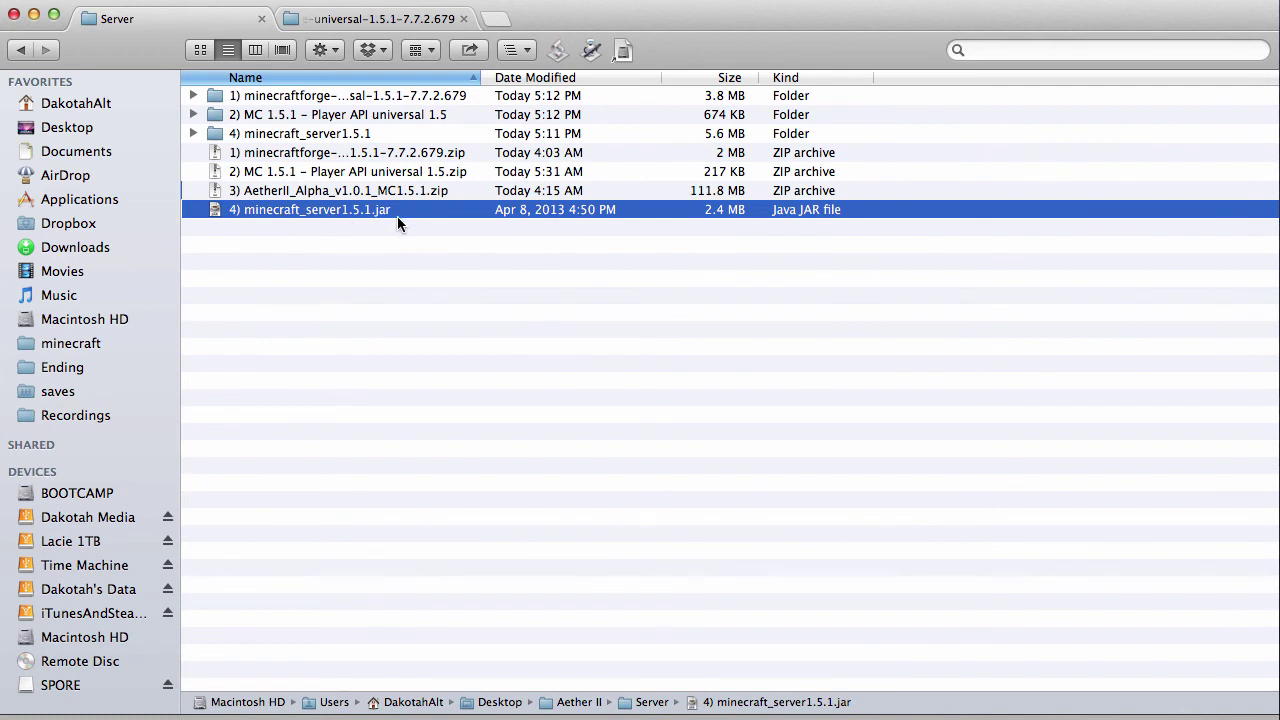
{"action": "left_click", "coordinate": [352, 152], "text": "shift"}
{"action": "left_click", "coordinate": [356, 99]}
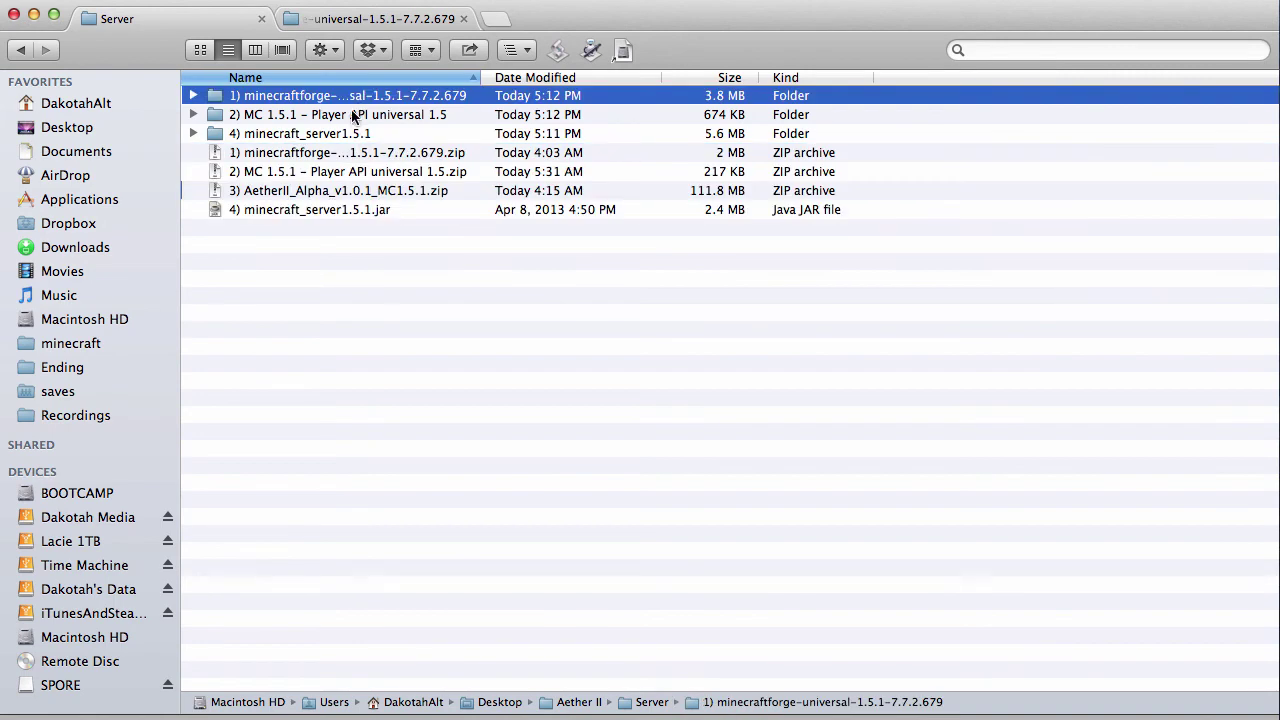
{"action": "left_click", "coordinate": [257, 114]}
{"action": "left_click", "coordinate": [268, 96]}
Copy all items from the extracted minecraftforge-universal-1.5.1-7.7.2.679 folder.
{"action": "left_click", "coordinate": [343, 20]}
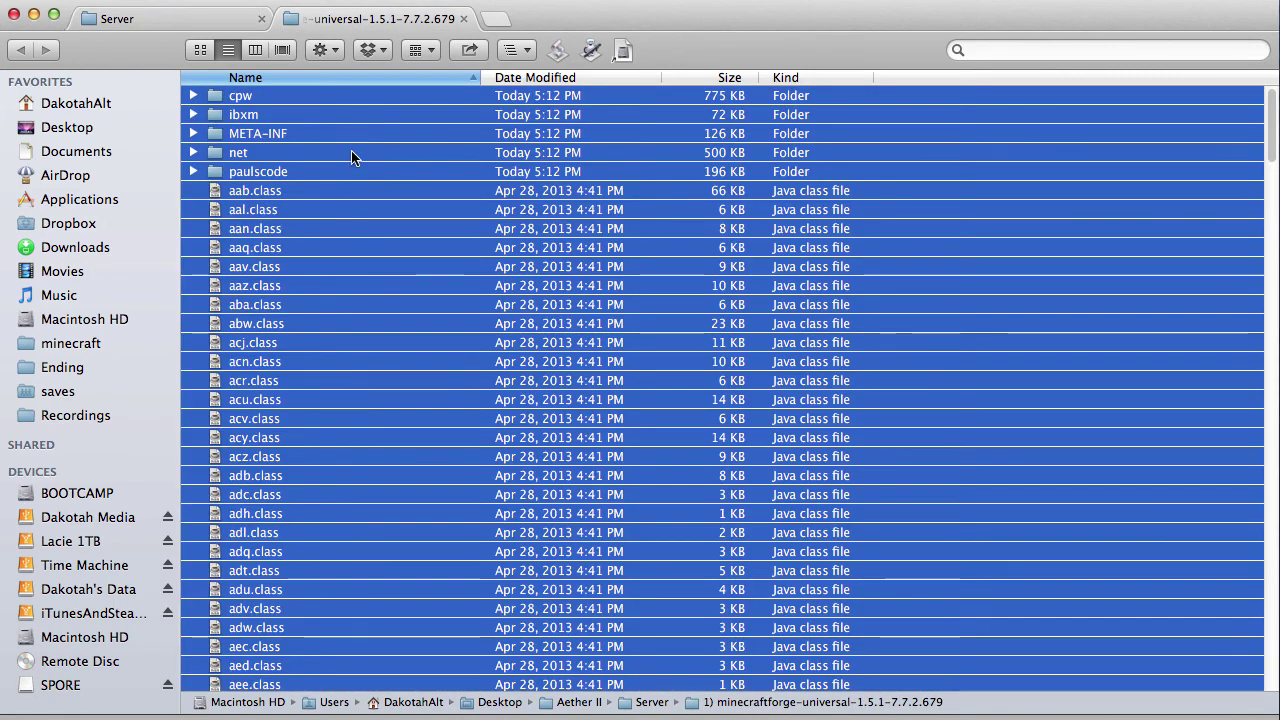
{"action": "key", "text": "Down"}
{"action": "key", "text": "super+a"}
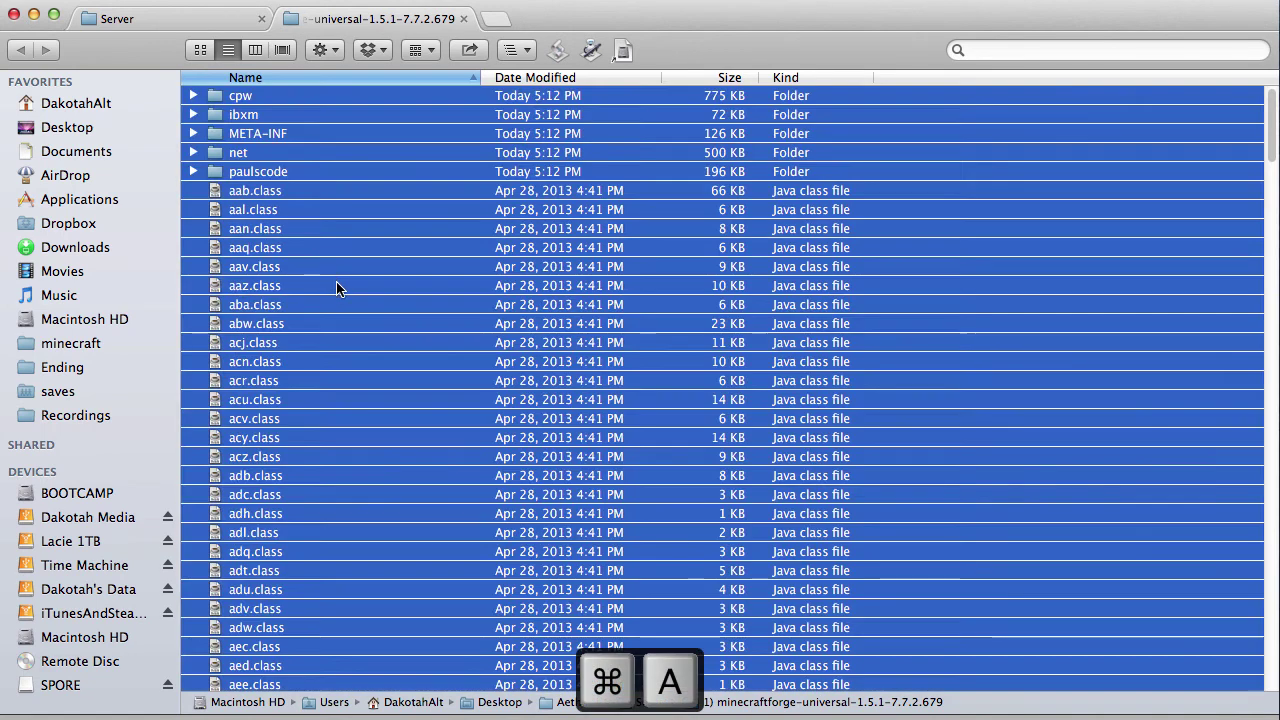
{"action": "right_click", "coordinate": [336, 285]}
{"action": "left_click", "coordinate": [401, 568]}
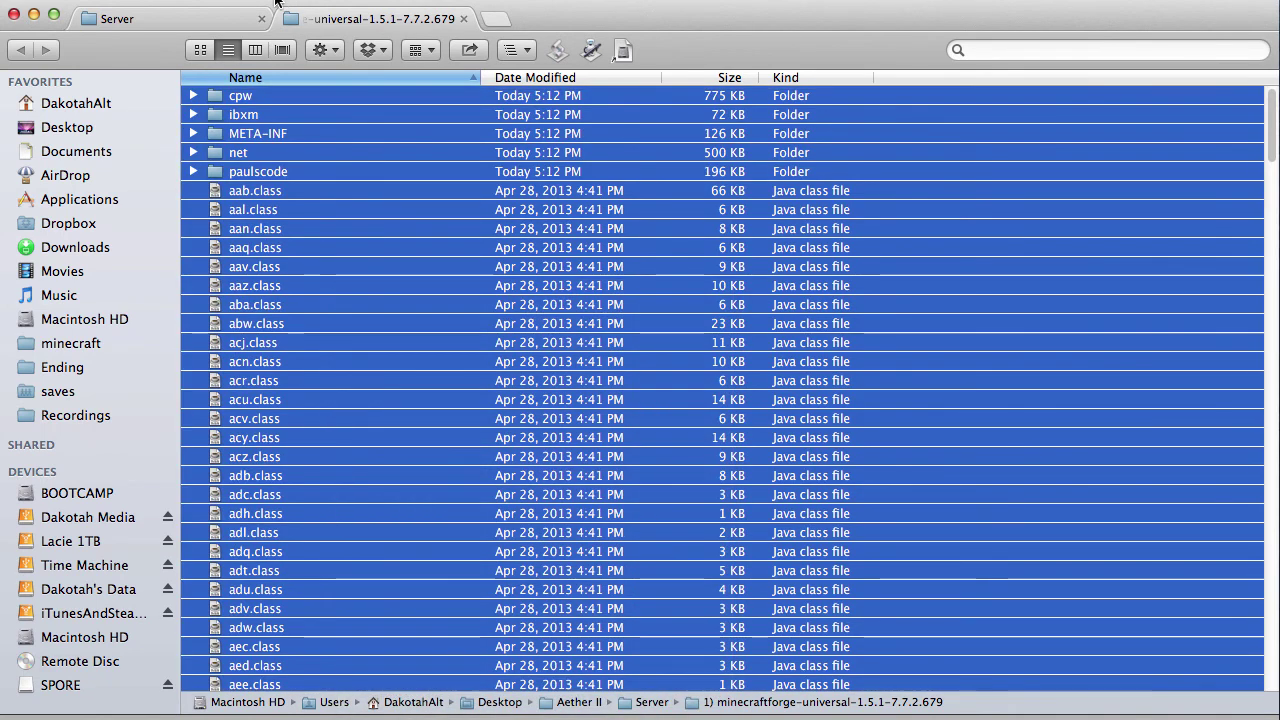
Open the 4) minecraft_server1.5.1 folder in a new tab and paste the Forge files into it, replacing all existing items.
{"action": "left_click", "coordinate": [170, 18]}
{"action": "left_click_drag", "start_coordinate": [280, 137], "coordinate": [525, 17]}
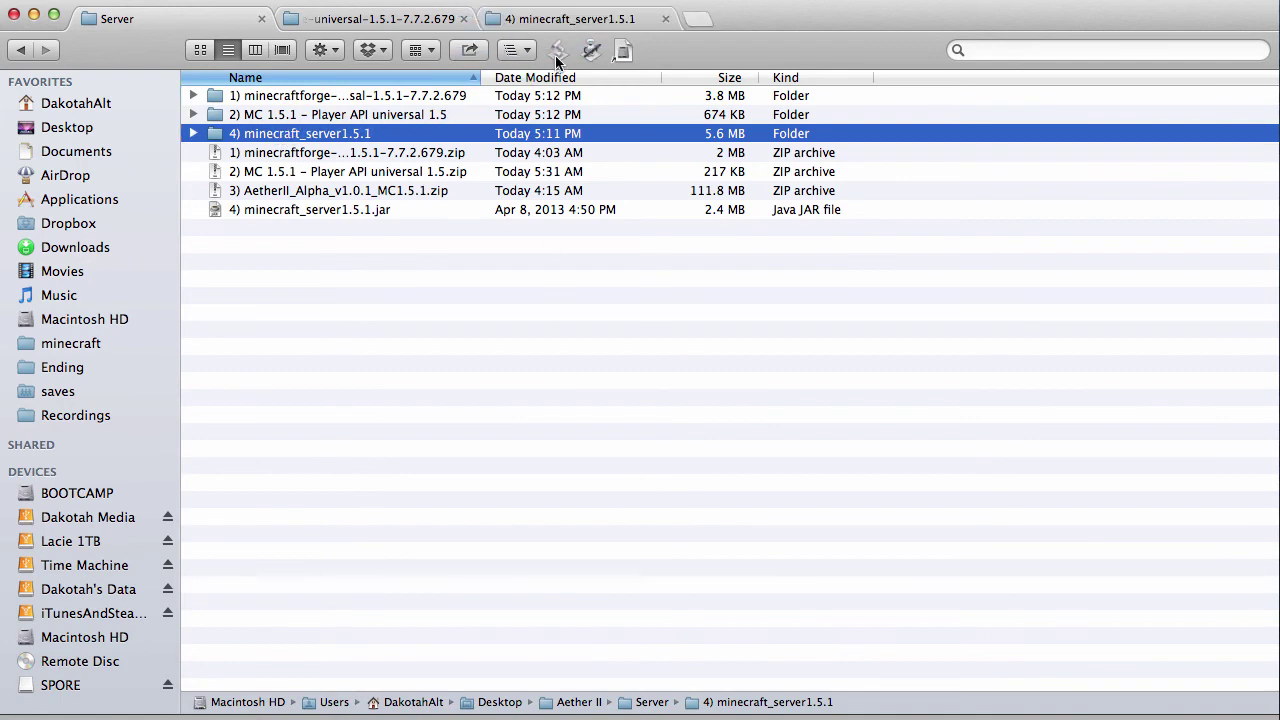
{"action": "left_click", "coordinate": [557, 22]}
{"action": "left_click", "coordinate": [411, 385]}
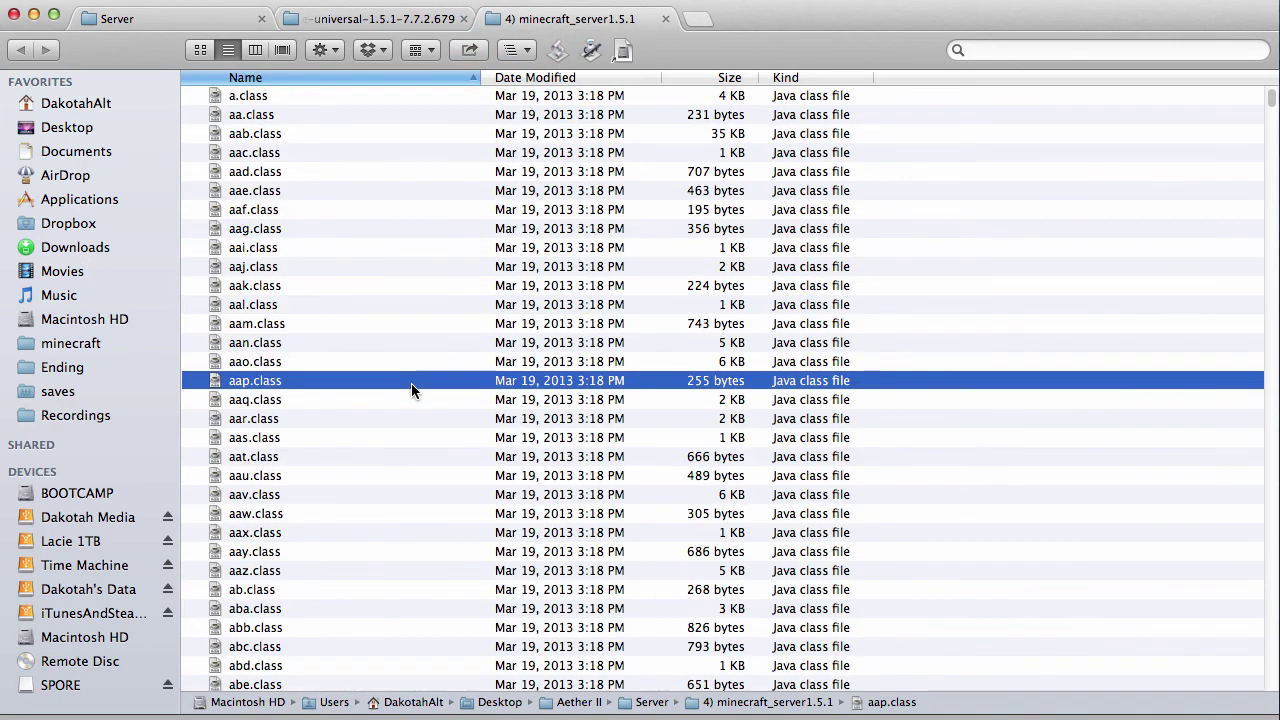
{"action": "key", "text": "super+v"}
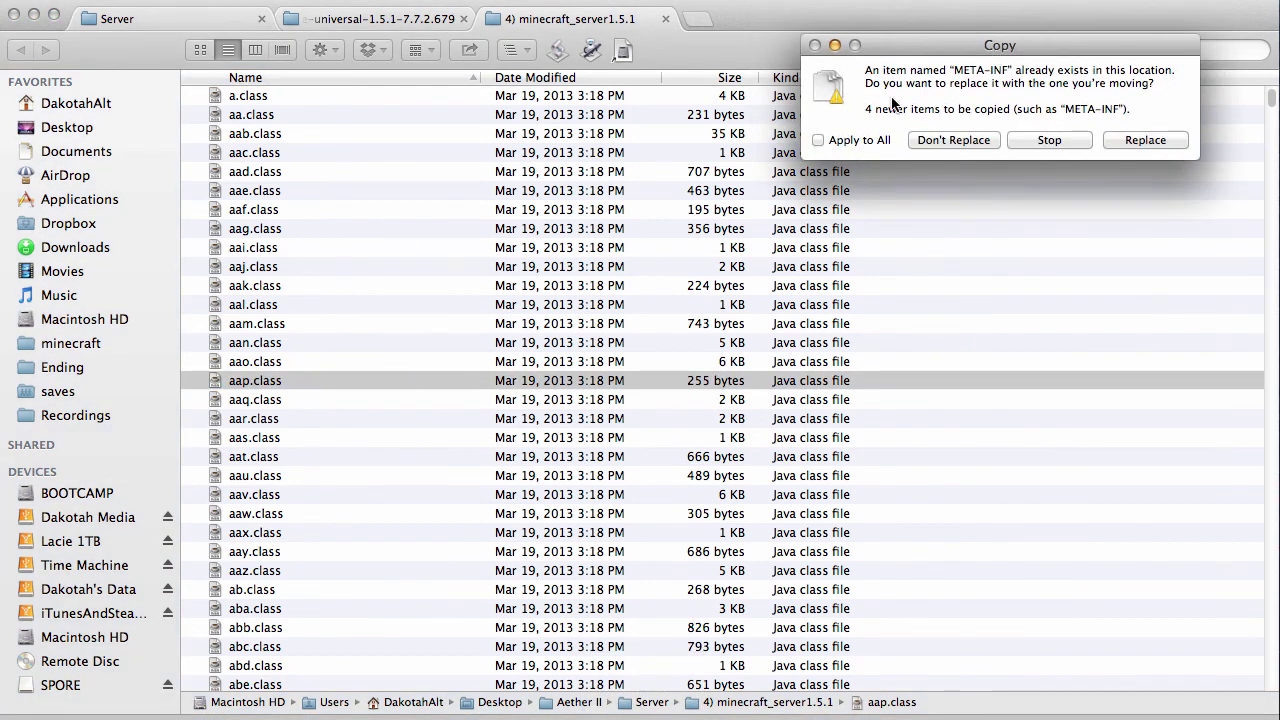
{"action": "left_click", "coordinate": [852, 138]}
{"action": "left_click", "coordinate": [1165, 142]}
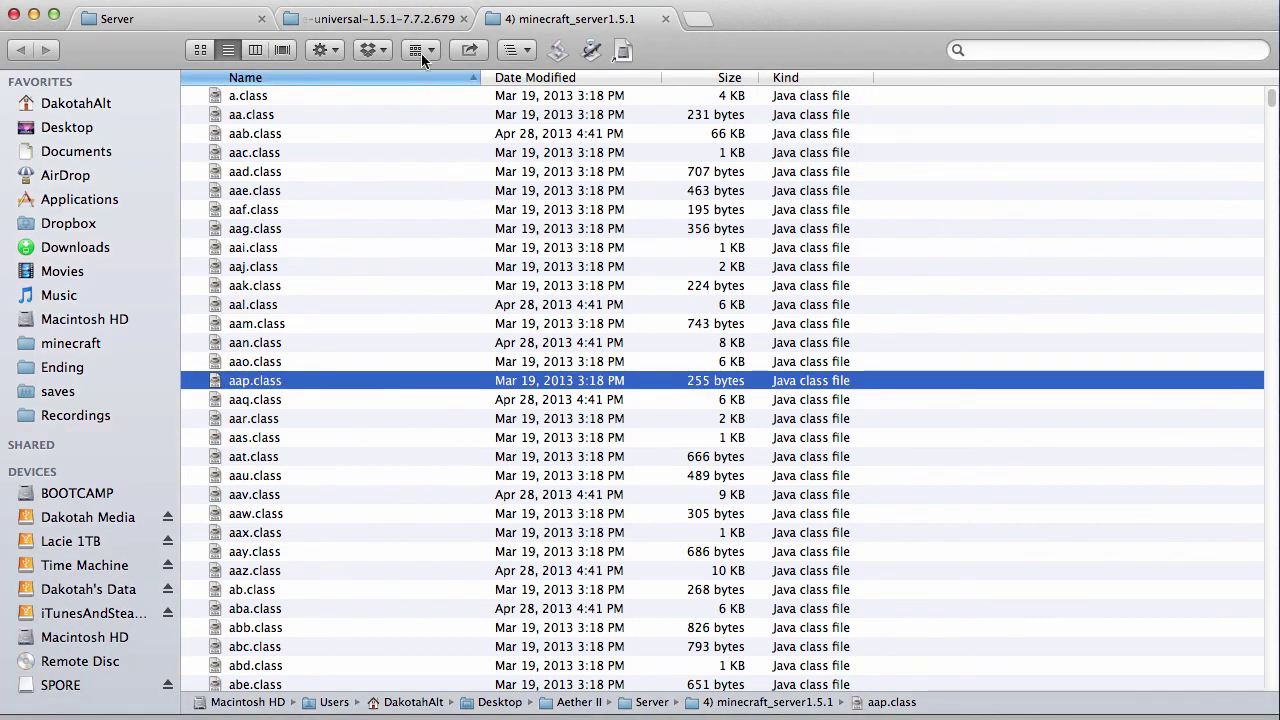
Expand the 2) MC 1.5.1 - Player API universal 1.5 folder in Server and copy all its files, bfk.class through ServerPlayerBaseSorting.class.
{"action": "left_click", "coordinate": [330, 18]}
{"action": "left_click", "coordinate": [157, 20]}
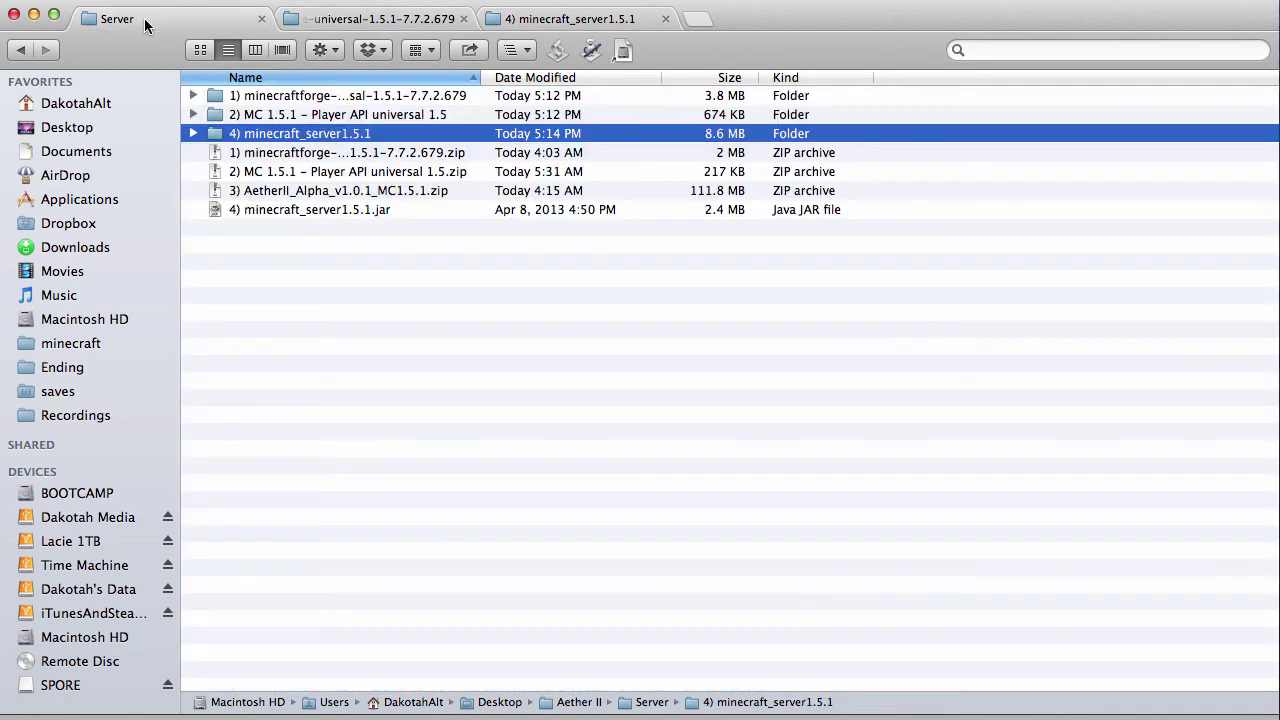
{"action": "left_click", "coordinate": [330, 114]}
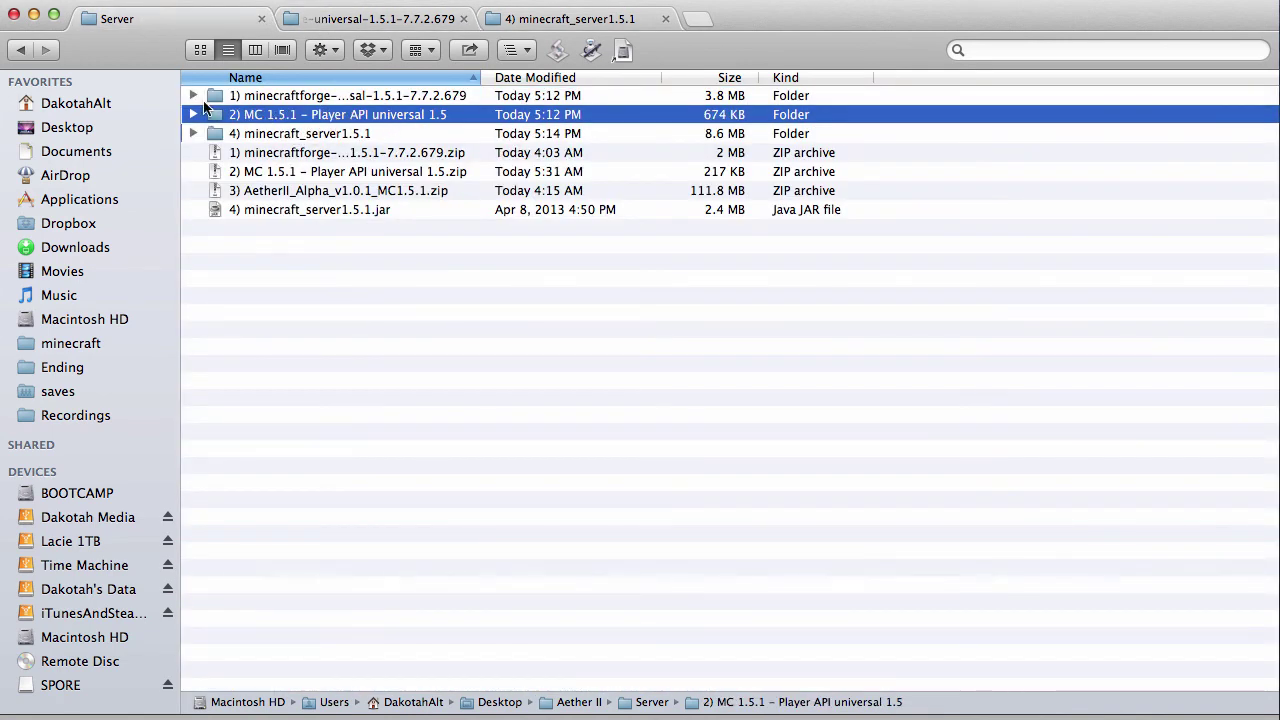
{"action": "left_click", "coordinate": [194, 114]}
{"action": "left_click", "coordinate": [288, 140]}
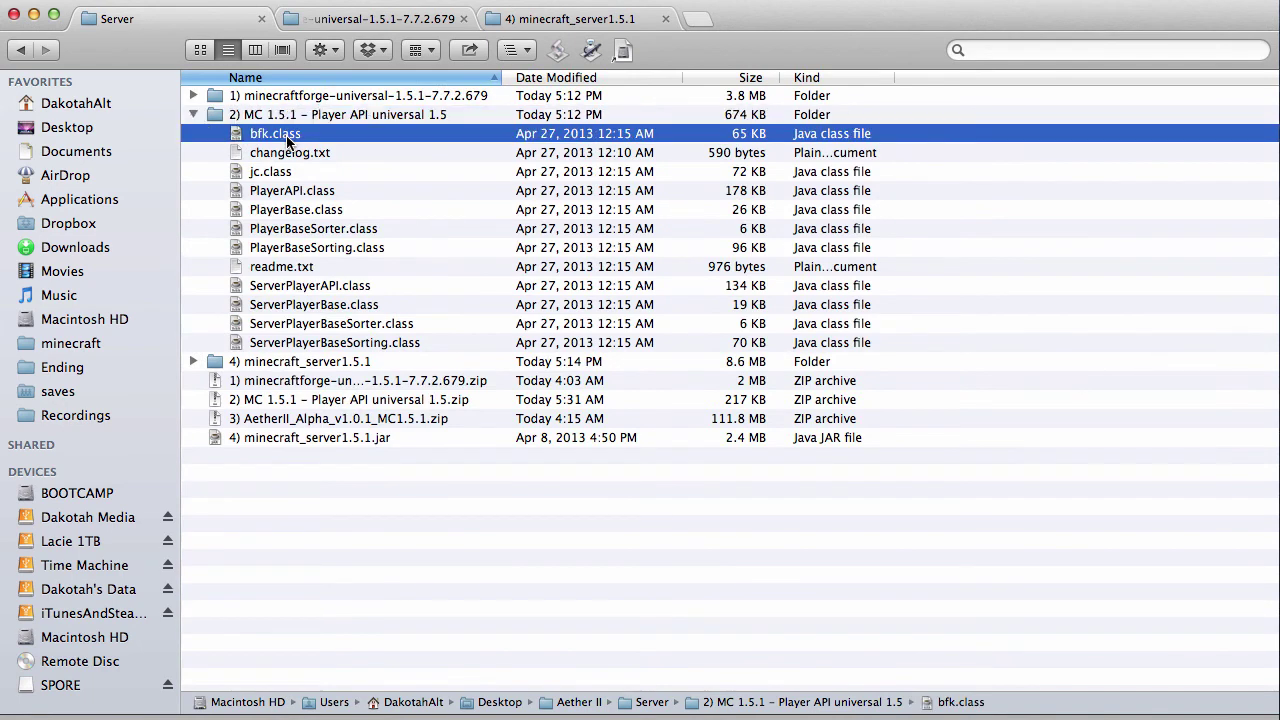
{"action": "left_click", "coordinate": [328, 343], "text": "shift"}
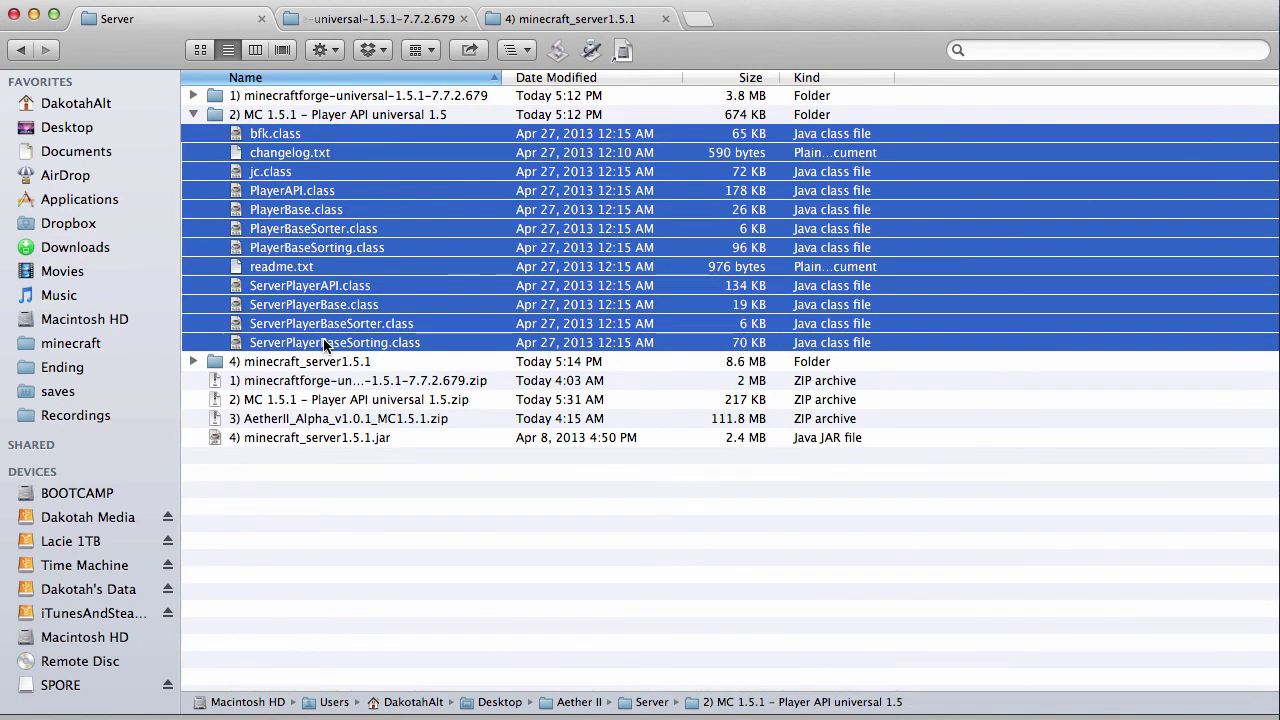
{"action": "key", "text": "super+c"}
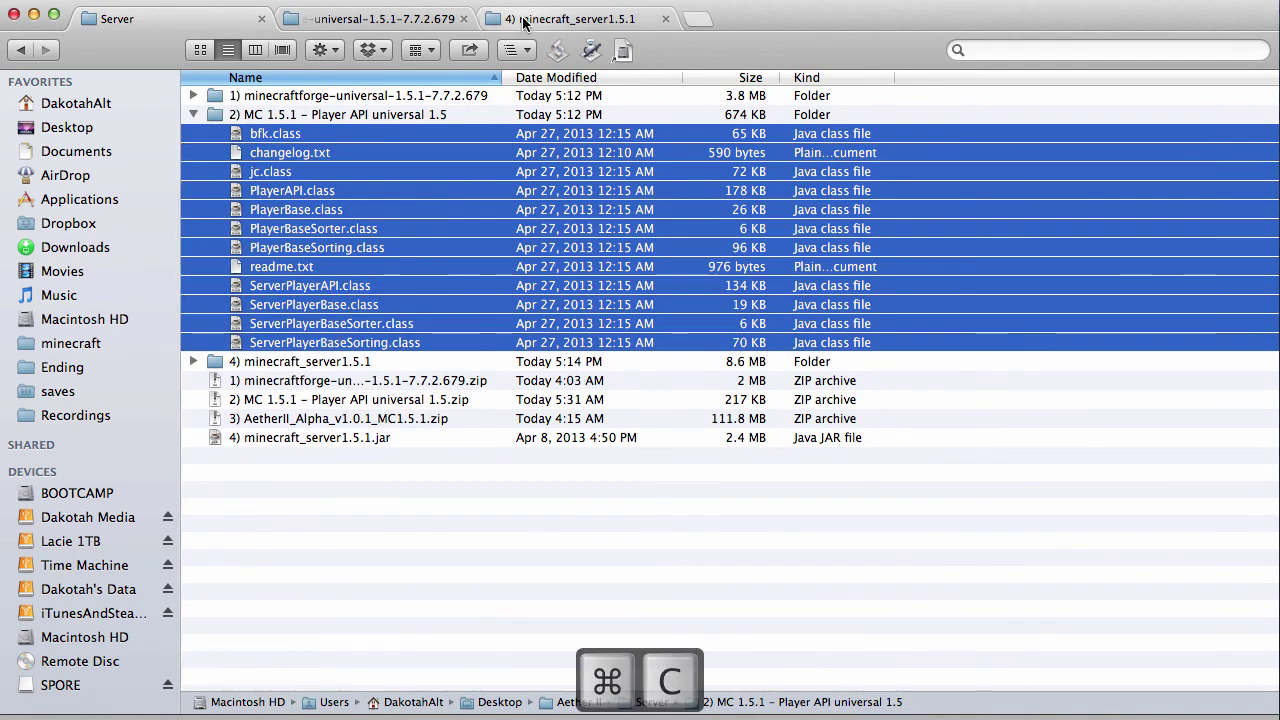
{"action": "right_click", "coordinate": [357, 200]}
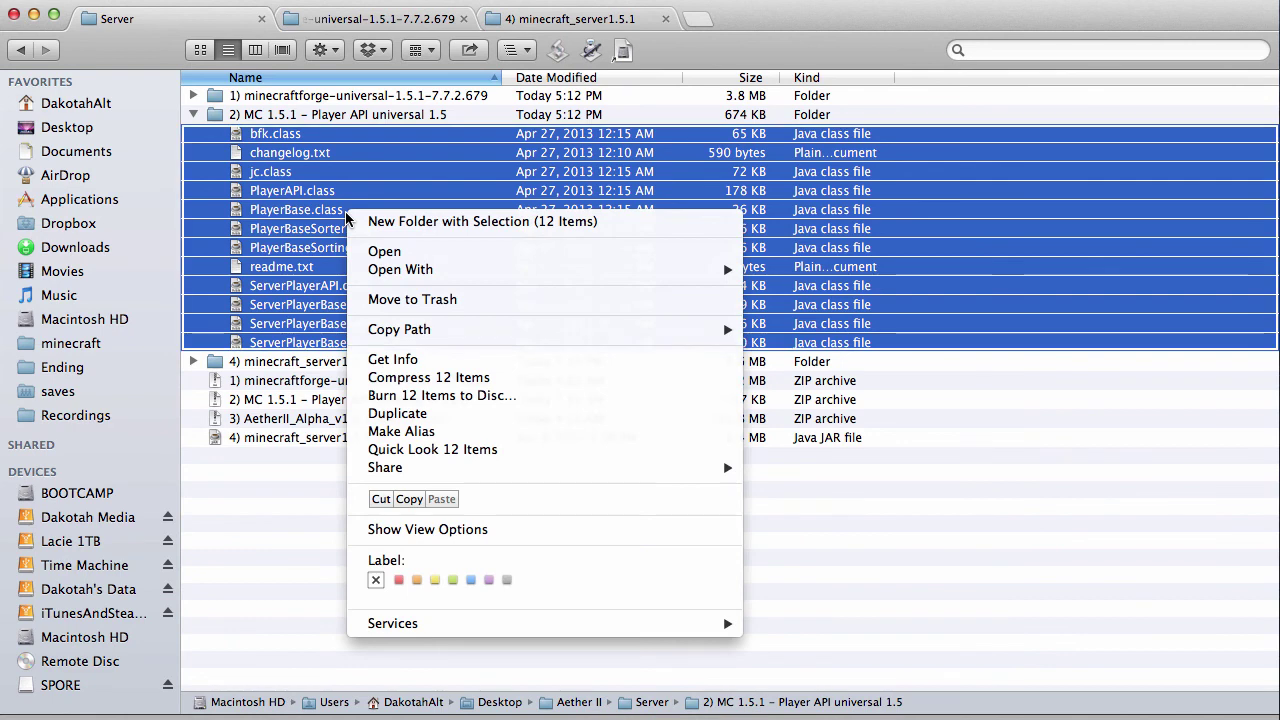
{"action": "left_click", "coordinate": [418, 497]}
Paste the Player API files into the 4) minecraft_server1.5.1 folder, replacing the existing jc.class.
{"action": "left_click", "coordinate": [535, 20]}
{"action": "left_click", "coordinate": [535, 458]}
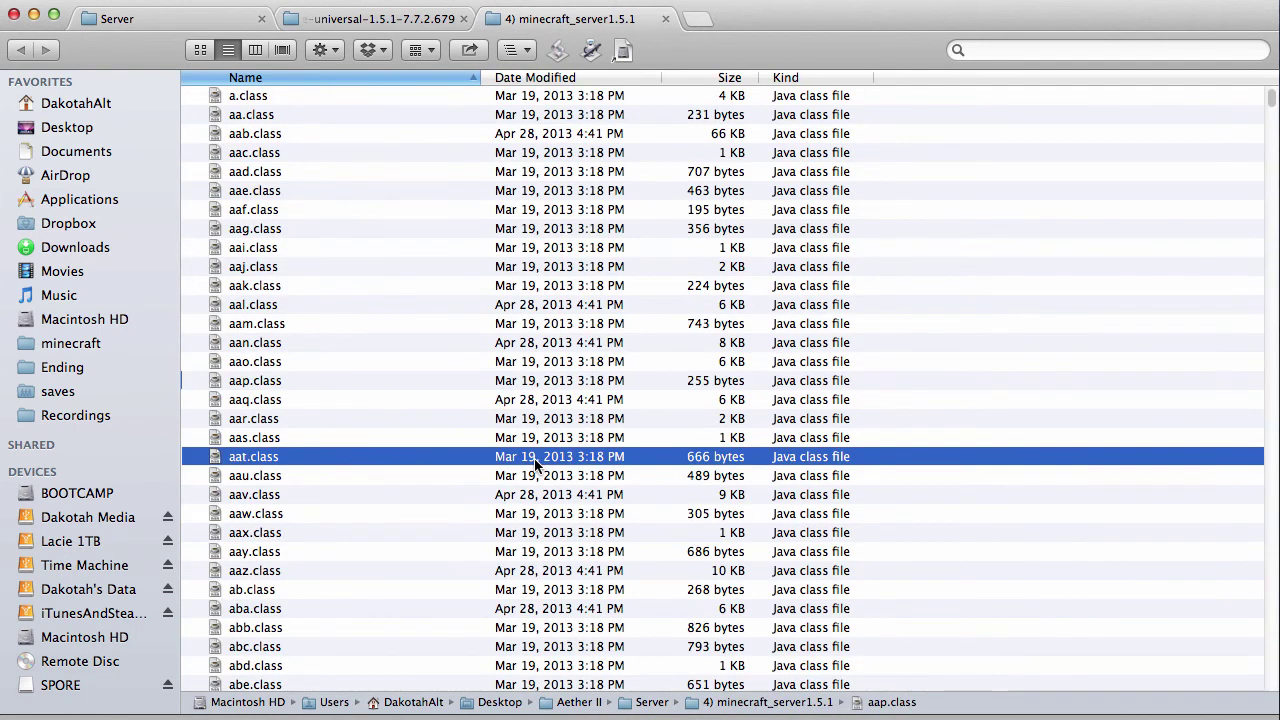
{"action": "right_click", "coordinate": [535, 460]}
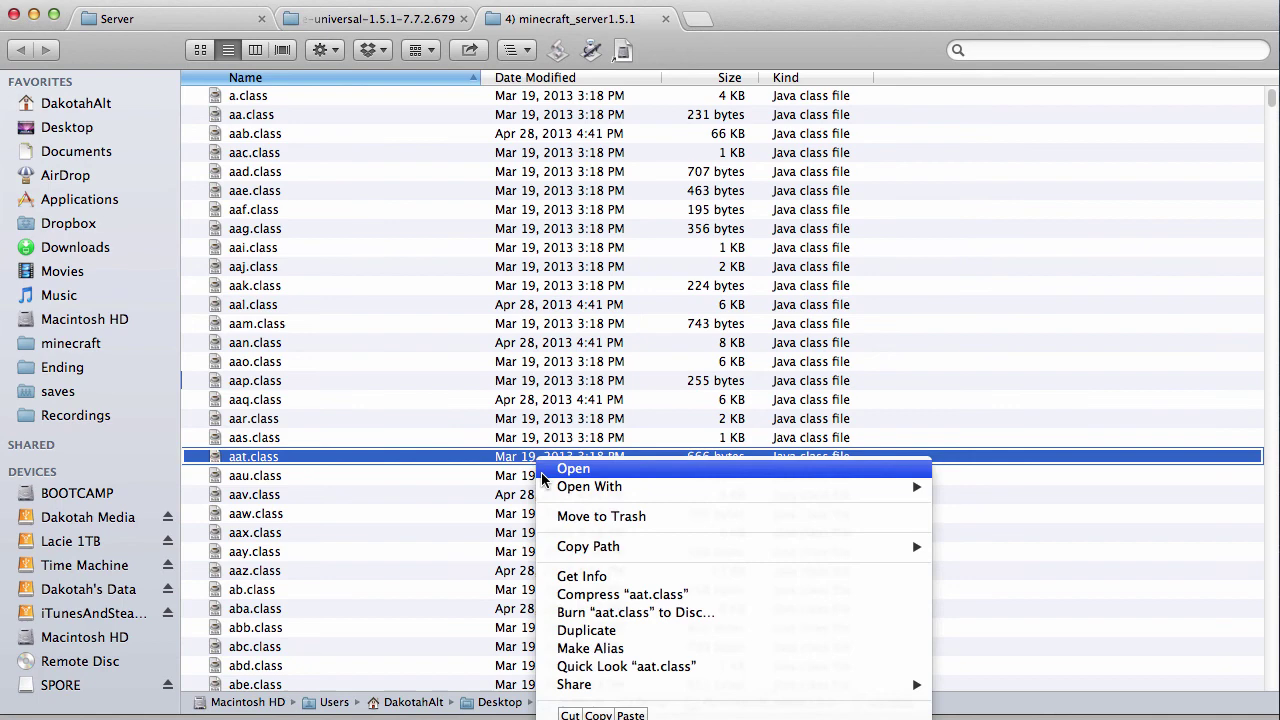
{"action": "left_click", "coordinate": [628, 712]}
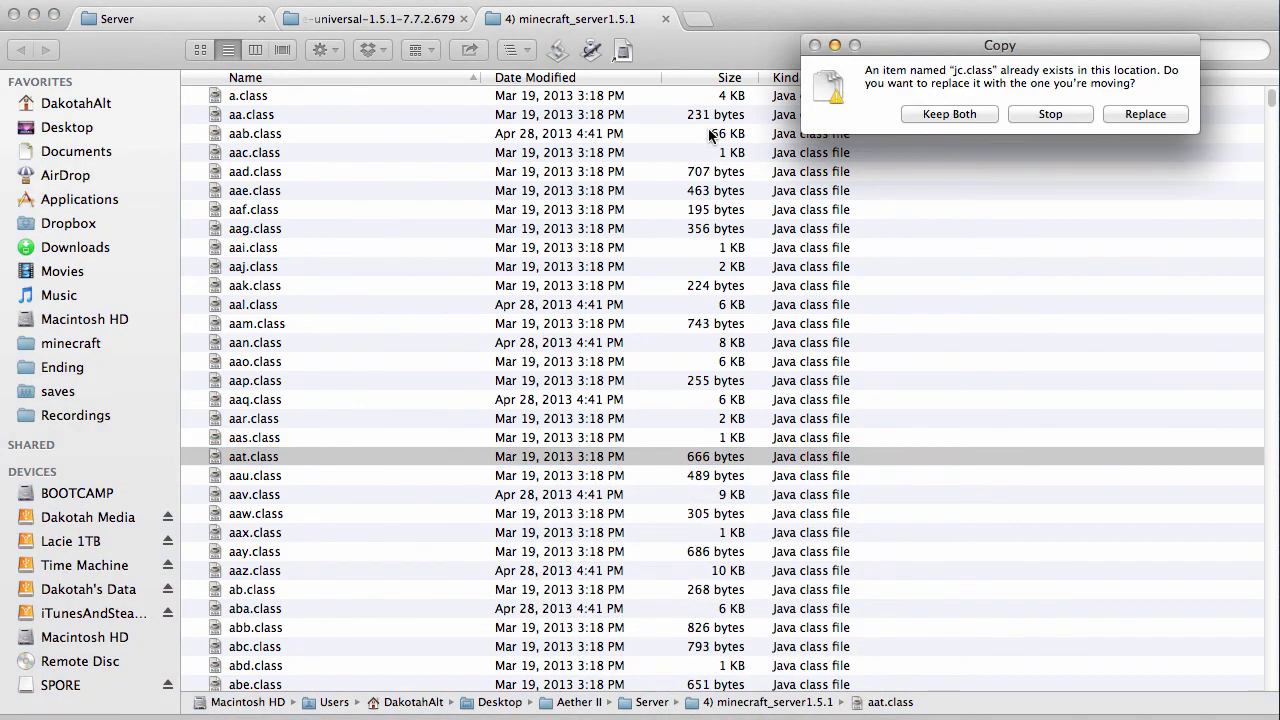
{"action": "left_click", "coordinate": [1145, 114]}
{"action": "left_click", "coordinate": [662, 321]}
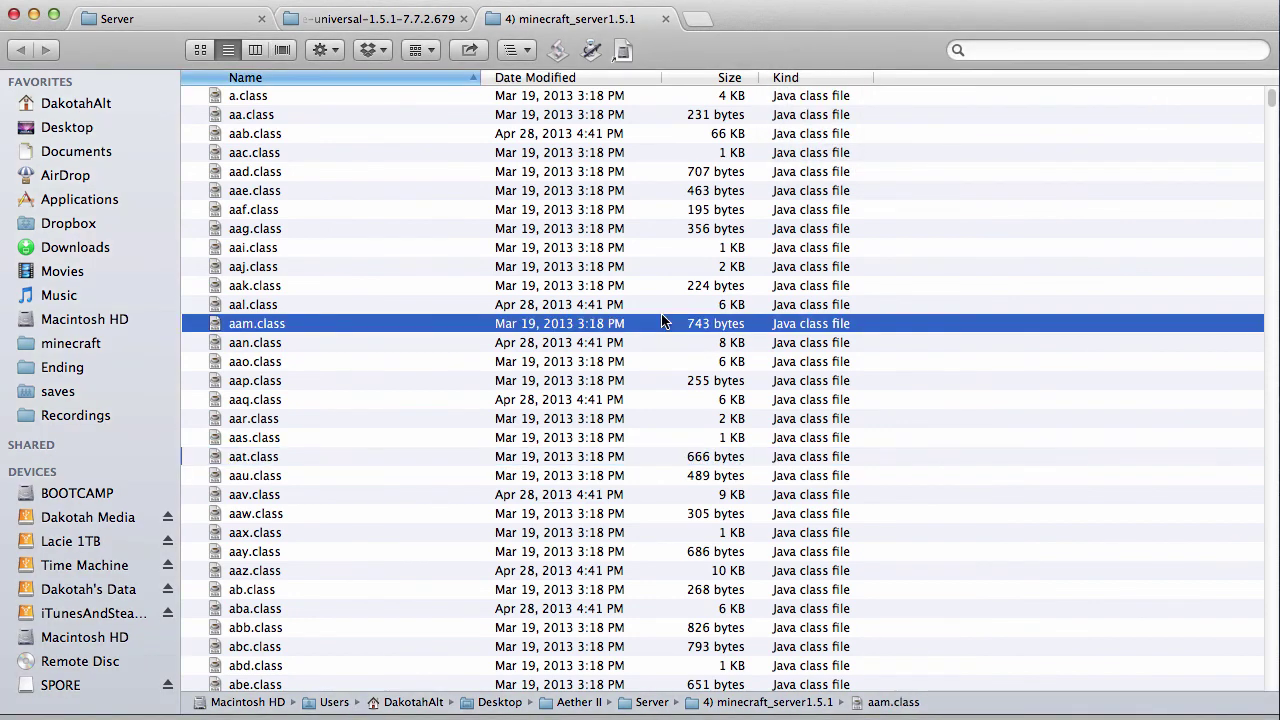
Return to the Server folder and check the contents of the 4) minecraft_server1.5.1 folder.
{"action": "left_click", "coordinate": [395, 19]}
{"action": "left_click", "coordinate": [113, 19]}
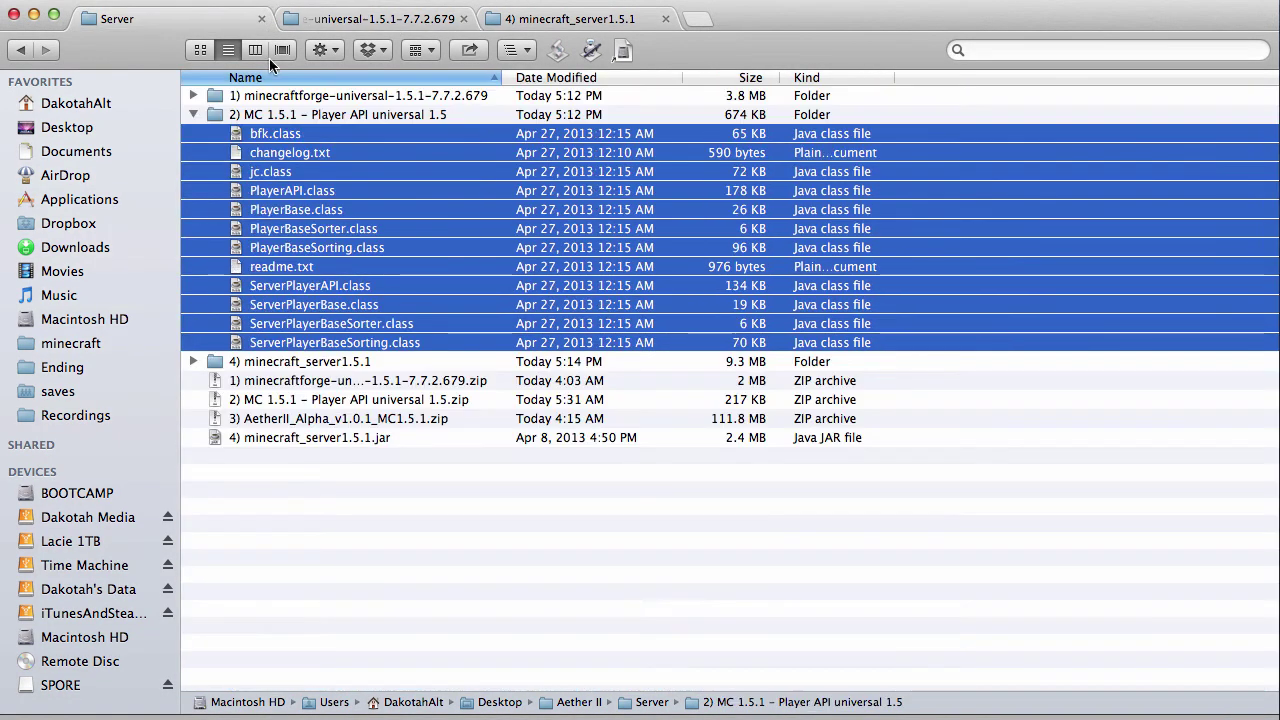
{"action": "left_click", "coordinate": [355, 114]}
{"action": "left_click", "coordinate": [345, 364]}
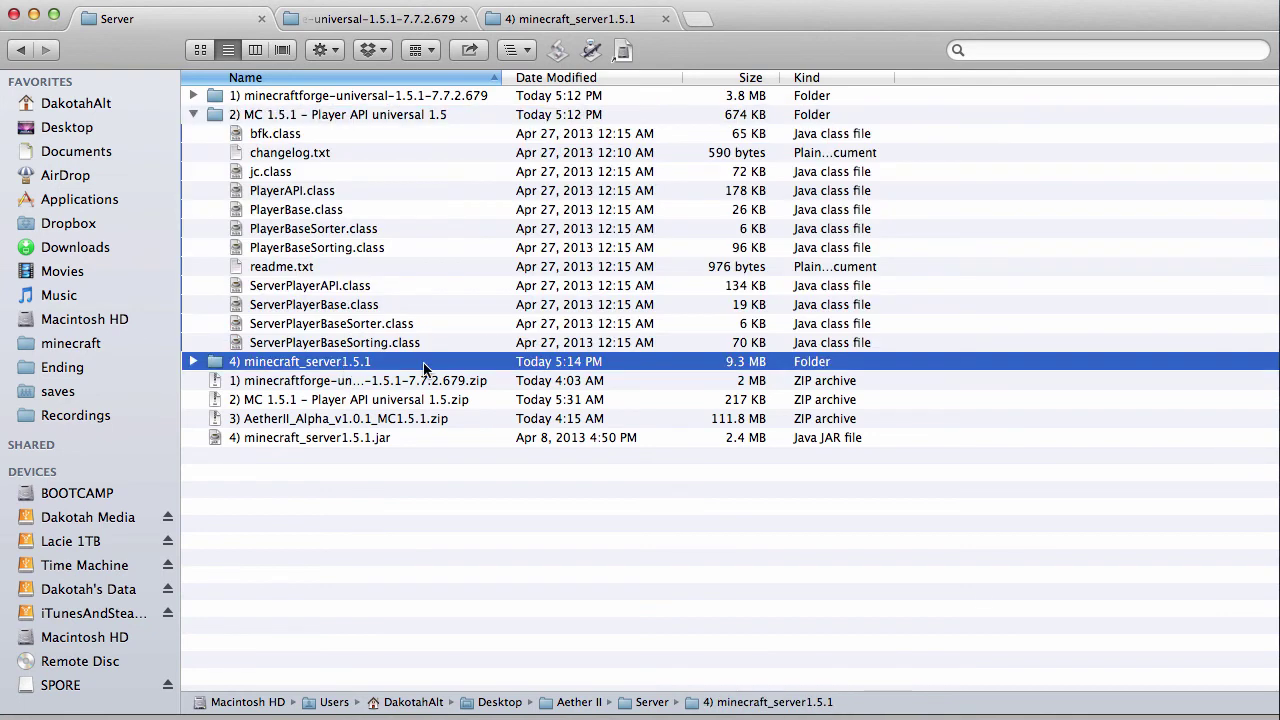
{"action": "left_click", "coordinate": [370, 364]}
{"action": "left_click", "coordinate": [373, 361]}
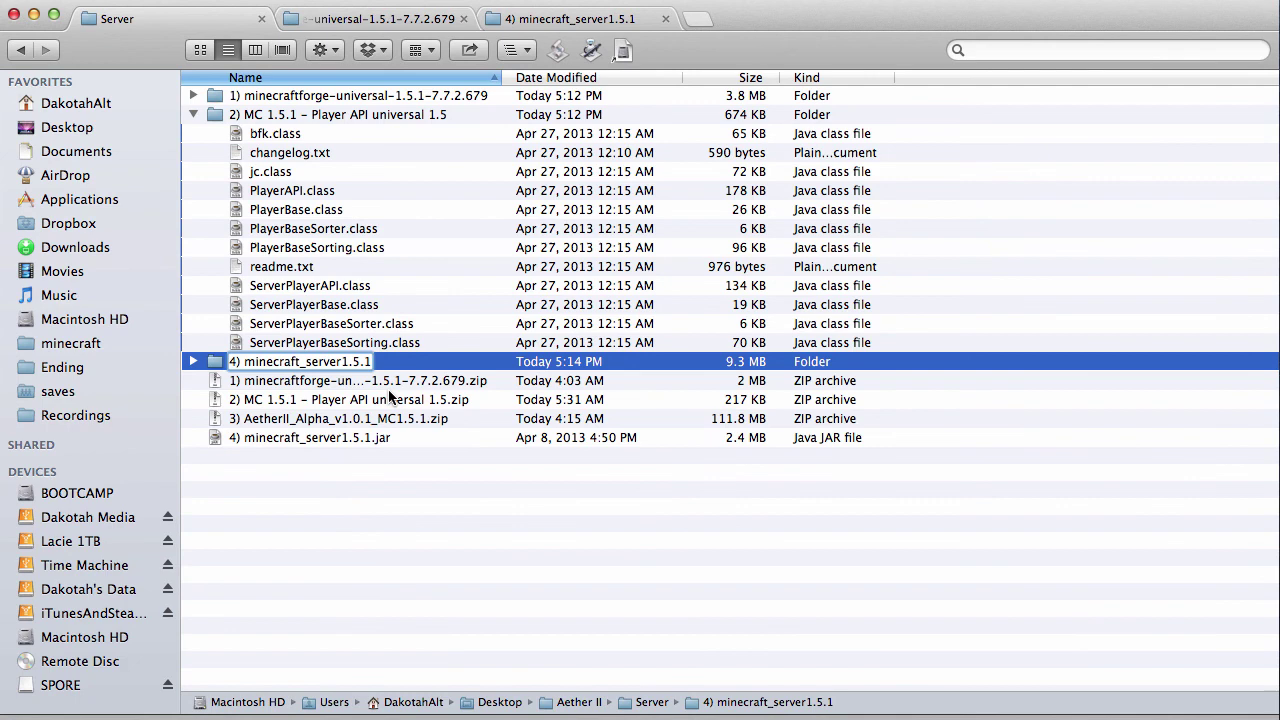
{"action": "left_click", "coordinate": [386, 383]}
{"action": "left_click", "coordinate": [300, 366]}
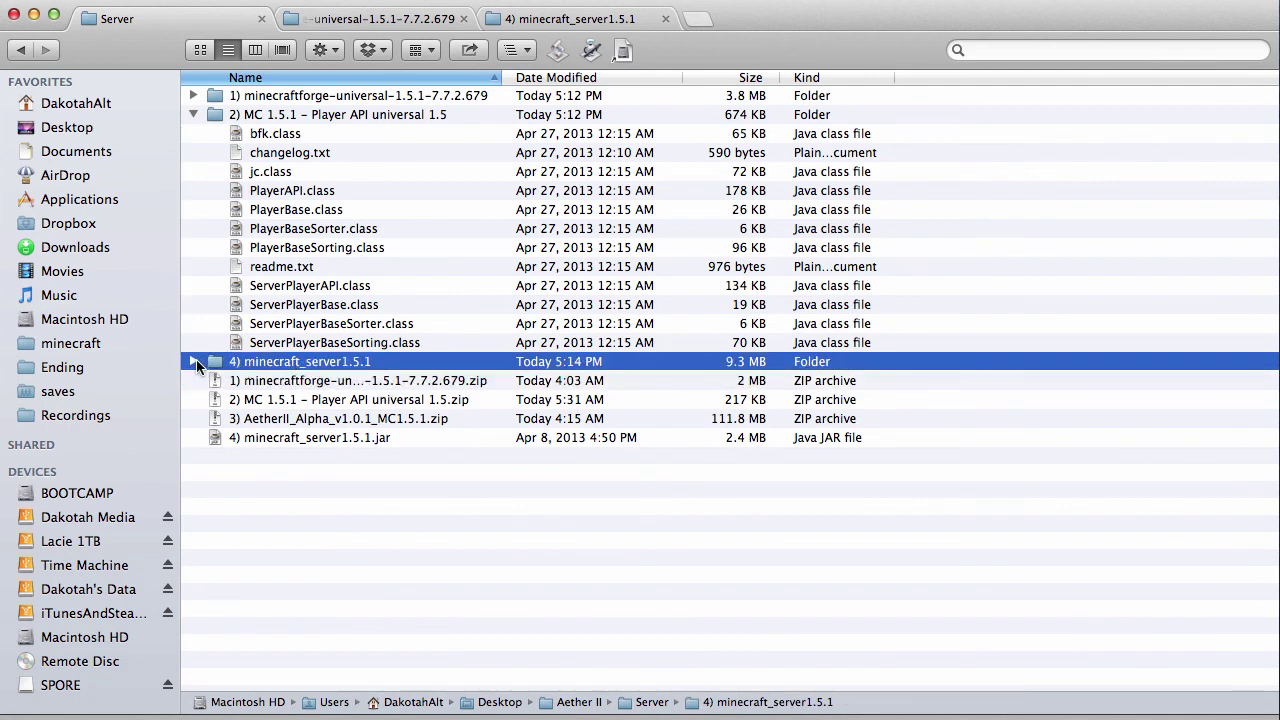
{"action": "left_click", "coordinate": [194, 362]}
{"action": "left_click", "coordinate": [196, 362]}
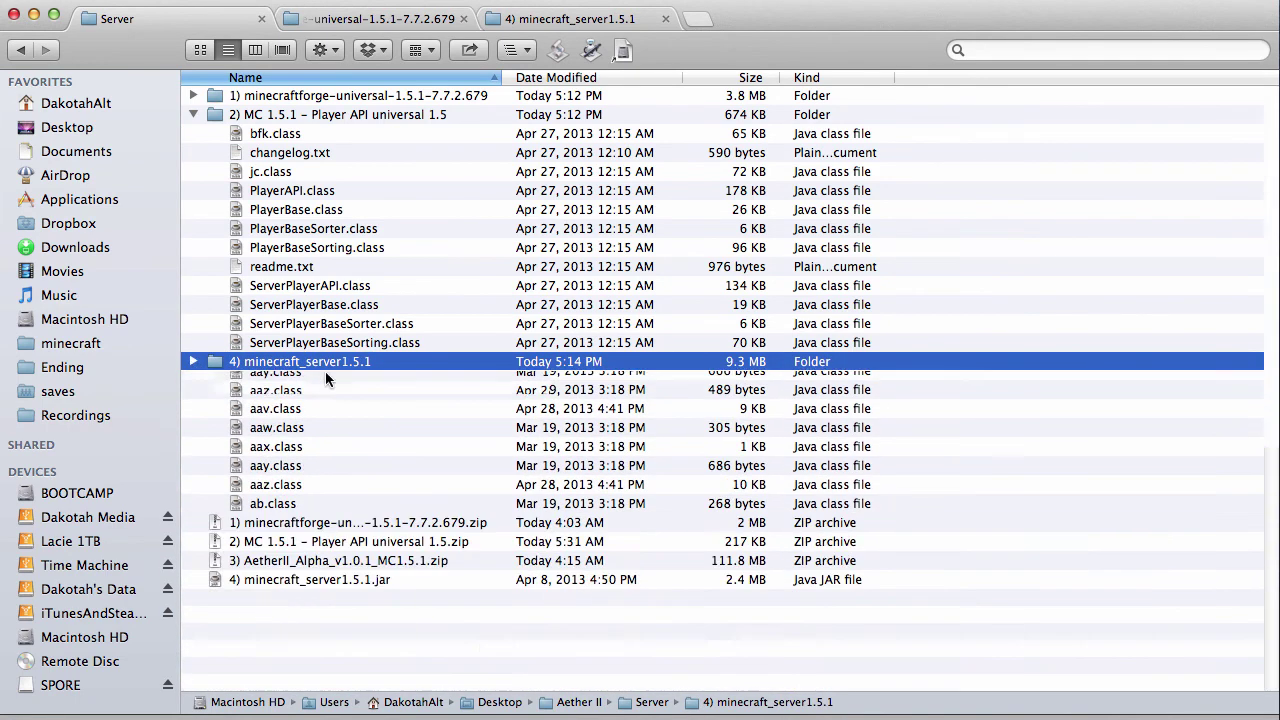
Try to add the .jar extension to the 4) minecraft_server1.5.1 folder's name and dismiss the naming alert.
{"action": "left_click", "coordinate": [372, 362]}
{"action": "left_click", "coordinate": [372, 362]}
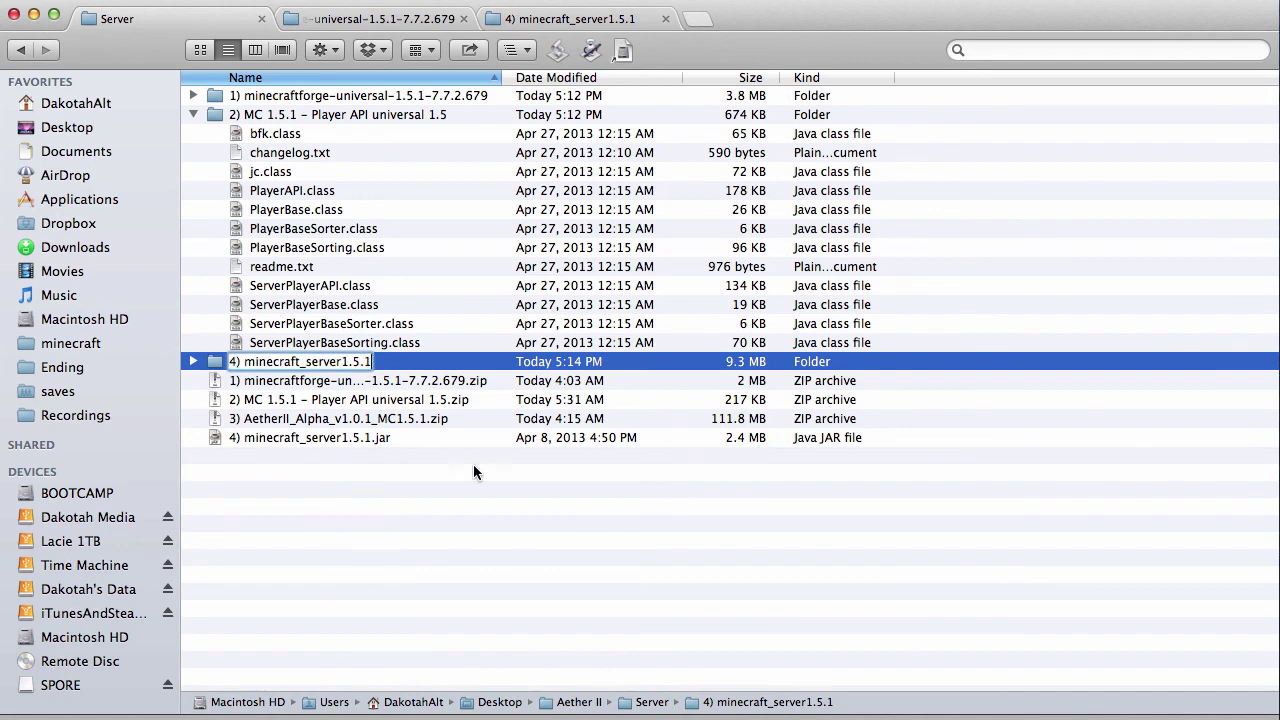
{"action": "key", "text": "super+Tab"}
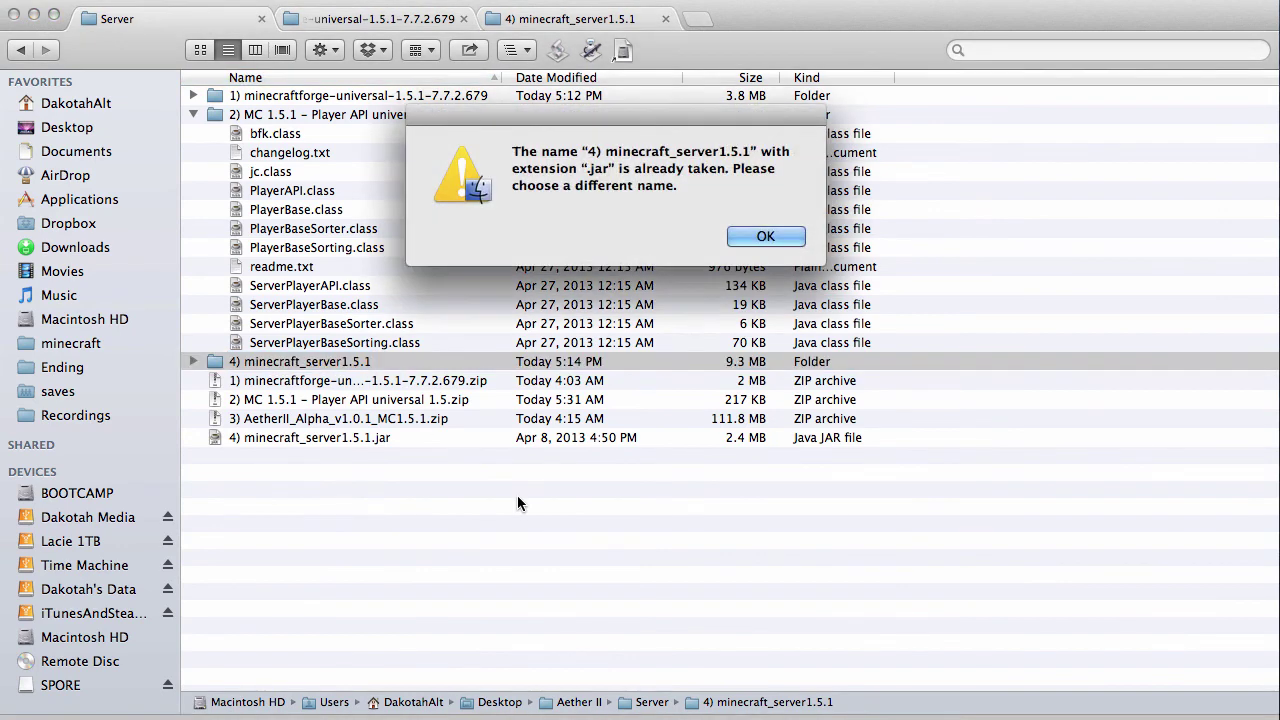
{"action": "left_click", "coordinate": [768, 236]}
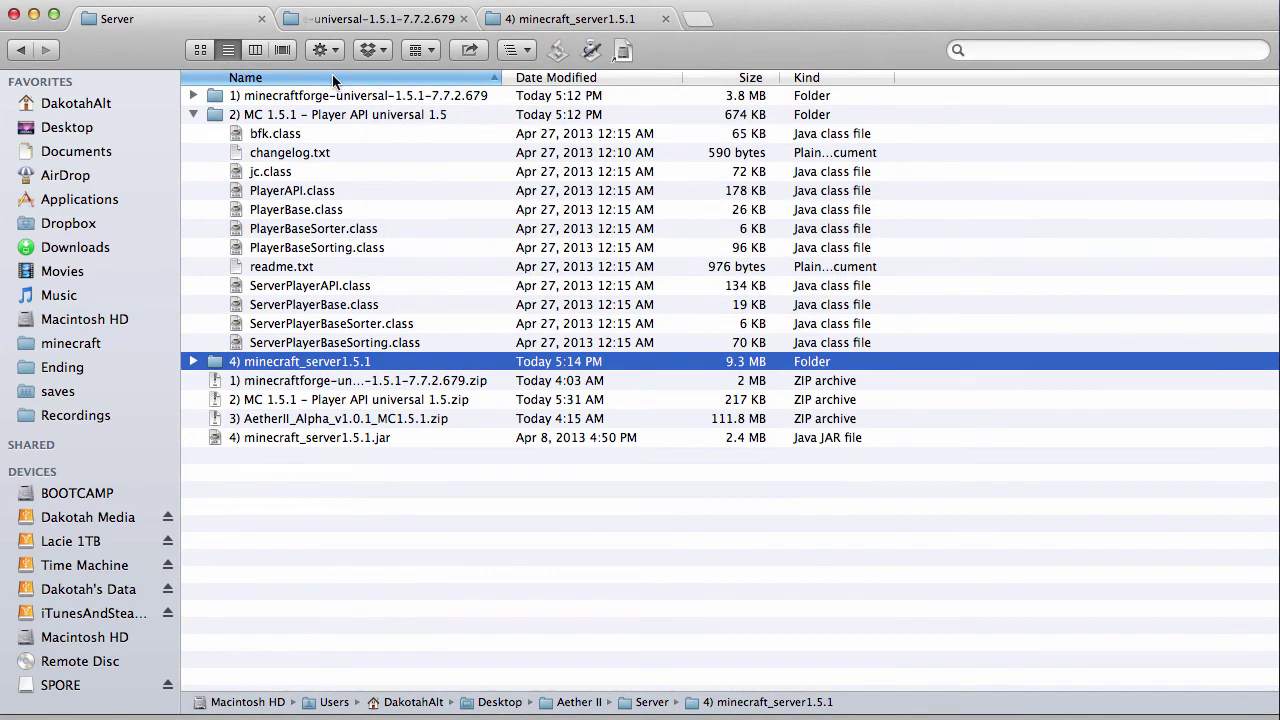
Rename the 4) minecraft_server1.5.1 folder as server.jar.
{"action": "key", "text": "Return"}
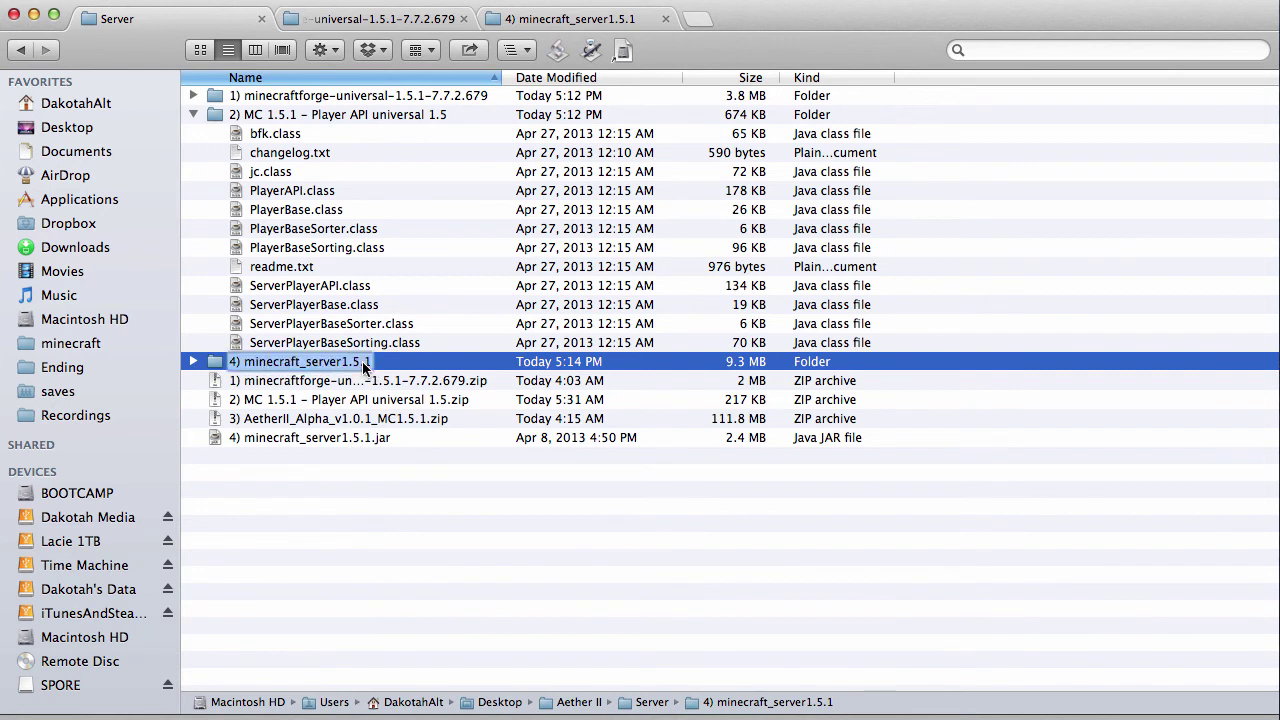
{"action": "type", "text": "server.jar"}
{"action": "key", "text": "Return"}
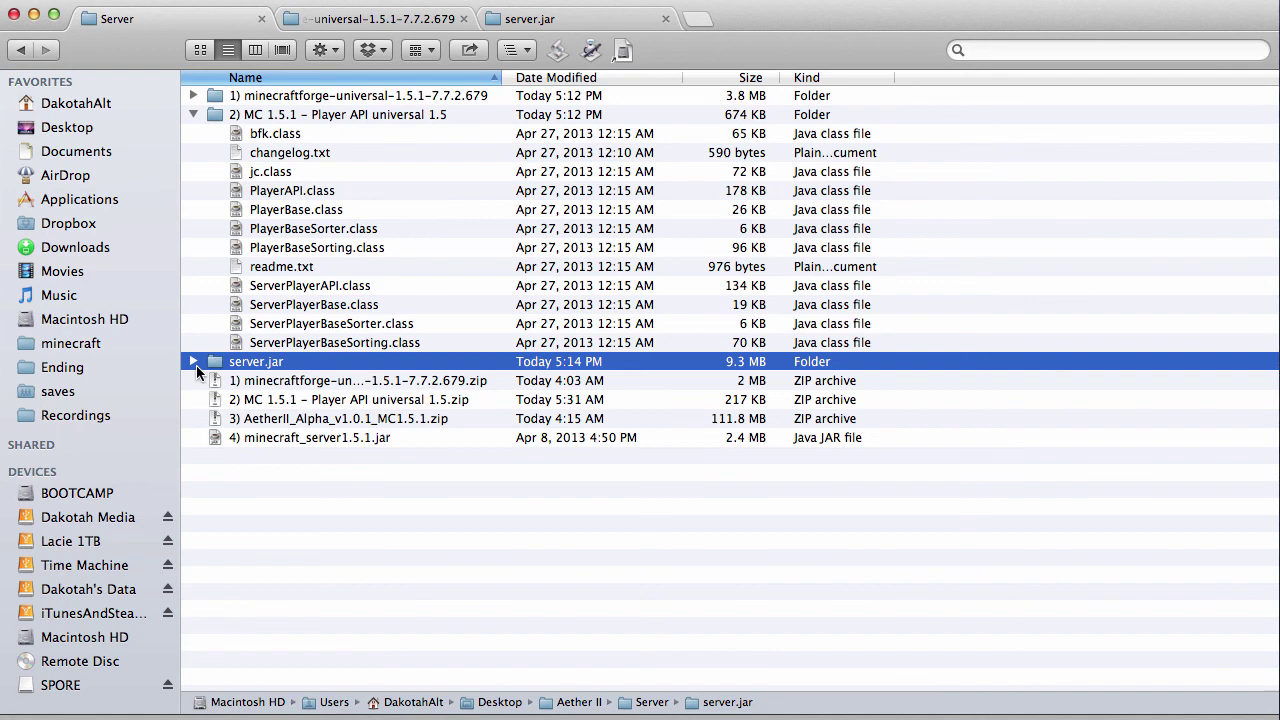
Open the server.jar folder to examine its merged class files.
{"action": "left_click", "coordinate": [193, 362]}
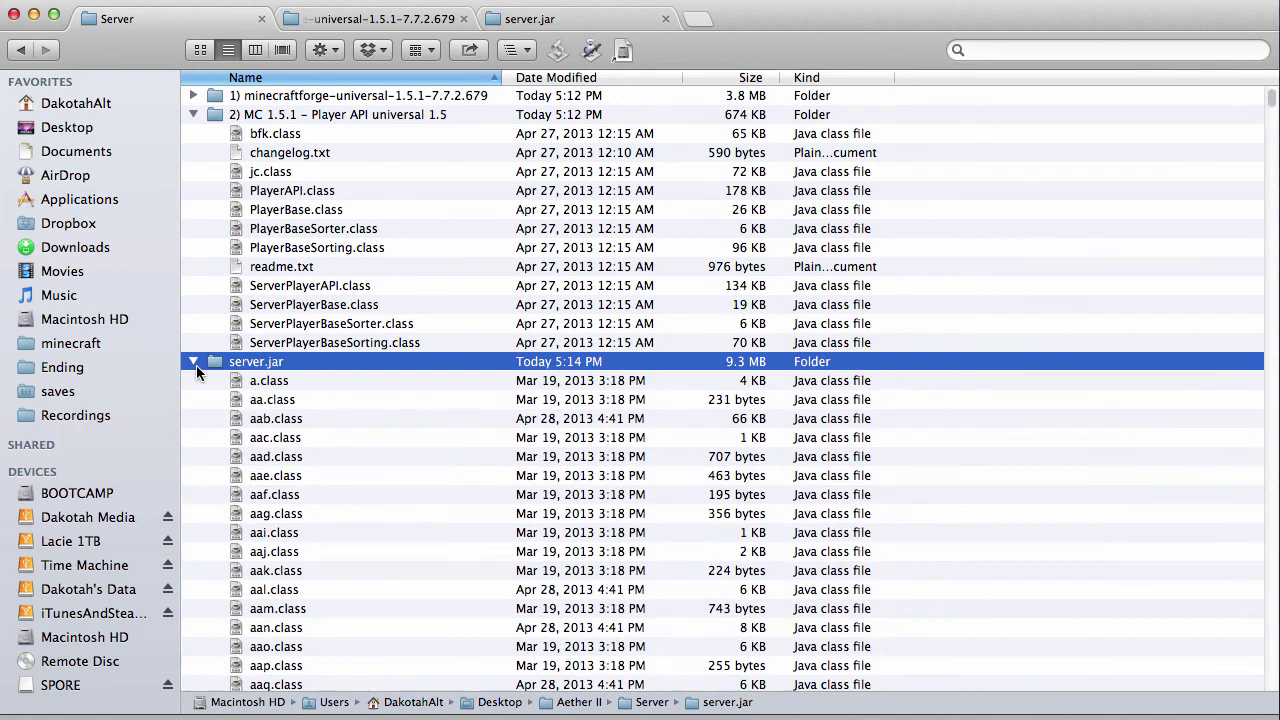
{"action": "left_click", "coordinate": [273, 388]}
{"action": "double_click", "coordinate": [270, 361]}
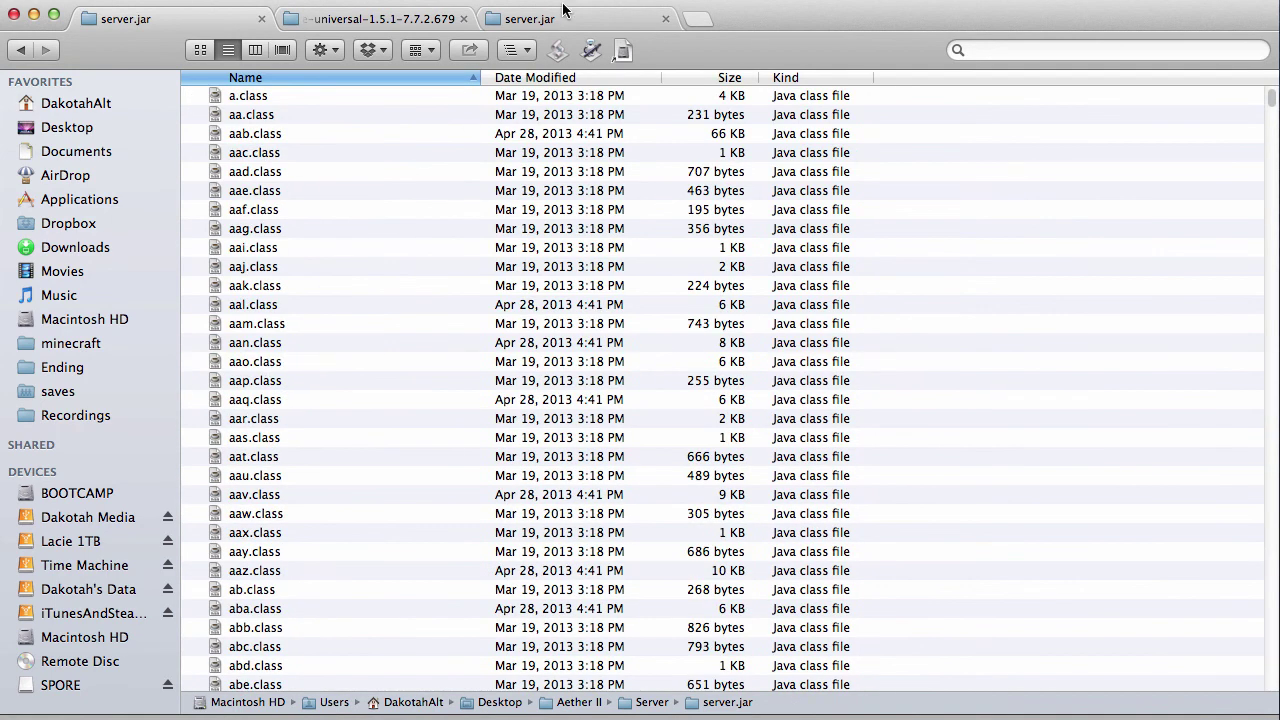
Compress all 1185 items in the server.jar folder into a single zip archive.
{"action": "left_click", "coordinate": [263, 213]}
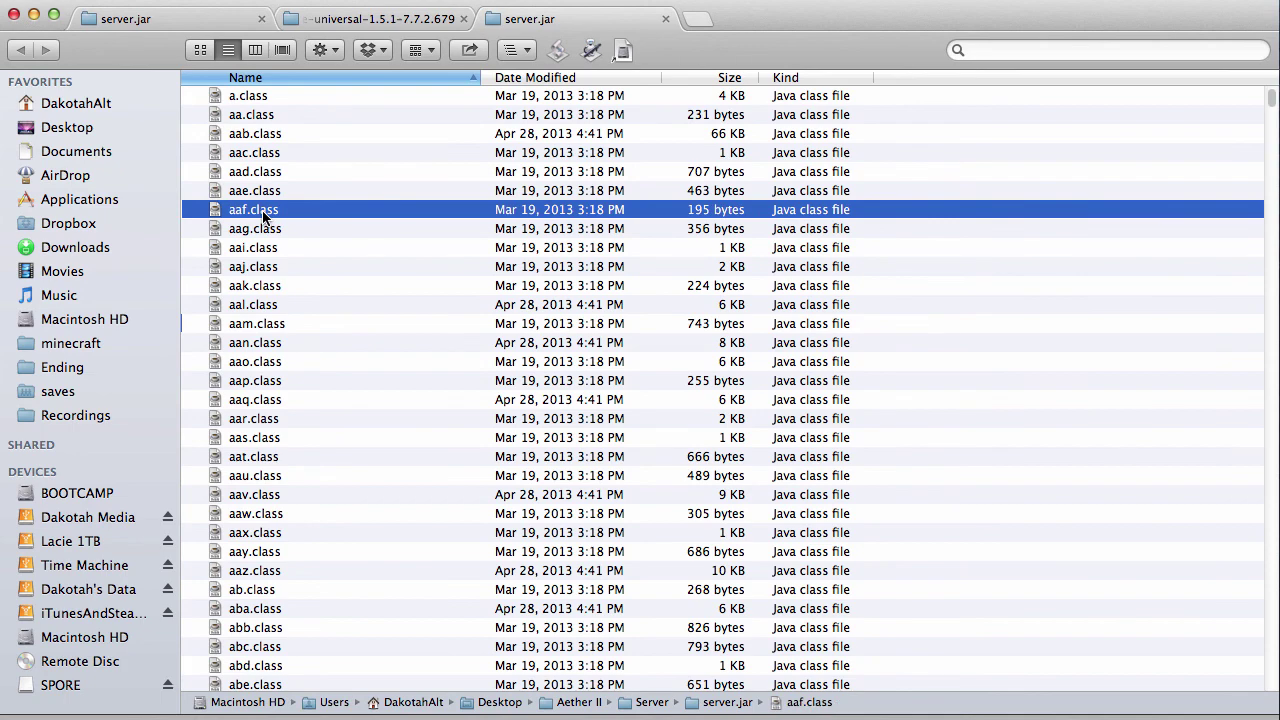
{"action": "key", "text": "super+a"}
{"action": "right_click", "coordinate": [306, 297]}
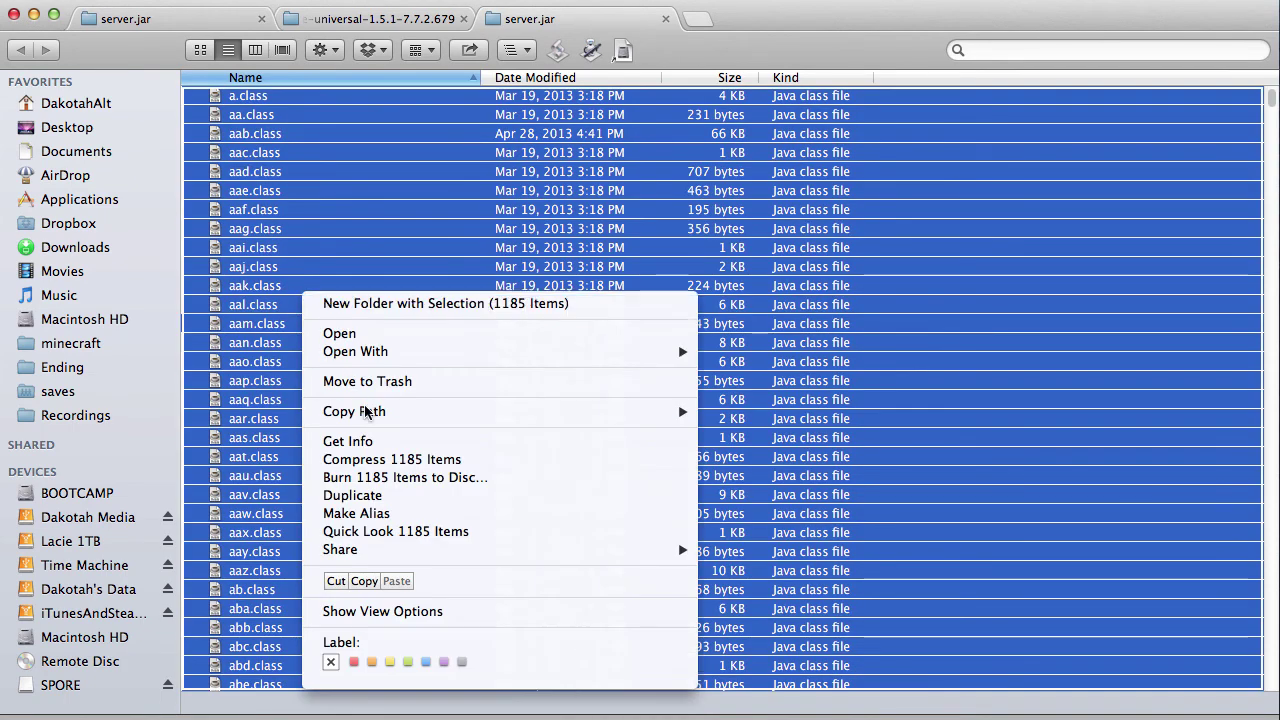
{"action": "left_click", "coordinate": [383, 460]}
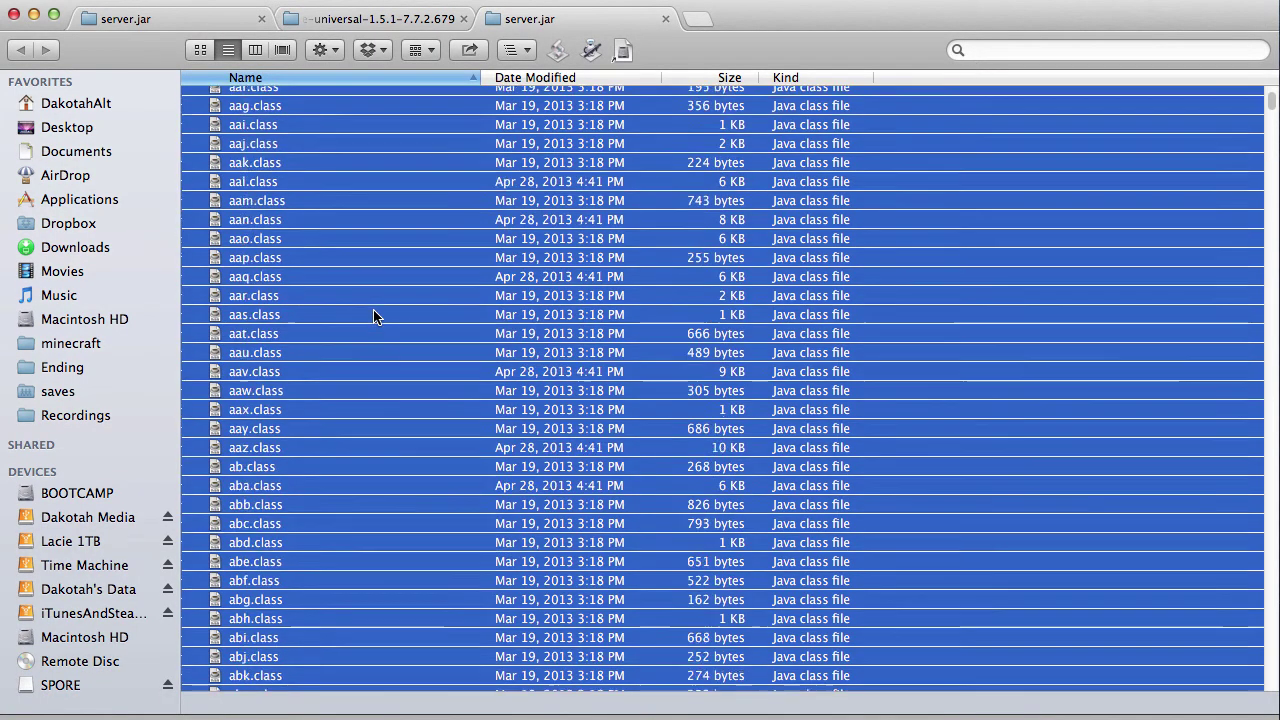
{"action": "left_click", "coordinate": [371, 229]}
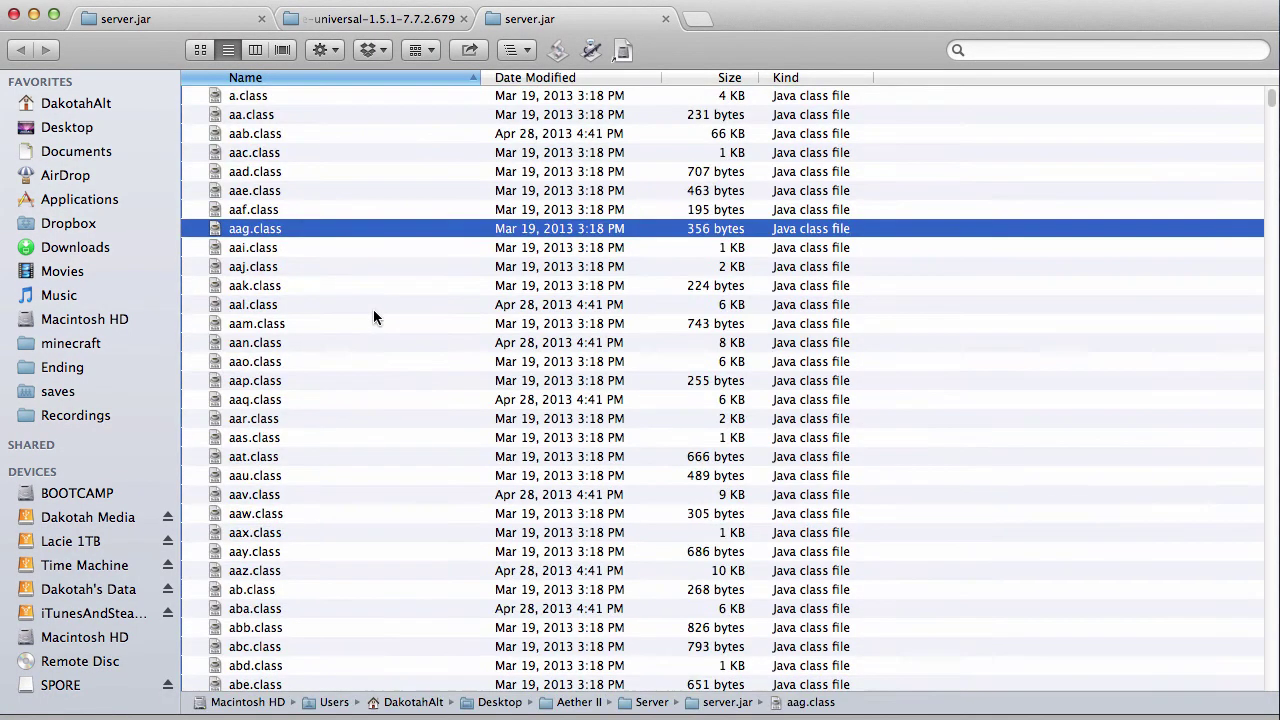
Sort the folder by newest modification date and rename Archive.zip as server.jar.
{"action": "left_click", "coordinate": [538, 80]}
{"action": "scroll", "coordinate": [590, 150], "scroll_direction": "up", "scroll_amount": 20}
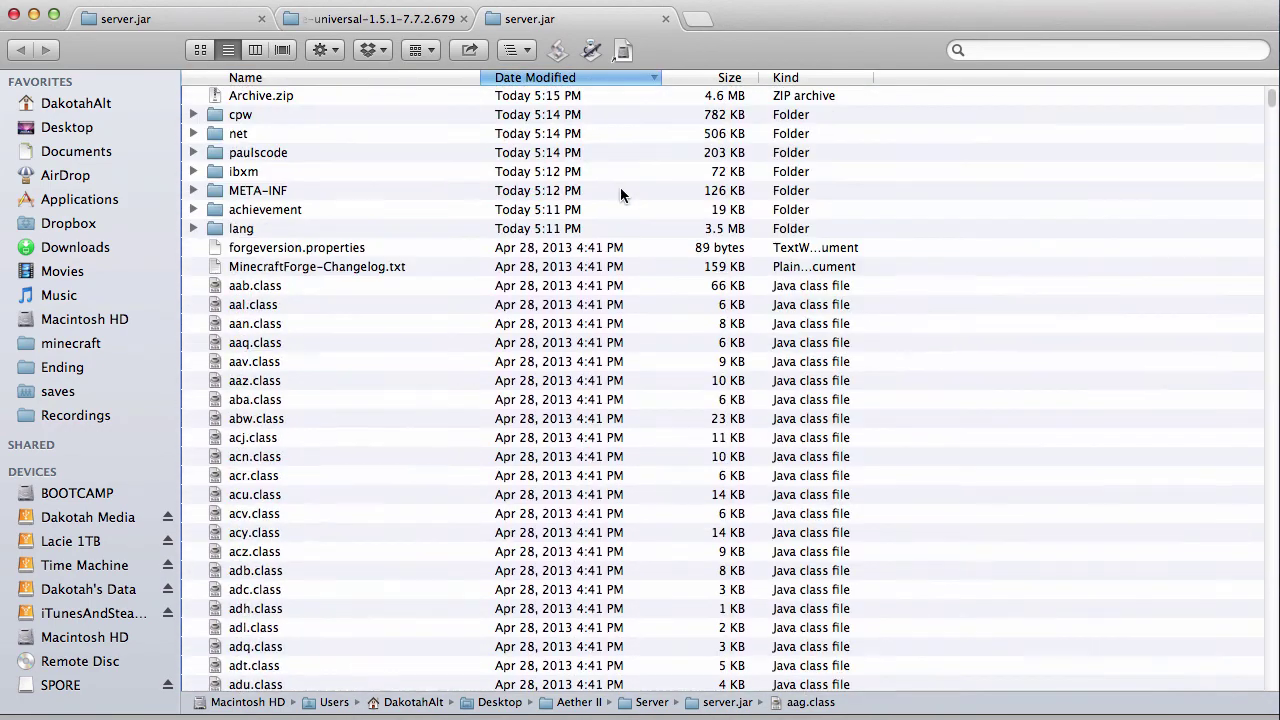
{"action": "left_click", "coordinate": [290, 95]}
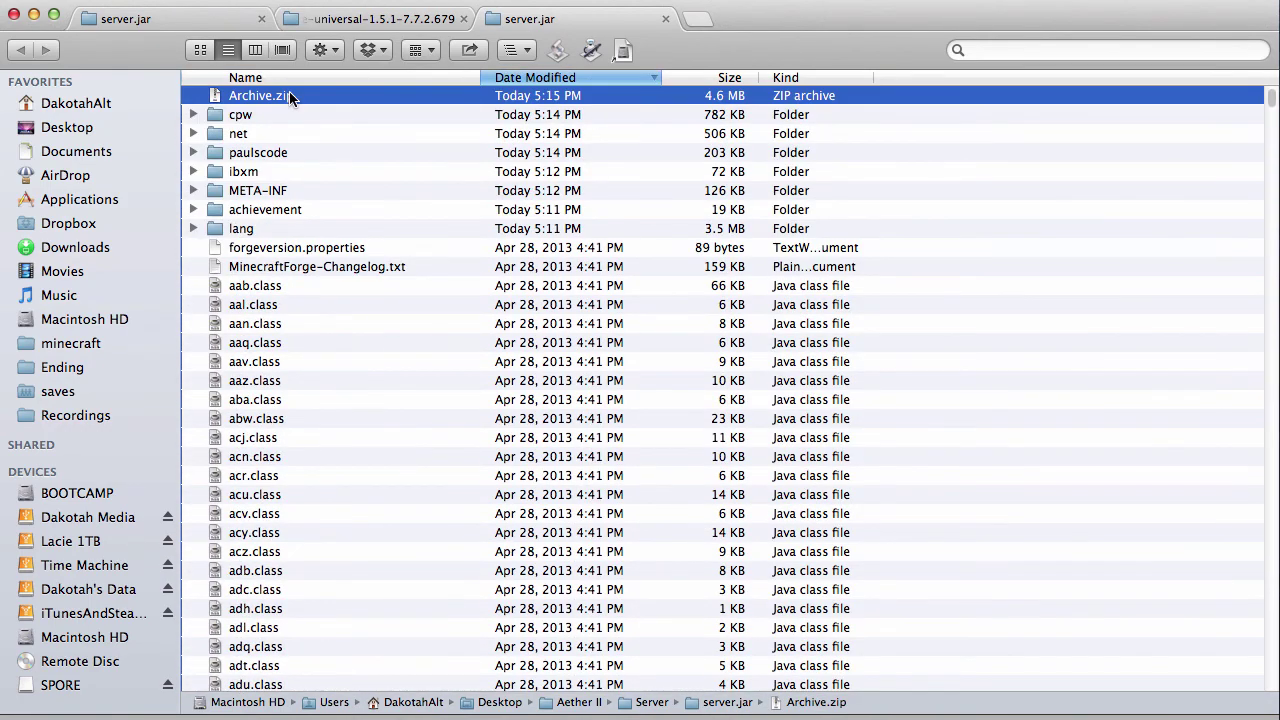
{"action": "left_click", "coordinate": [263, 95]}
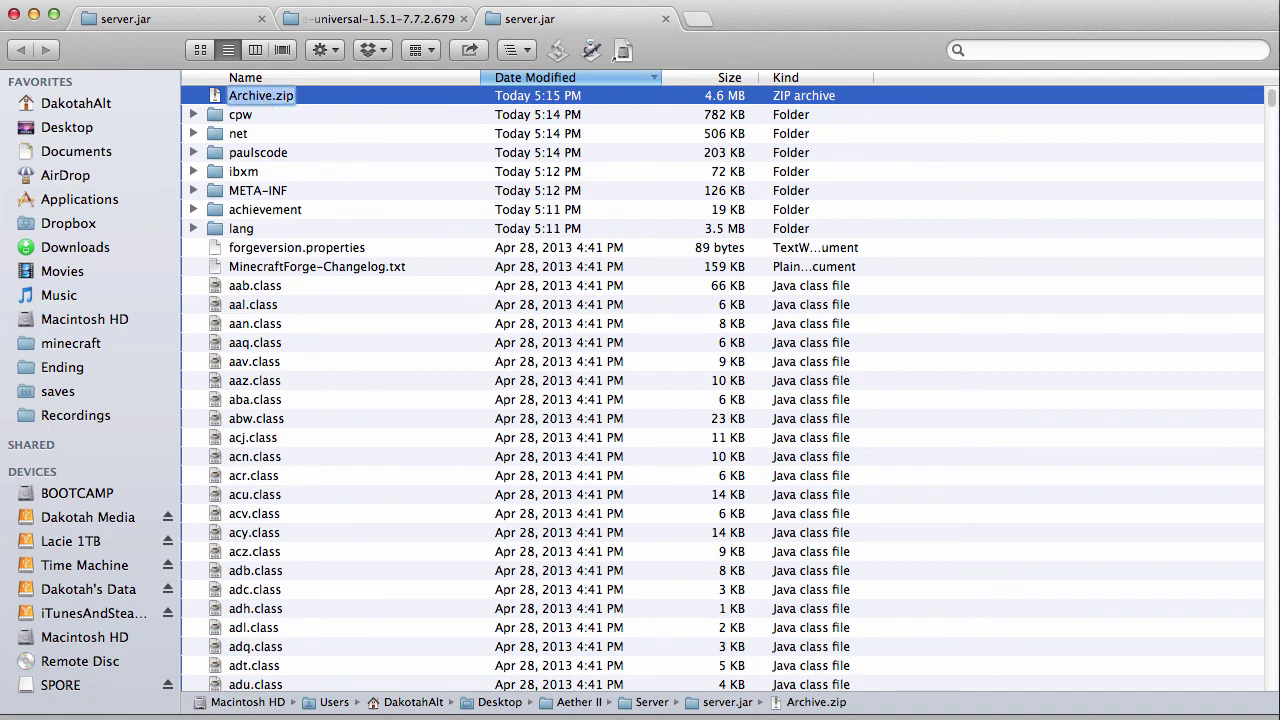
{"action": "type", "text": "server."}
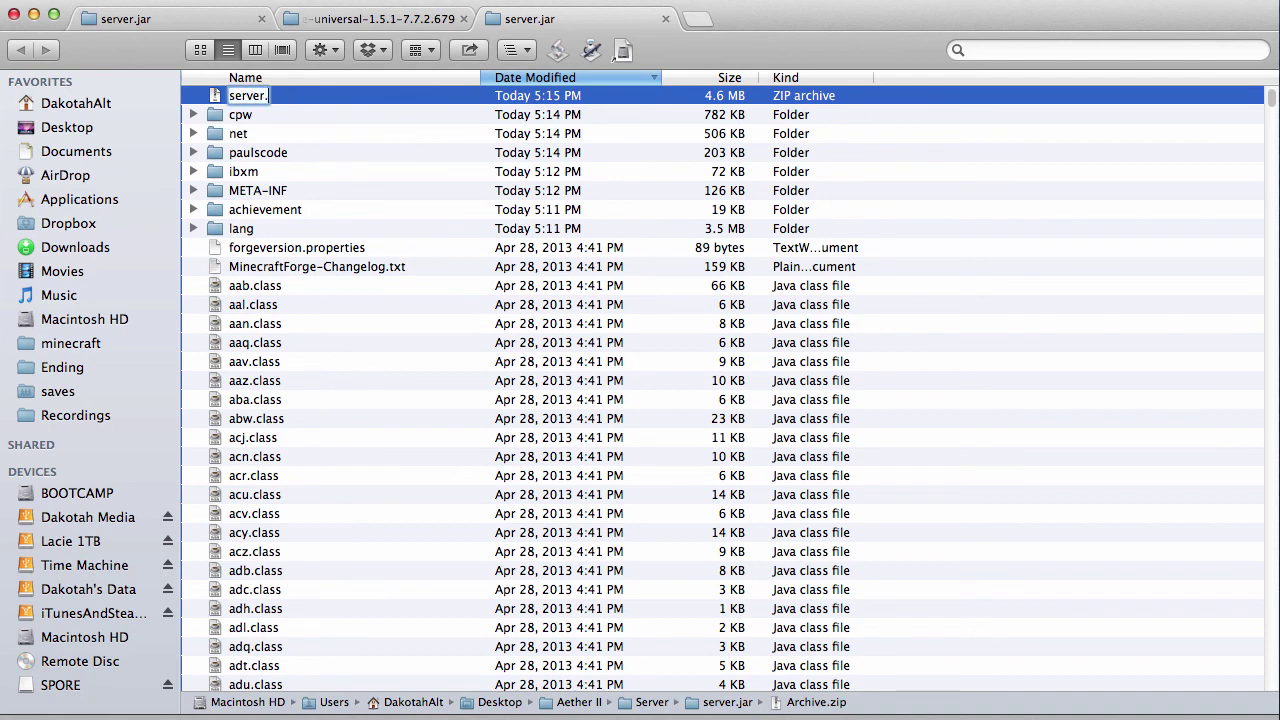
{"action": "type", "text": "jar"}
{"action": "key", "text": "Return"}
{"action": "left_click", "coordinate": [240, 116]}
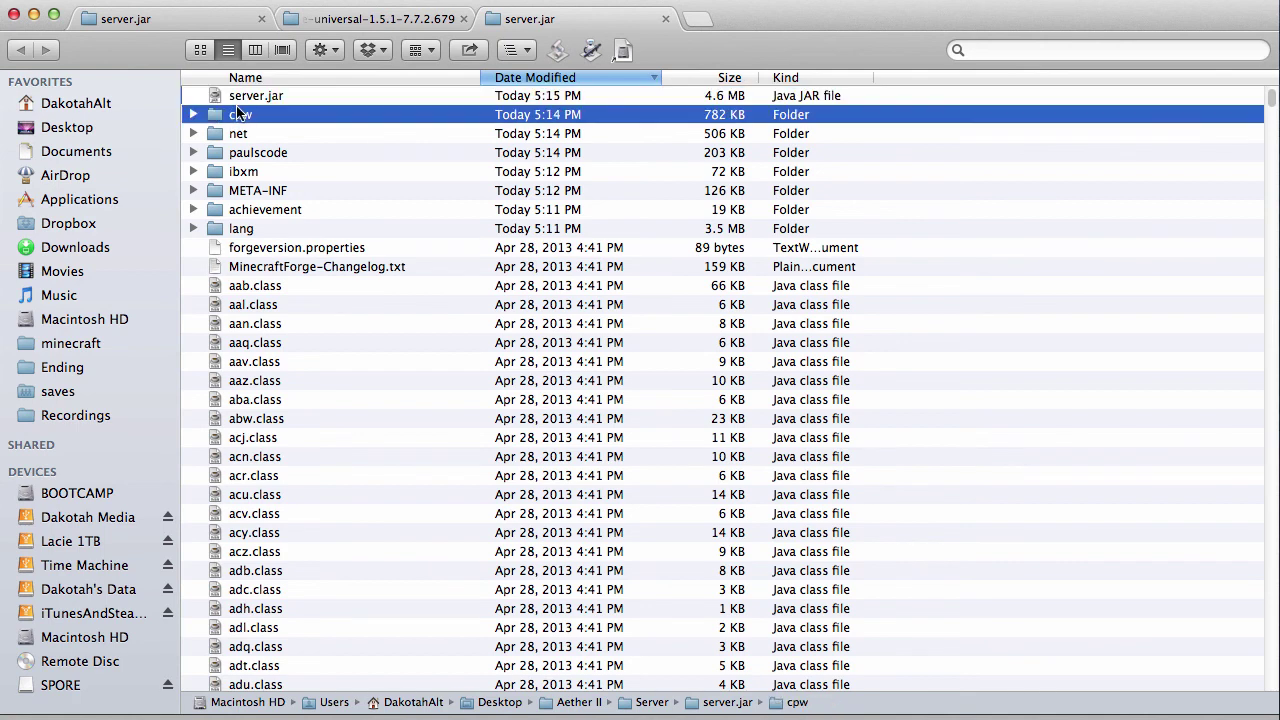
{"action": "left_click", "coordinate": [243, 100]}
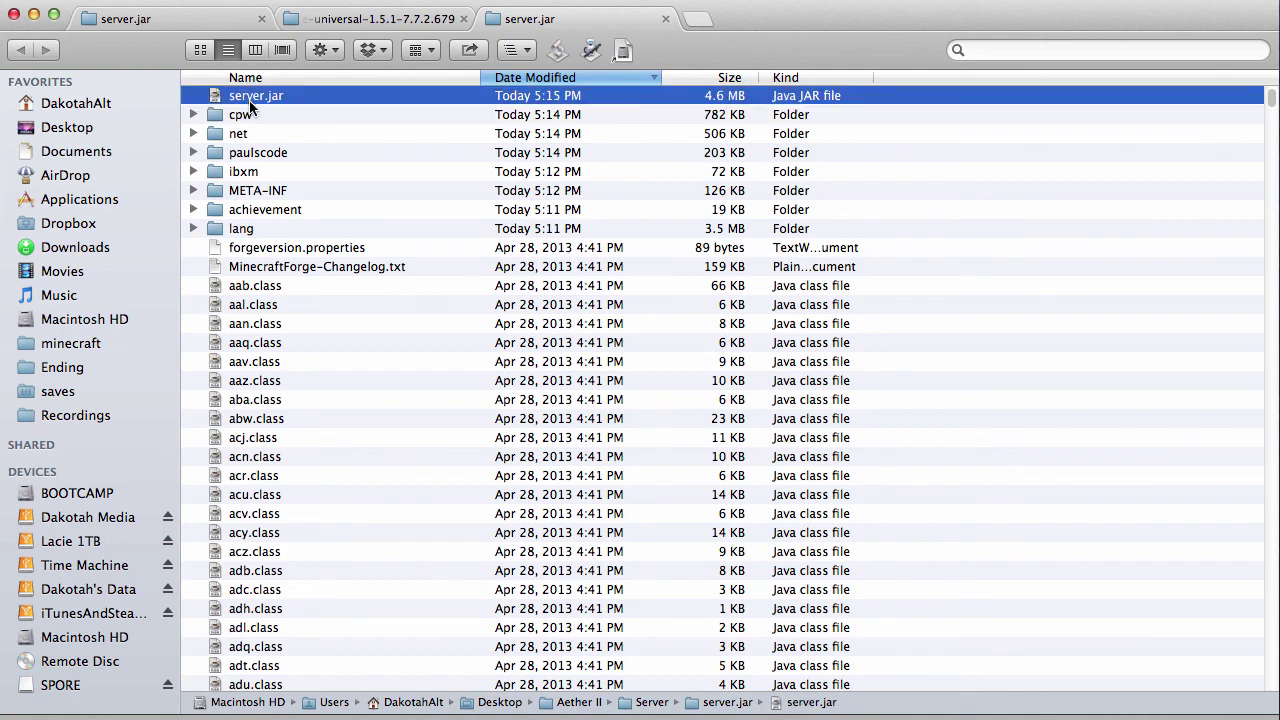
{"action": "left_click", "coordinate": [345, 18]}
{"action": "left_click", "coordinate": [530, 18]}
{"action": "left_click", "coordinate": [195, 22]}
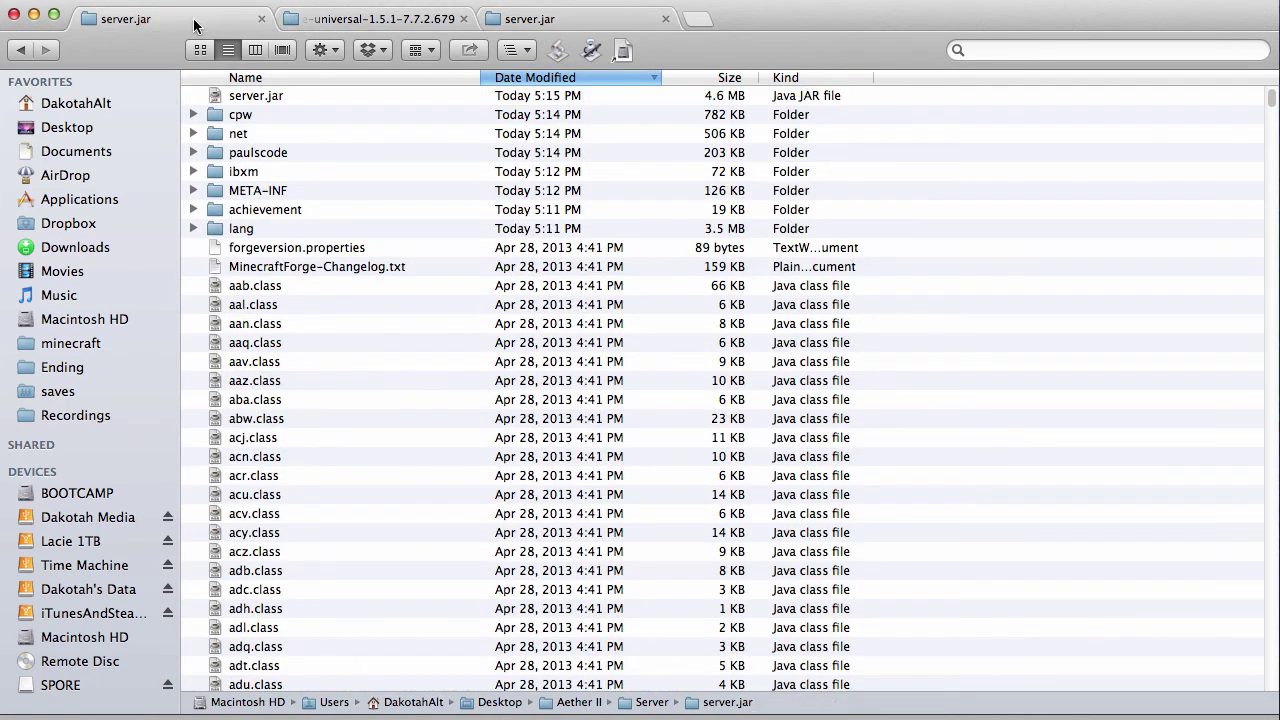
{"action": "left_click", "coordinate": [261, 98]}
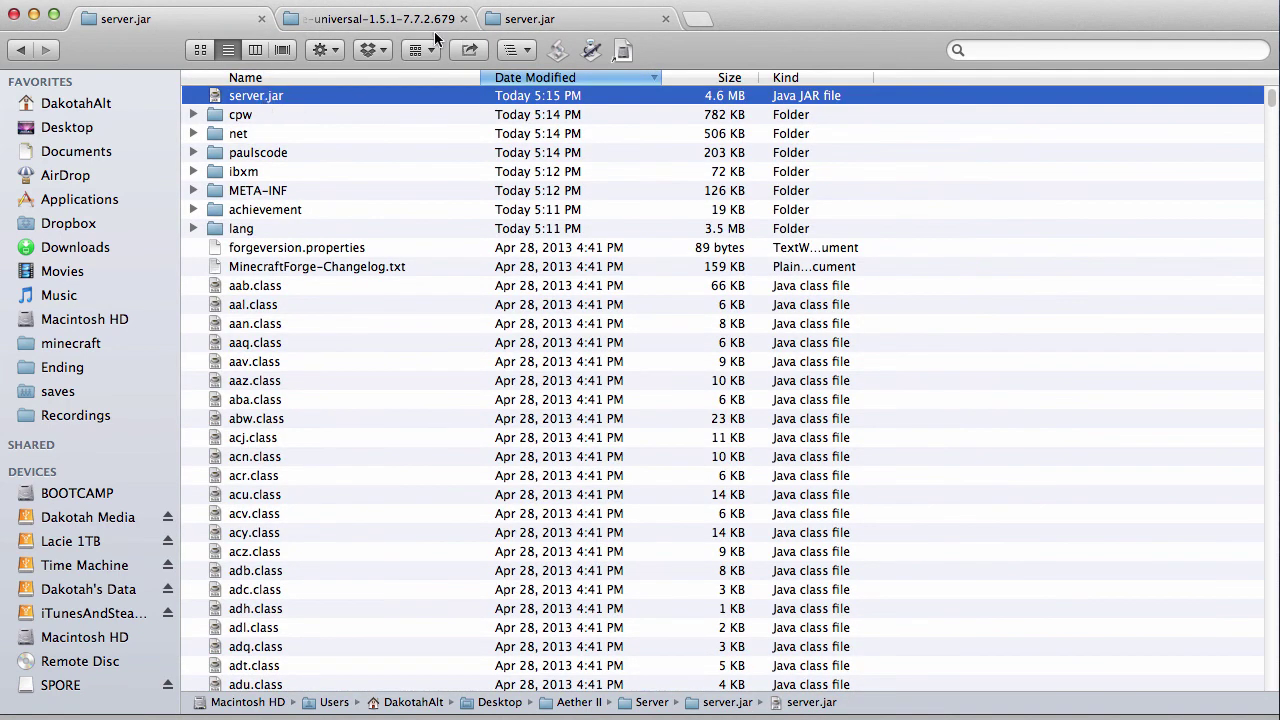
{"action": "left_click", "coordinate": [360, 18]}
{"action": "left_click", "coordinate": [551, 22]}
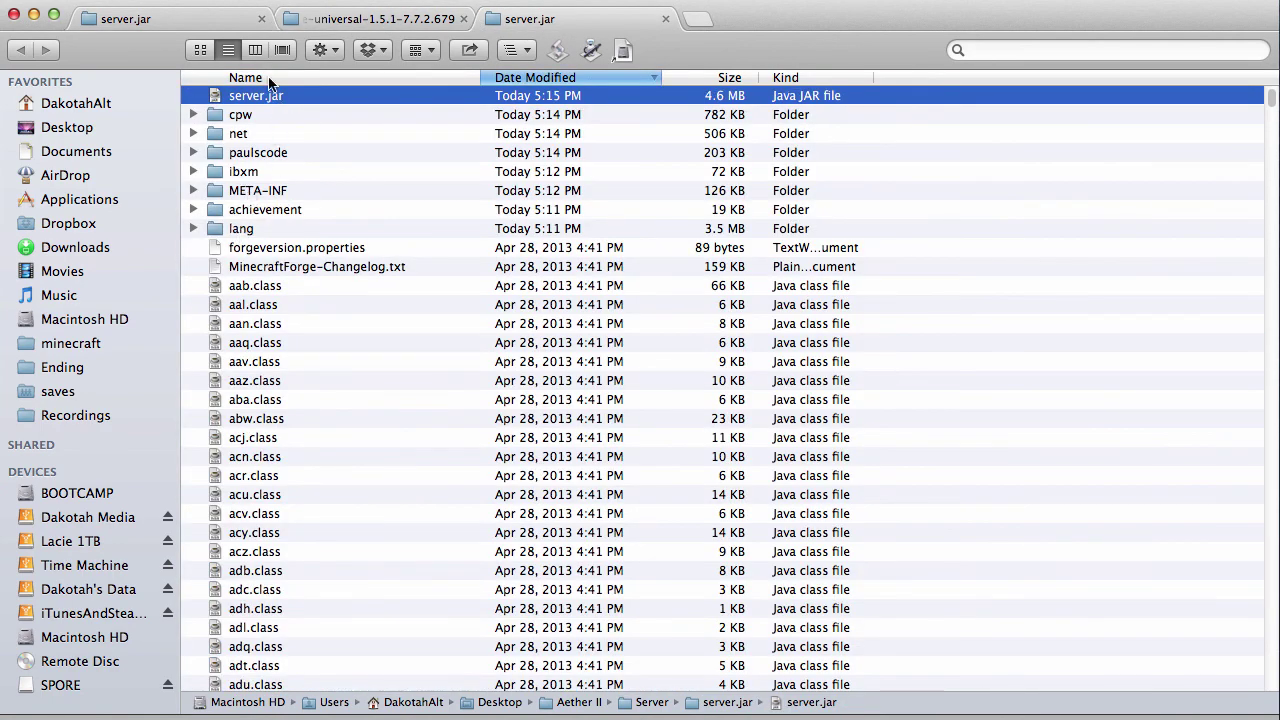
{"action": "left_click", "coordinate": [346, 22]}
Return to the Server folder and collapse its expanded Player API and server.jar subfolders.
{"action": "left_click", "coordinate": [120, 19]}
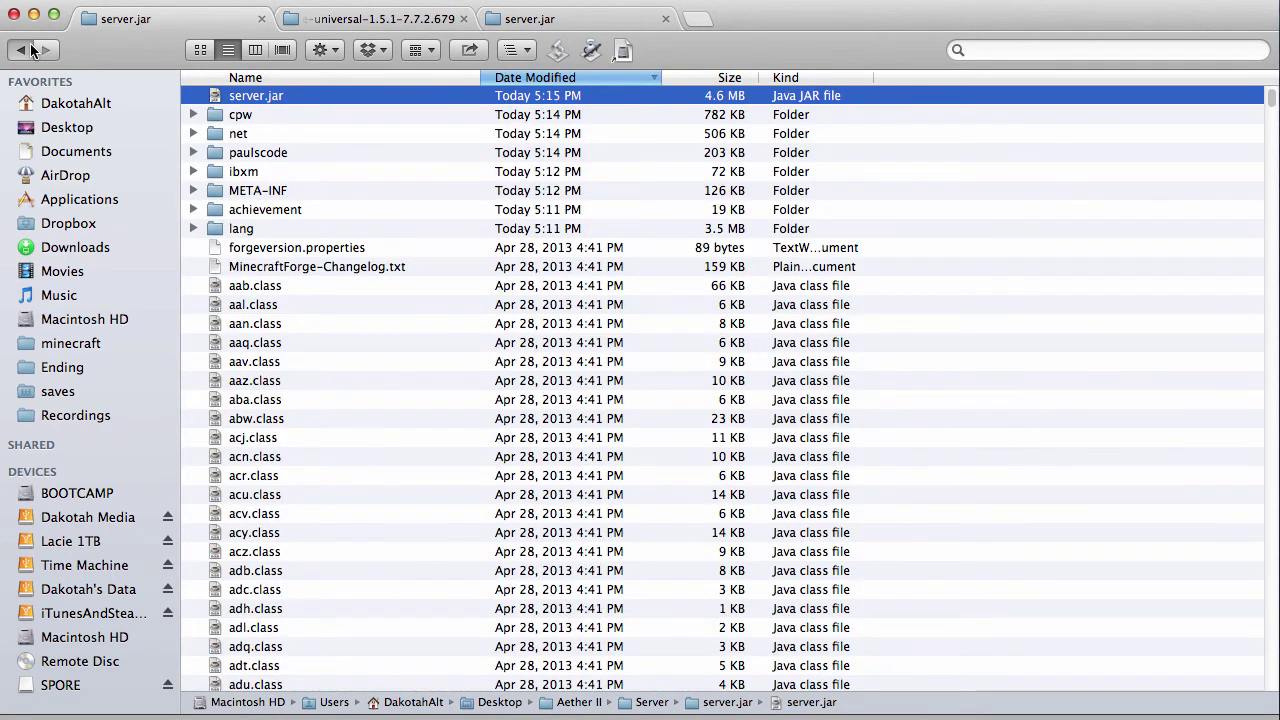
{"action": "left_click", "coordinate": [30, 50]}
{"action": "left_click", "coordinate": [193, 114]}
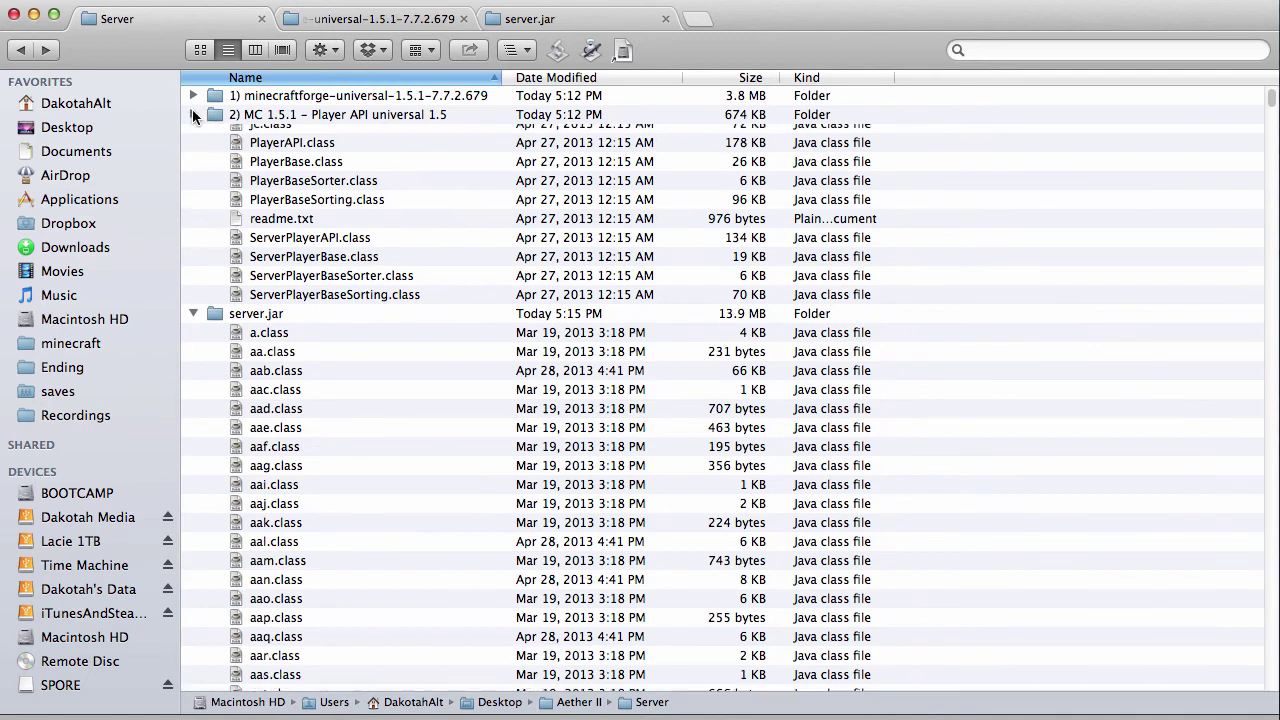
{"action": "left_click", "coordinate": [193, 133]}
{"action": "left_click", "coordinate": [272, 134]}
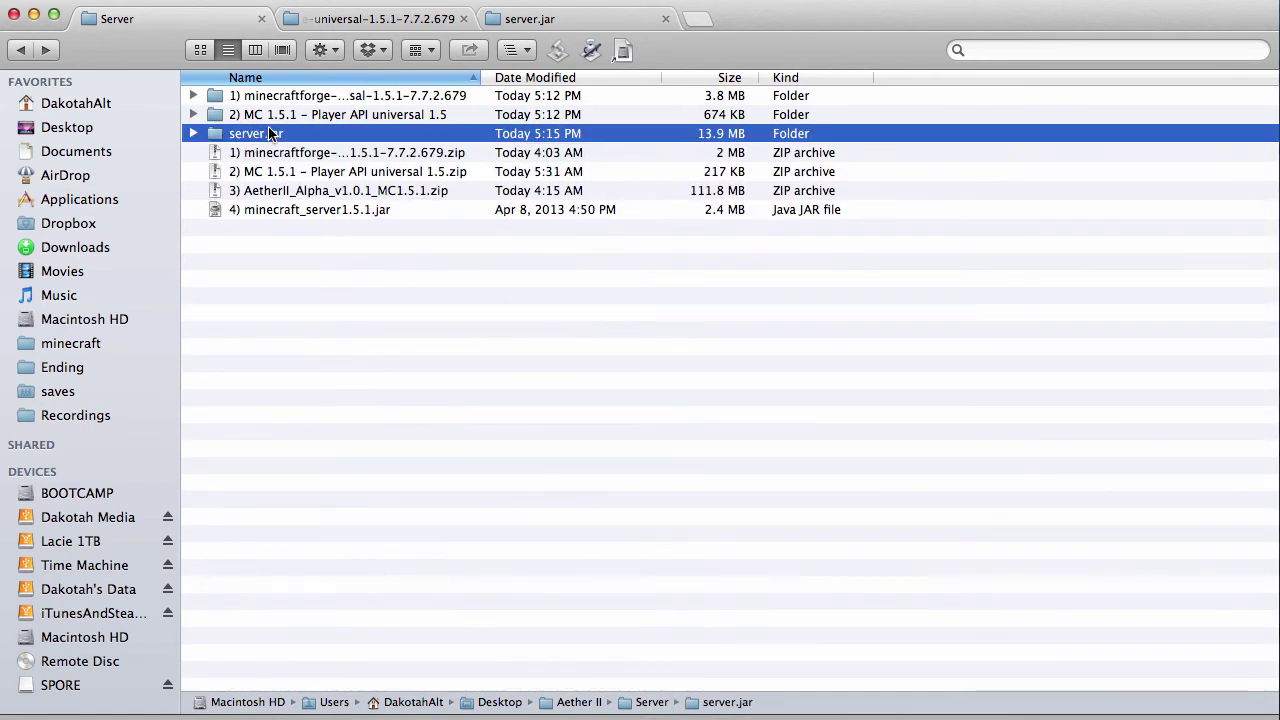
{"action": "left_click", "coordinate": [273, 210]}
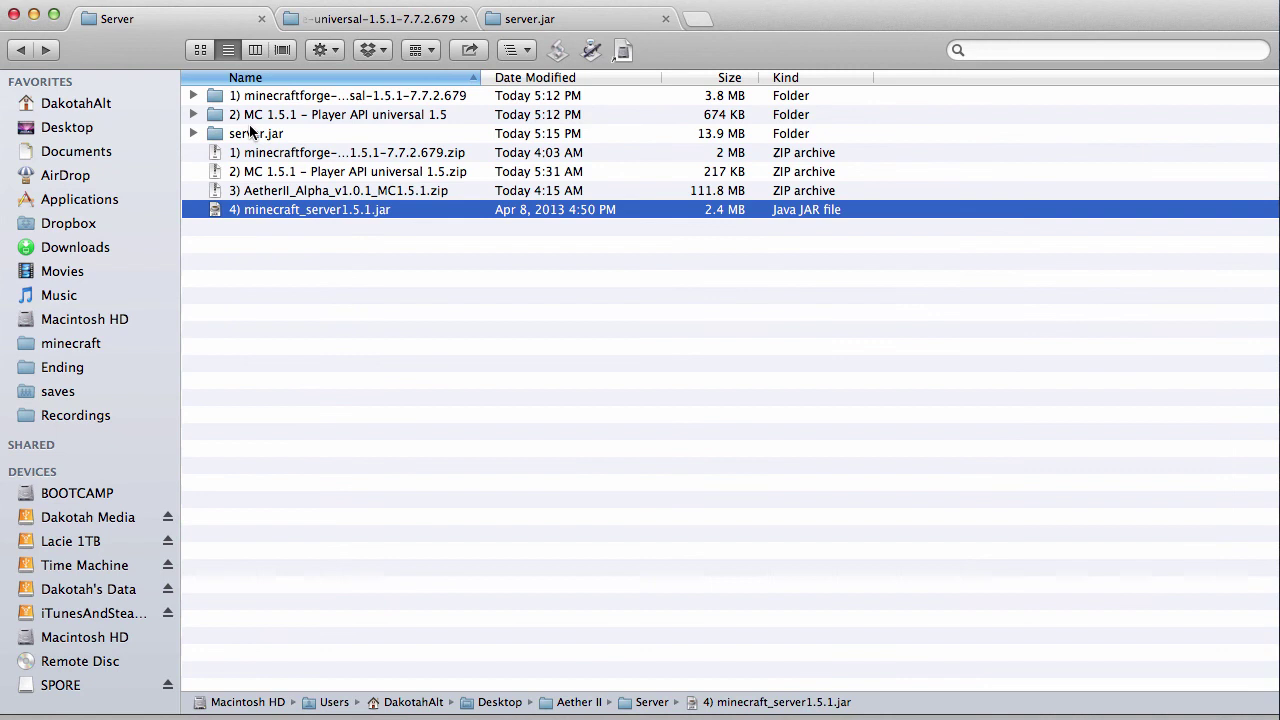
Rename the server.jar folder as ServerFiles, without the .jar extension.
{"action": "left_click", "coordinate": [252, 134]}
{"action": "left_click", "coordinate": [252, 134]}
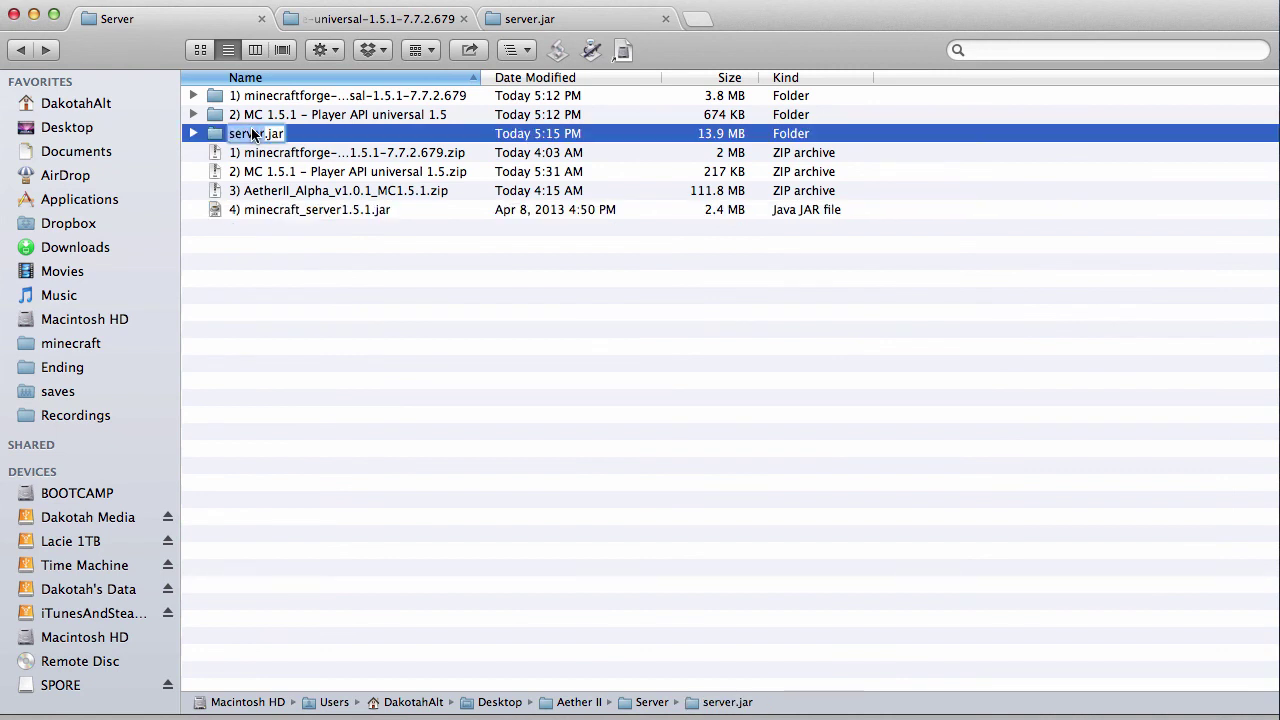
{"action": "type", "text": "ServerFiles"}
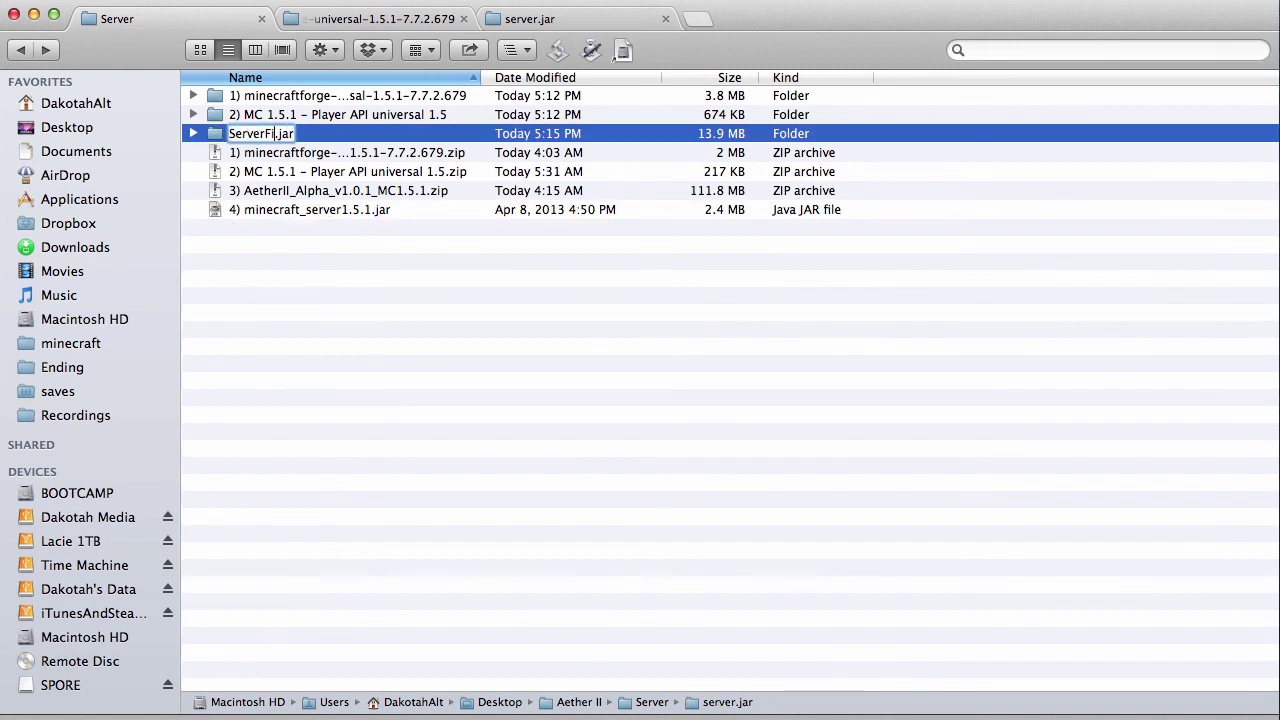
{"action": "left_click", "coordinate": [309, 133]}
{"action": "key", "text": "BackSpace"}
{"action": "key", "text": "BackSpace"}
{"action": "key", "text": "BackSpace"}
{"action": "key", "text": "BackSpace"}
{"action": "key", "text": "Return"}
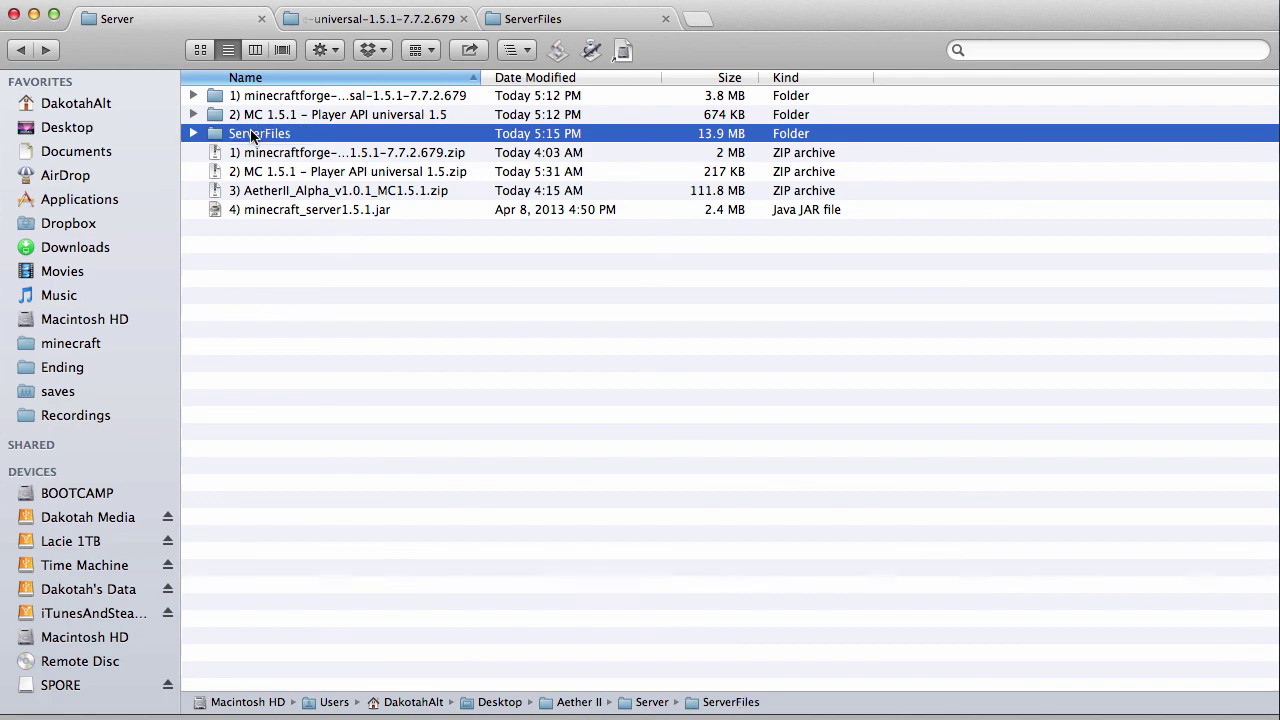
Move the server.jar file out of the ServerFiles folder into the Server folder.
{"action": "left_click", "coordinate": [518, 26]}
{"action": "left_click", "coordinate": [278, 112]}
{"action": "left_click", "coordinate": [276, 97]}
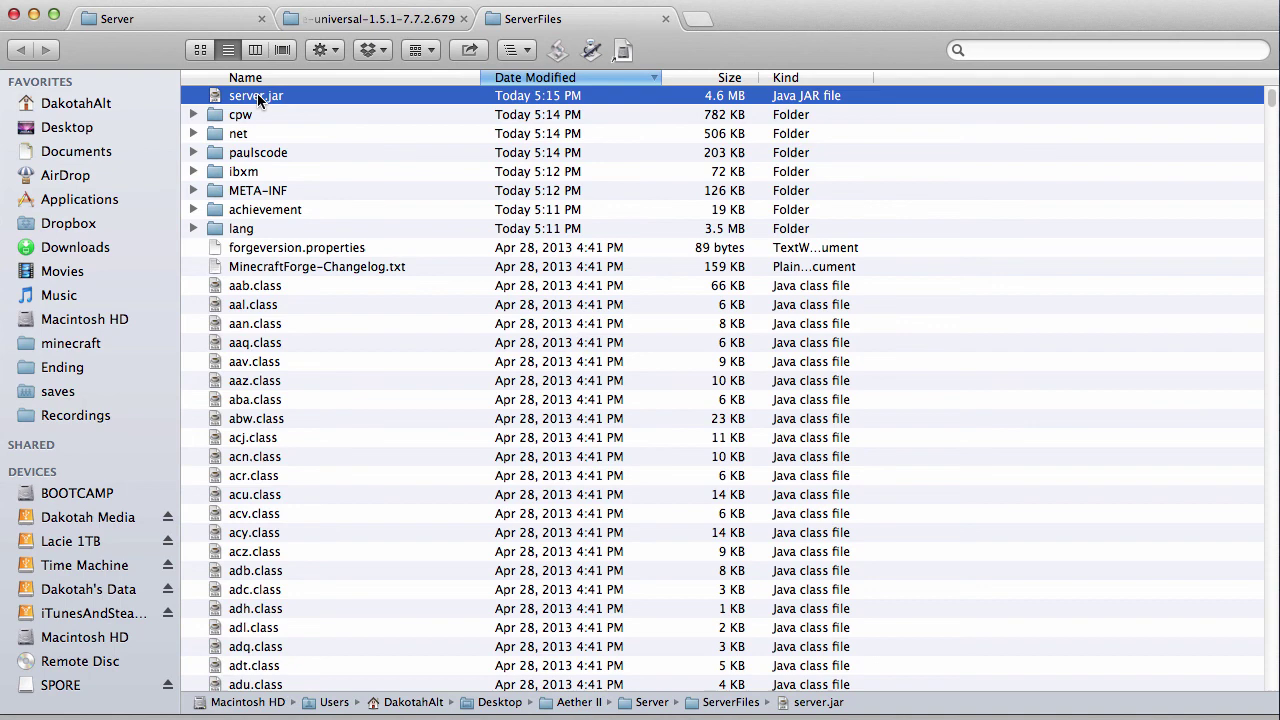
{"action": "left_click_drag", "start_coordinate": [257, 93], "coordinate": [169, 27]}
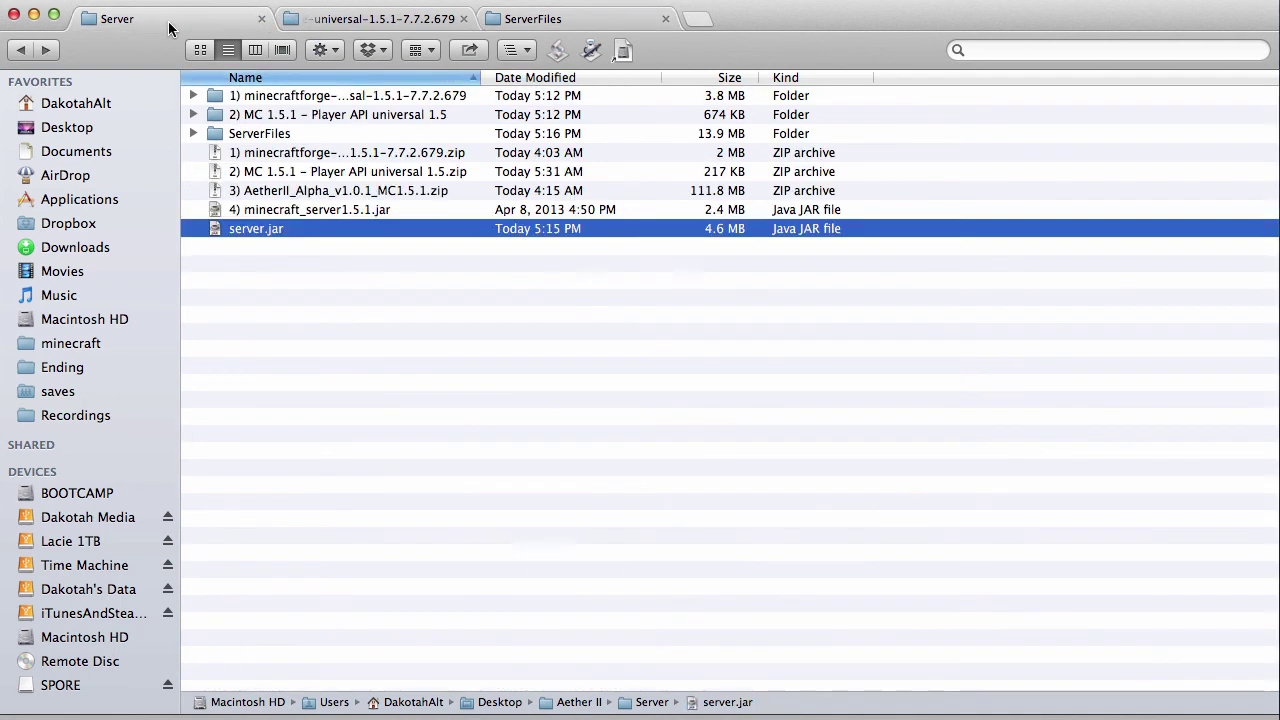
{"action": "left_click", "coordinate": [295, 291]}
{"action": "left_click", "coordinate": [261, 228]}
{"action": "left_click", "coordinate": [373, 312]}
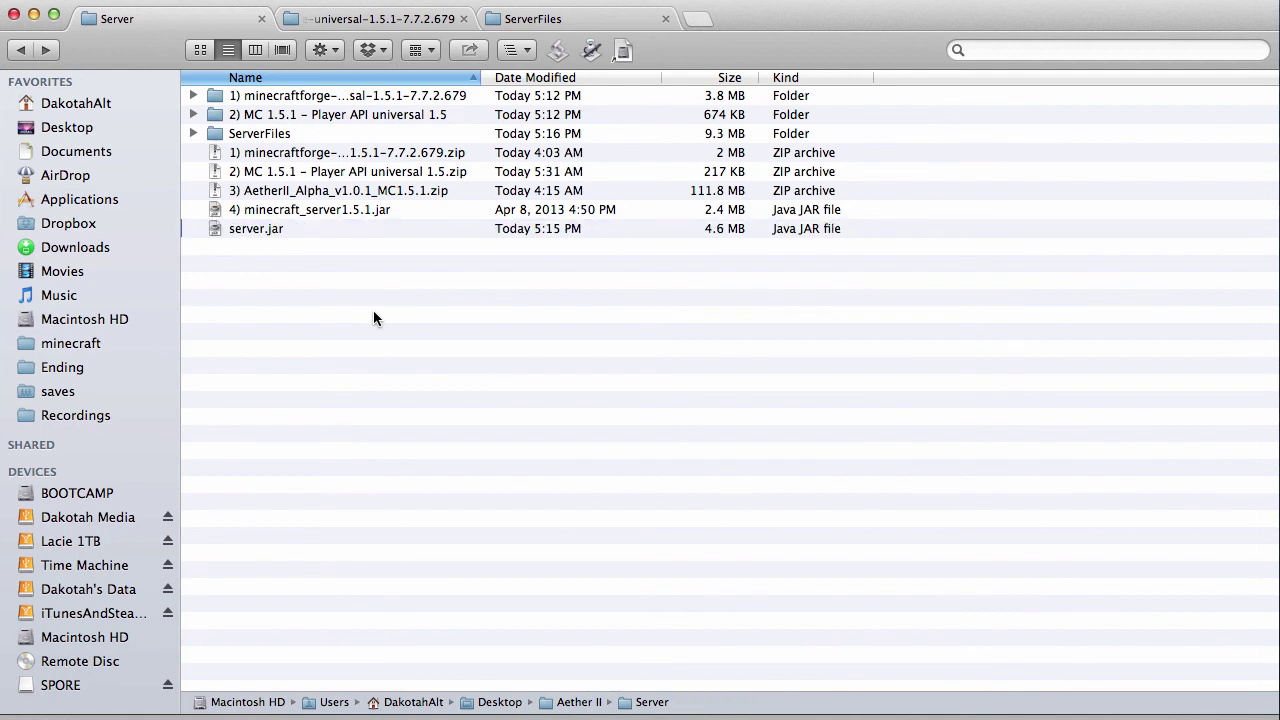
{"action": "left_click", "coordinate": [277, 226]}
{"action": "left_click", "coordinate": [276, 214]}
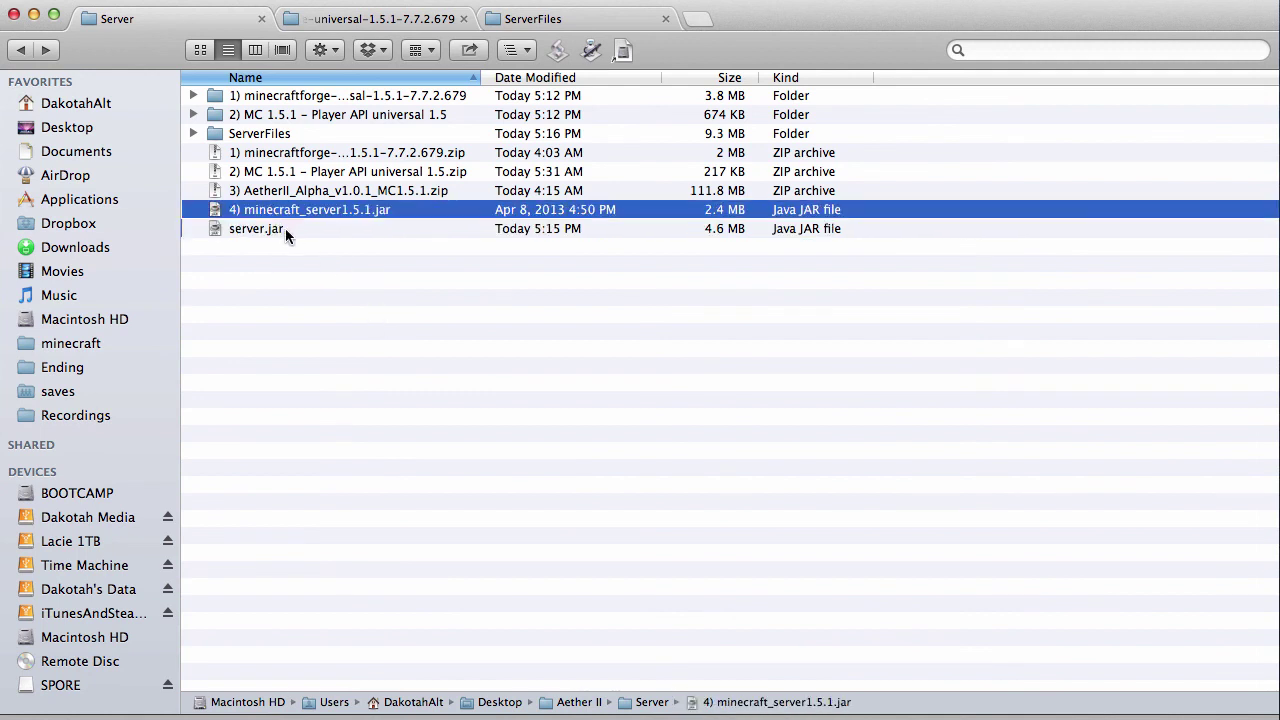
{"action": "left_click", "coordinate": [285, 228]}
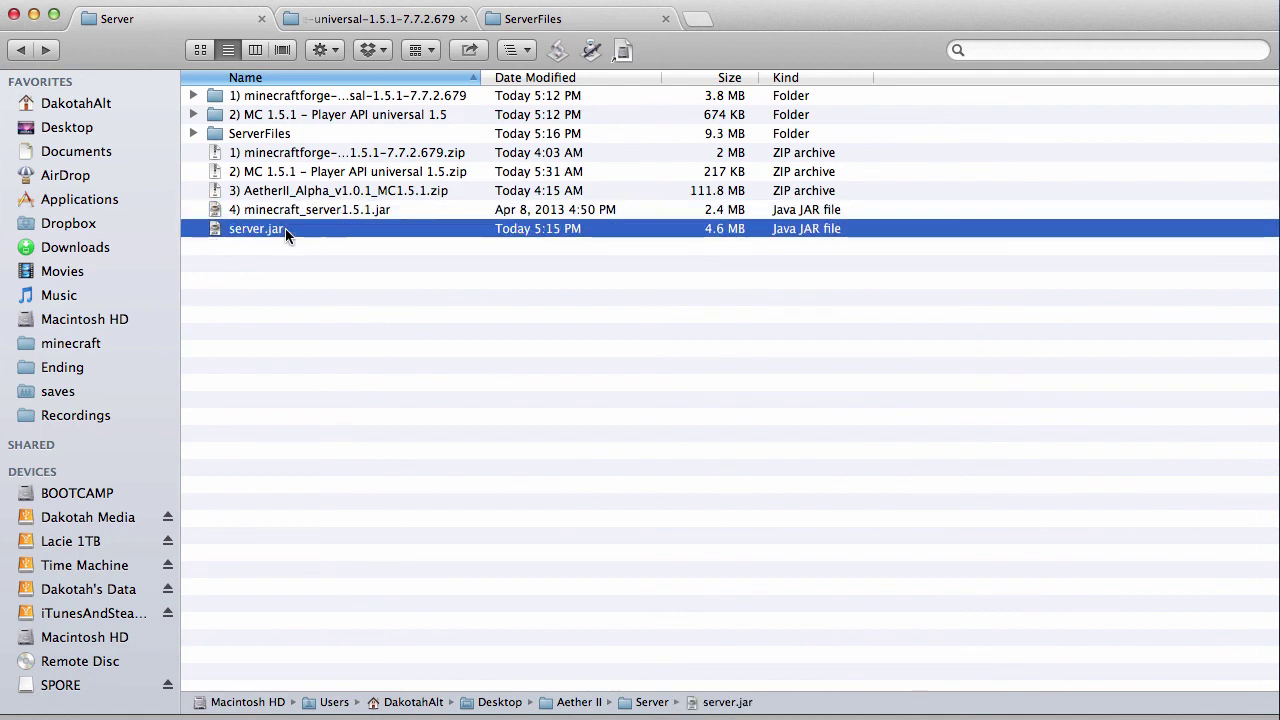
{"action": "left_click", "coordinate": [282, 347]}
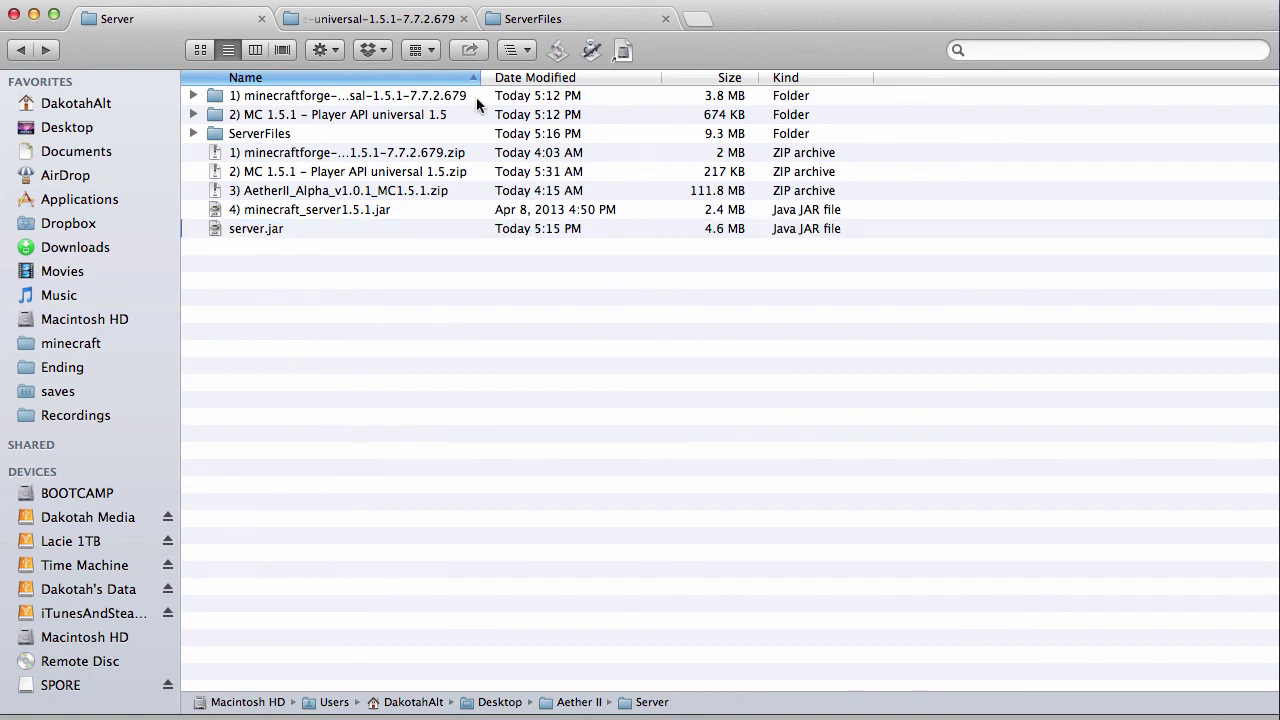
{"action": "left_click", "coordinate": [270, 231]}
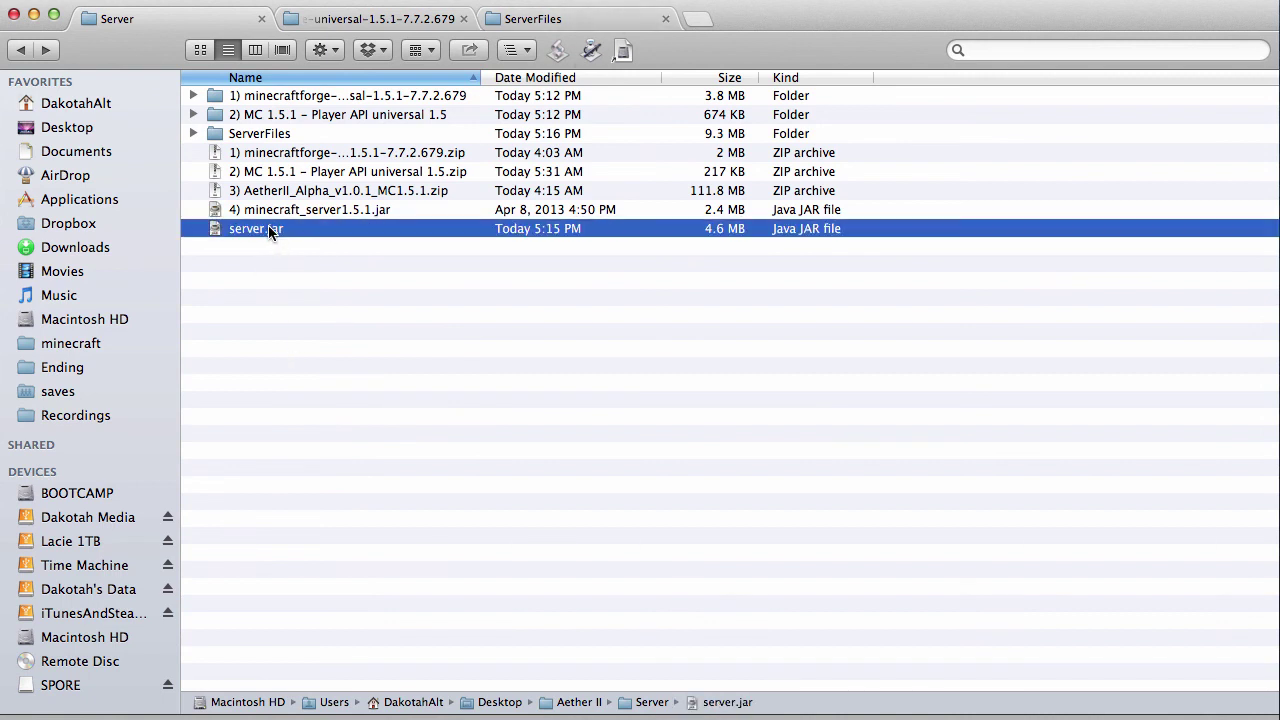
{"action": "left_click", "coordinate": [308, 267]}
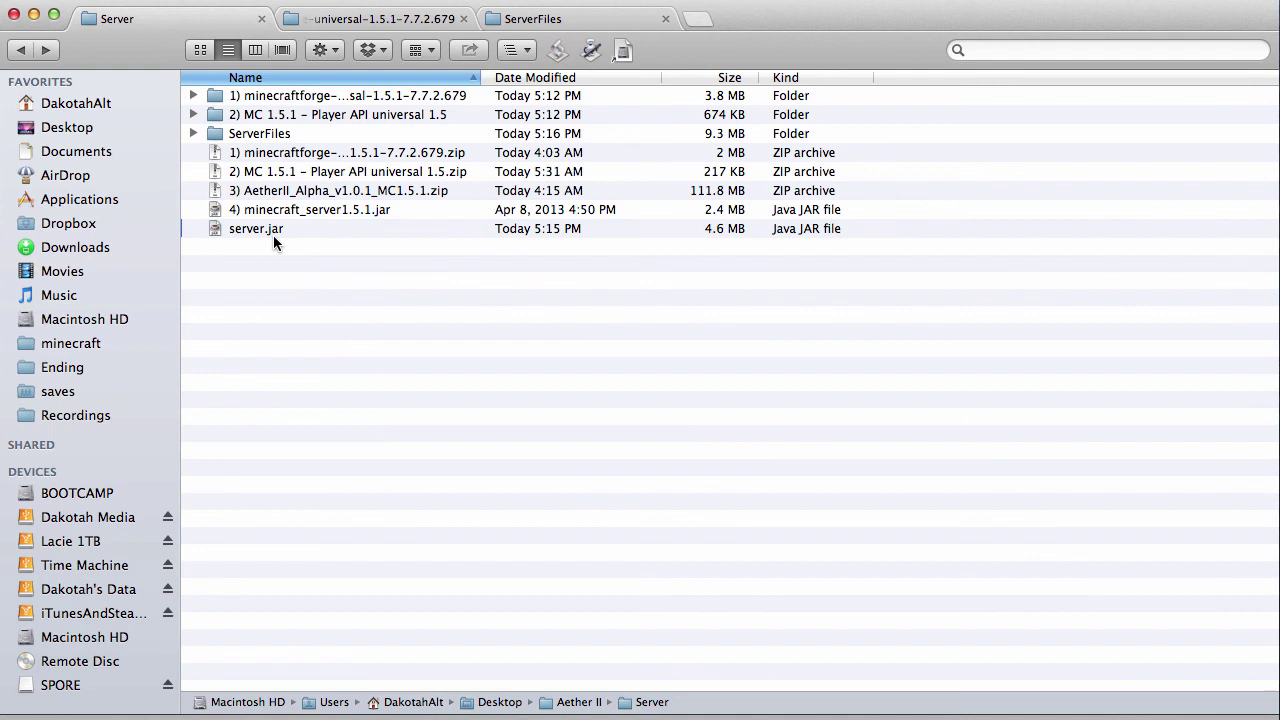
{"action": "left_click", "coordinate": [271, 232]}
{"action": "left_click", "coordinate": [279, 246]}
{"action": "left_click", "coordinate": [269, 231]}
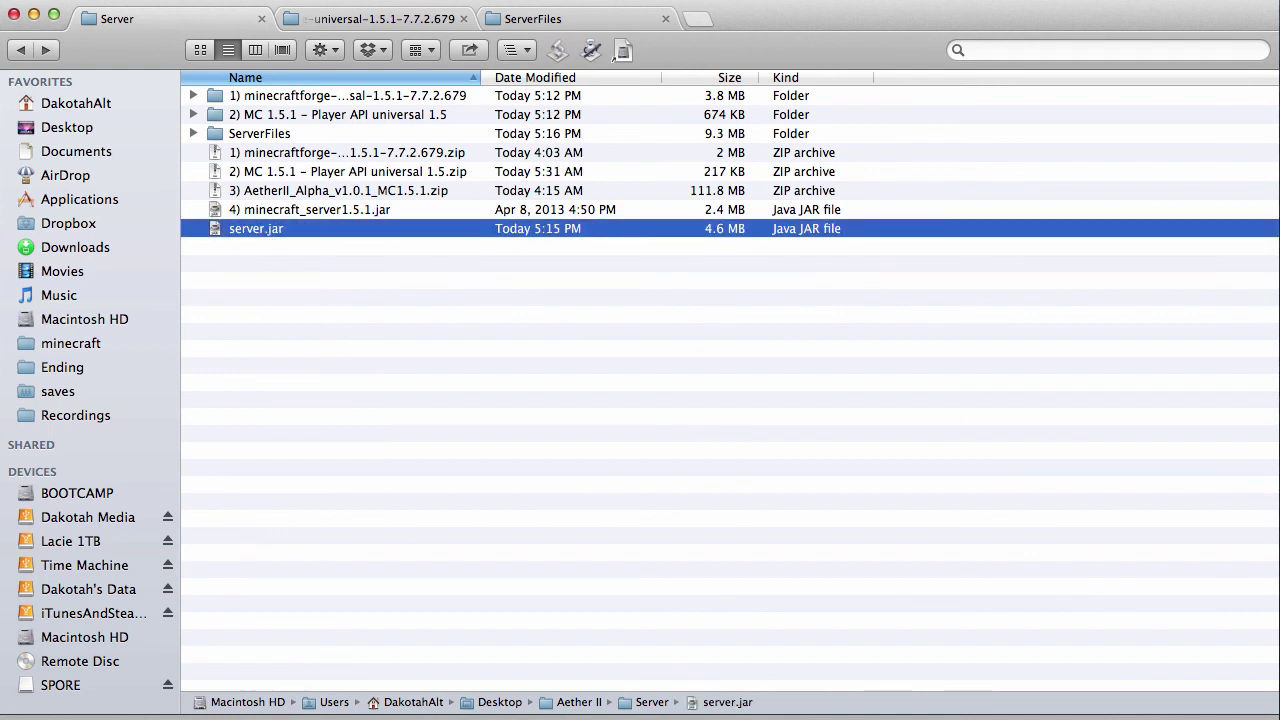
Switch to Terminal, start a cd command at the prompt, and return to Finder.
{"action": "key", "text": "super+Tab"}
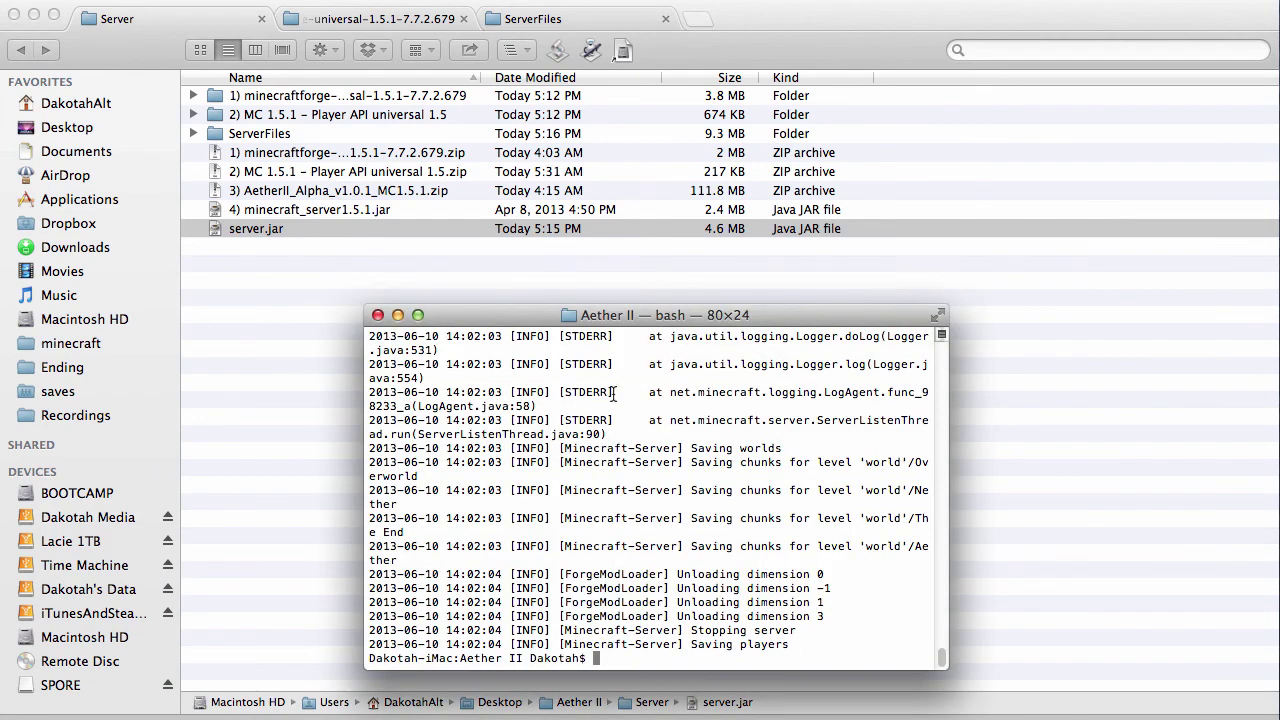
{"action": "type", "text": "cd"}
{"action": "key", "text": "super+Tab"}
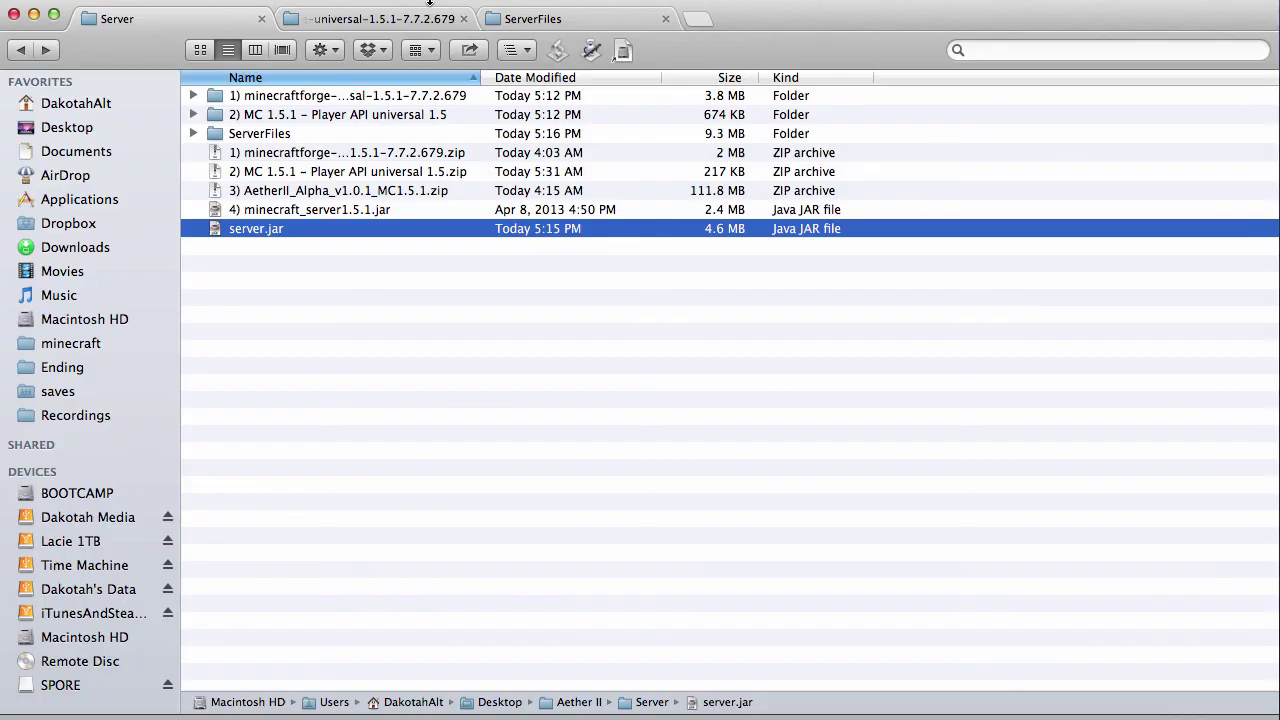
Arrange the windows side by side, with Finder on the right half of the screen and Terminal on the left half.
{"action": "key", "text": "ctrl+alt+super+Right"}
{"action": "left_click", "coordinate": [519, 327]}
{"action": "key", "text": "ctrl+alt+super+Left"}
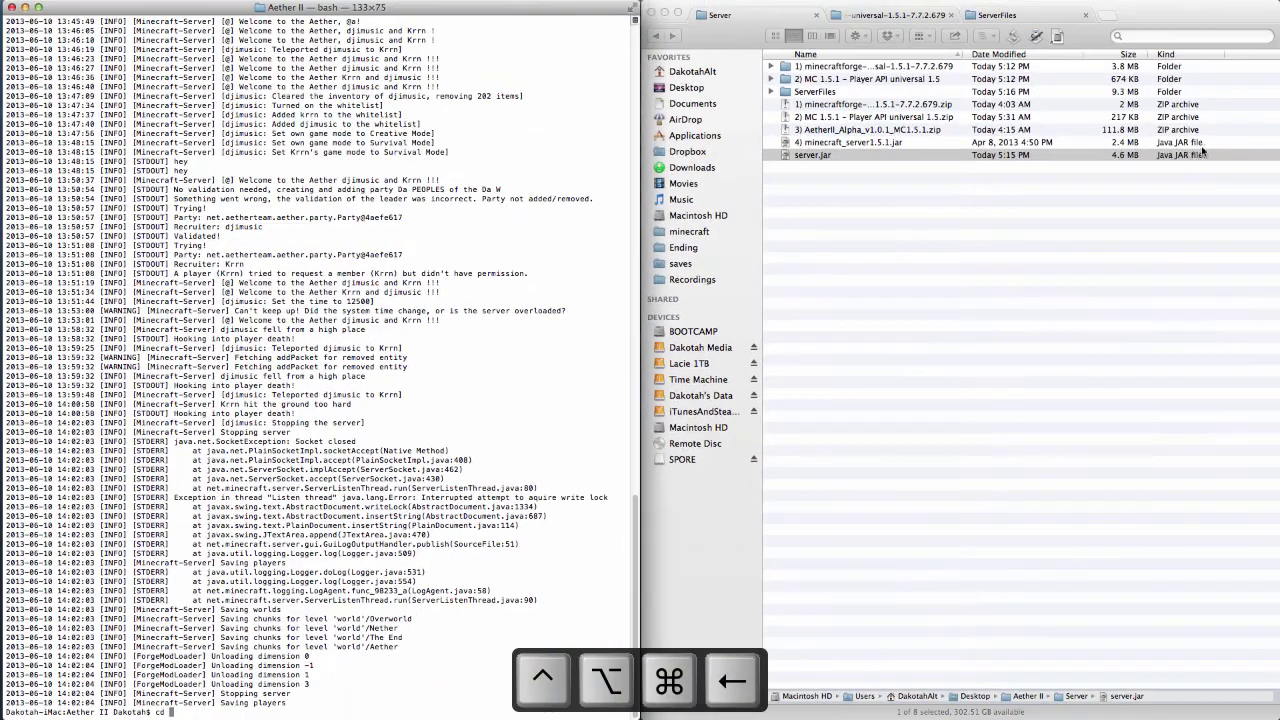
Go up from the Server folder to the enclosing Aether II folder in Finder.
{"action": "left_click", "coordinate": [846, 157]}
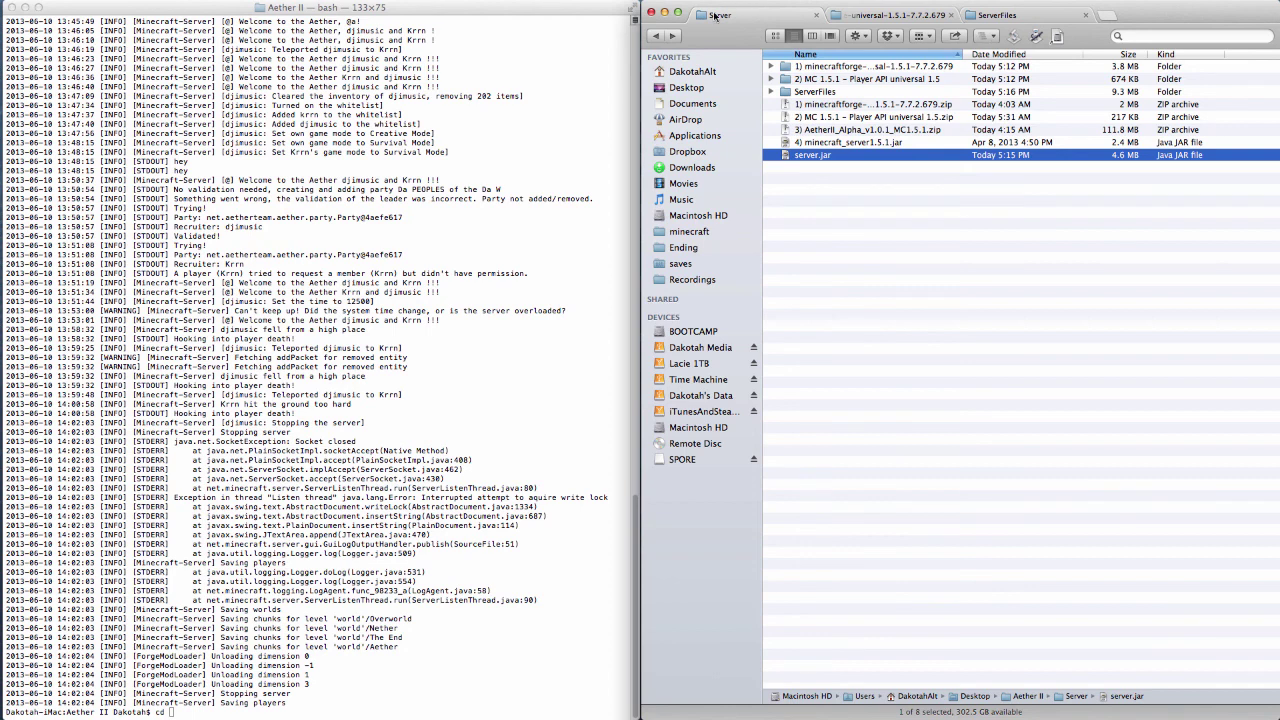
{"action": "left_click", "coordinate": [1013, 47]}
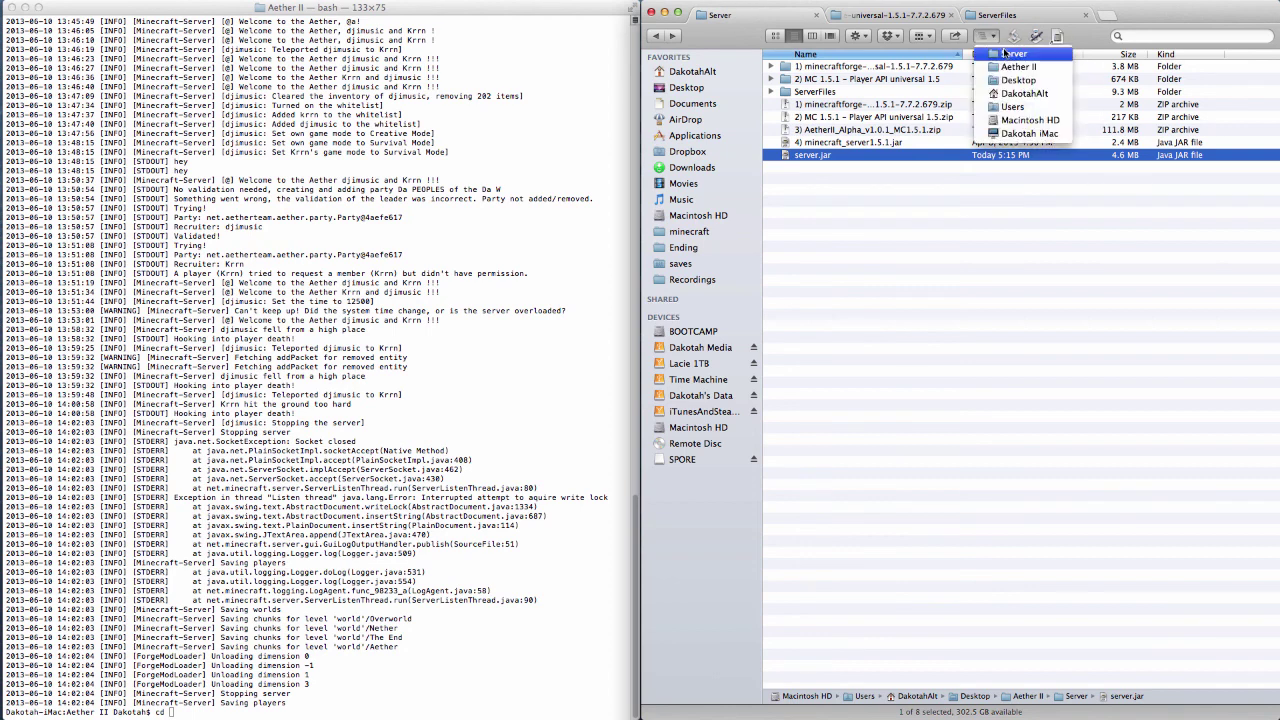
{"action": "key", "text": "Escape"}
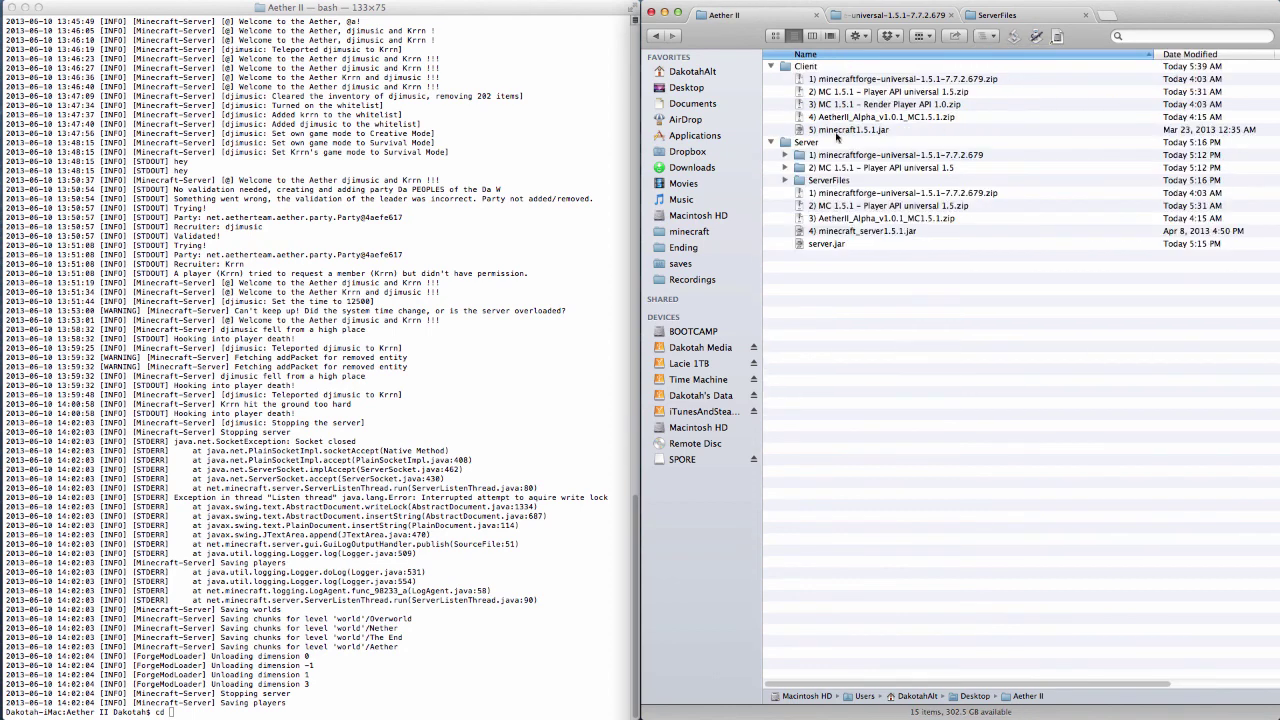
Complete the cd command in Terminal with the path of the Server folder inside Aether II and run it.
{"action": "left_click", "coordinate": [823, 143]}
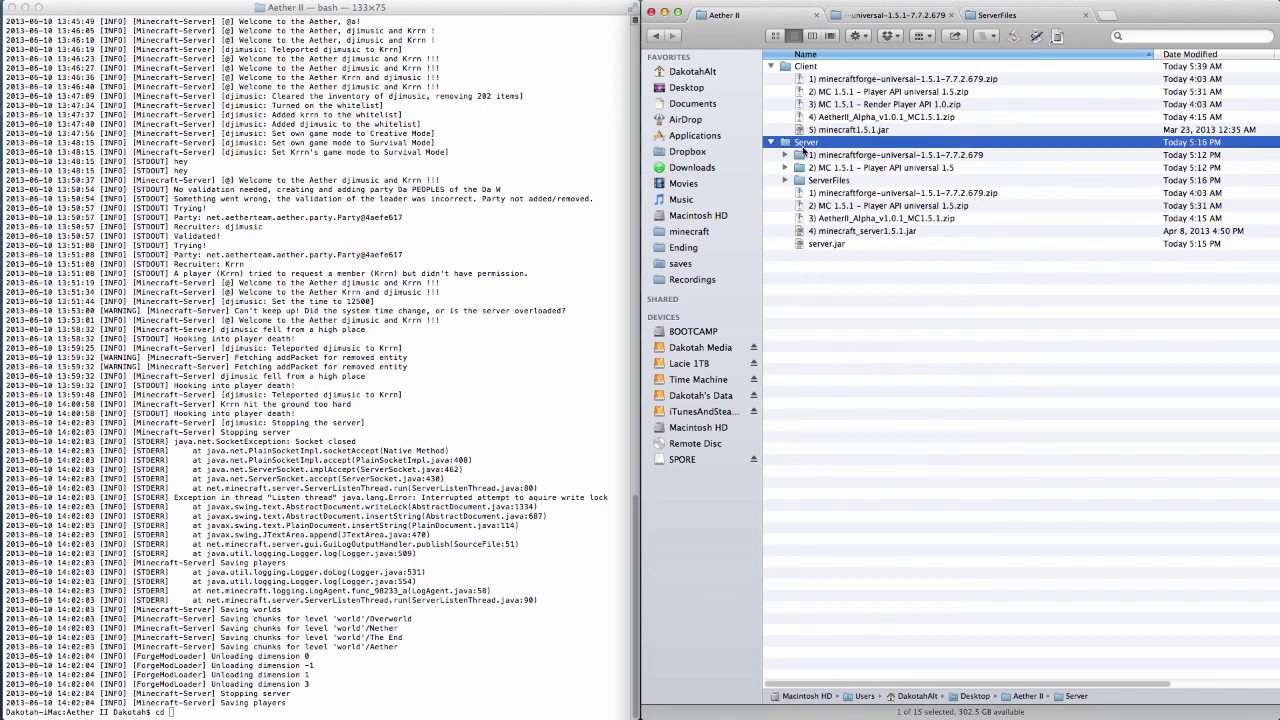
{"action": "left_click", "coordinate": [150, 711]}
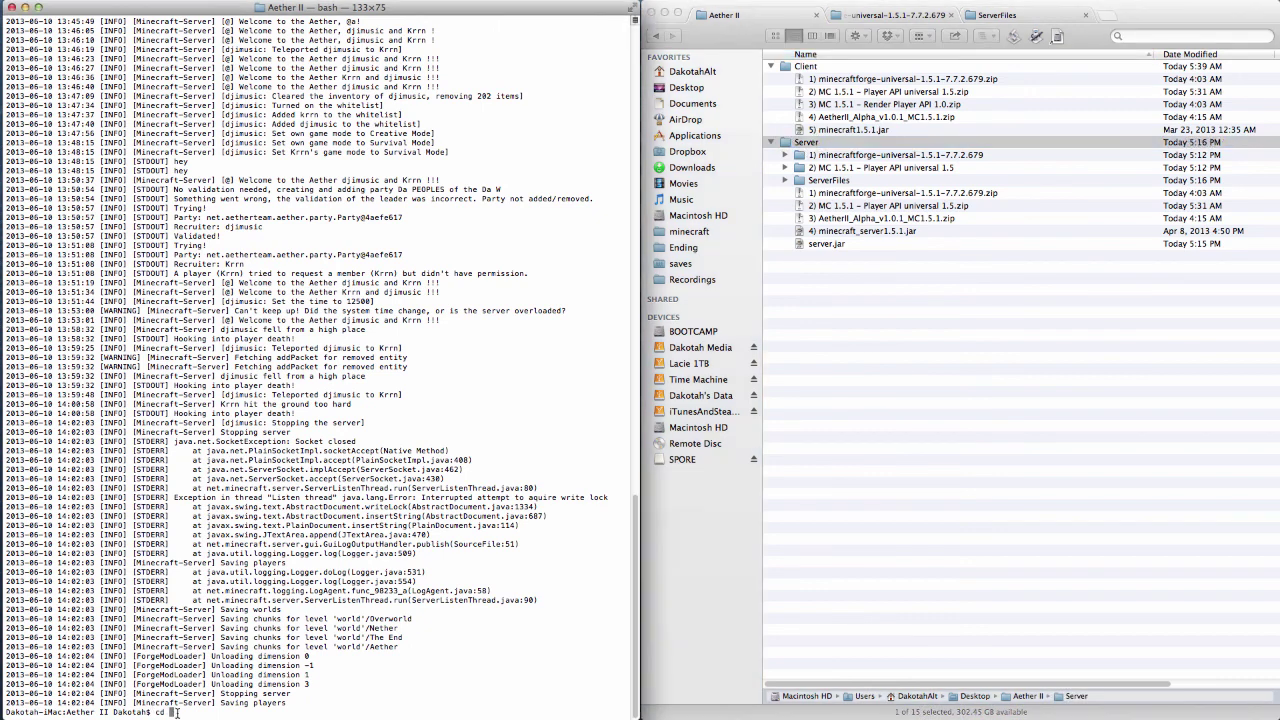
{"action": "left_click", "coordinate": [806, 145]}
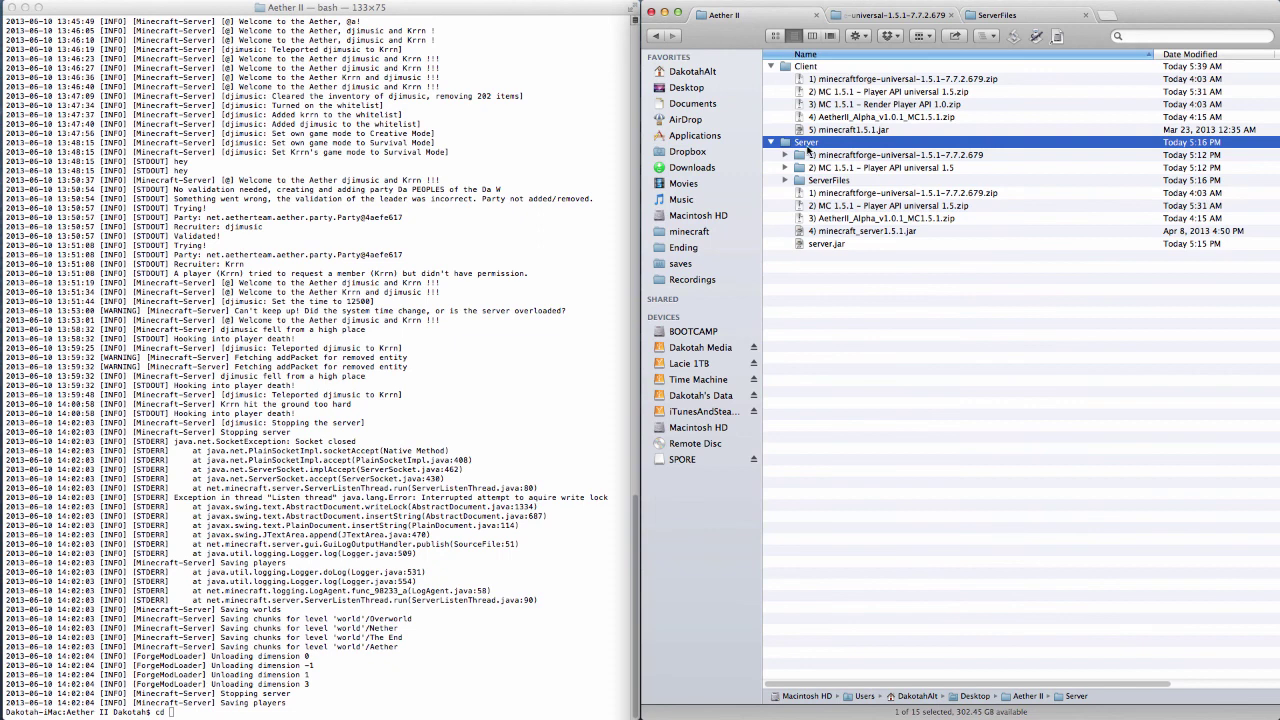
{"action": "left_click", "coordinate": [828, 245]}
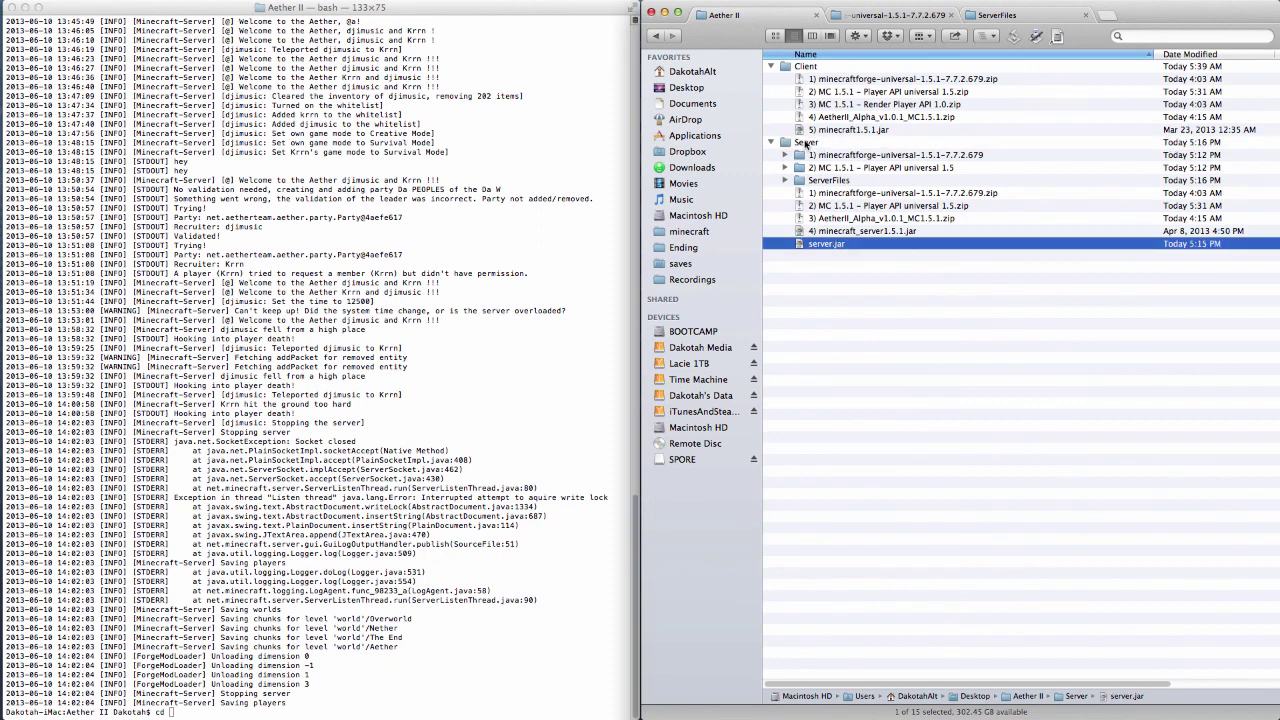
{"action": "left_click_drag", "start_coordinate": [806, 143], "coordinate": [466, 672]}
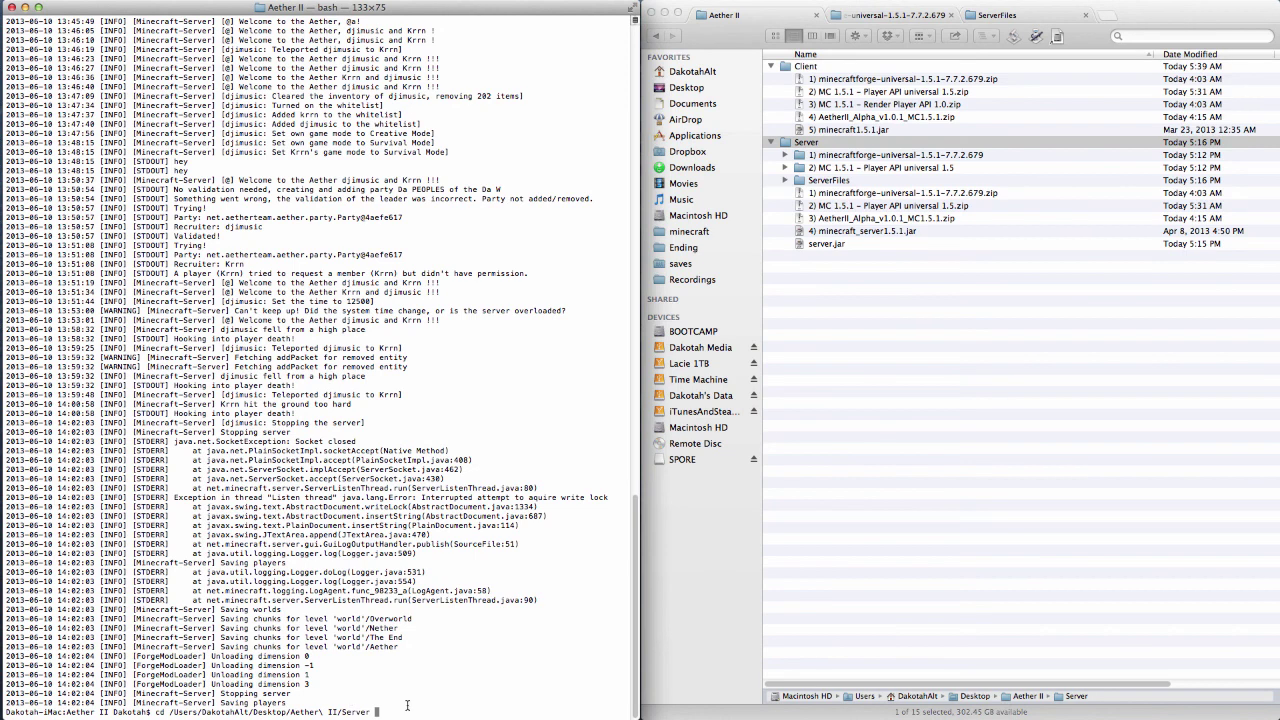
{"action": "key", "text": "Return"}
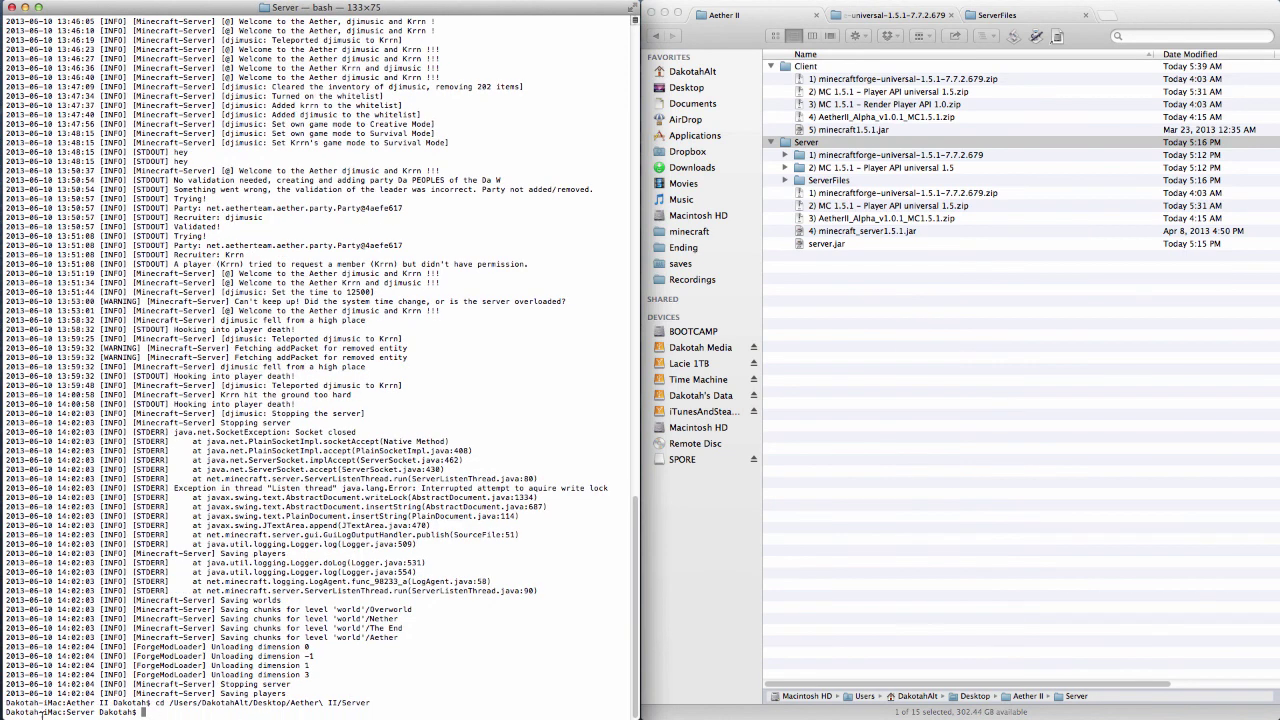
Recall the earlier command java -Xmx2G -Xms2G -jar server.jar at the Terminal prompt and run it to launch the server.
{"action": "double_click", "coordinate": [73, 712]}
{"action": "left_click", "coordinate": [84, 712]}
{"action": "key", "text": "Up"}
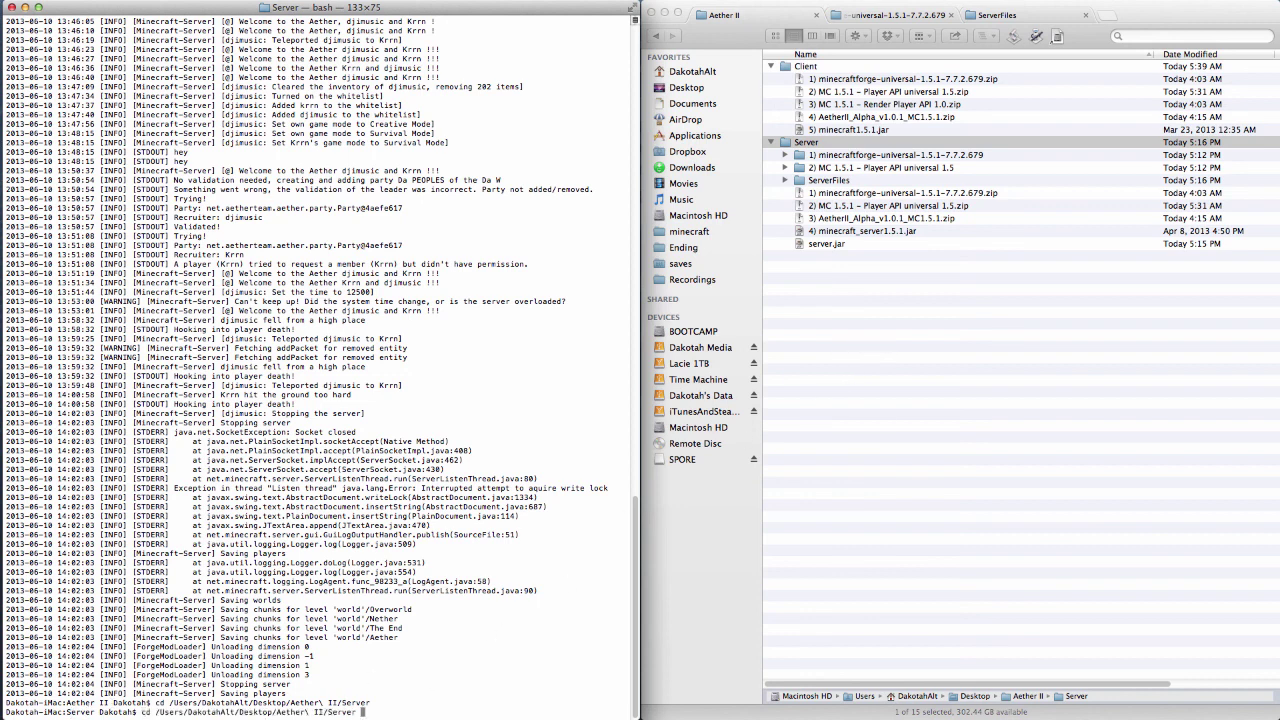
{"action": "key", "text": "Up"}
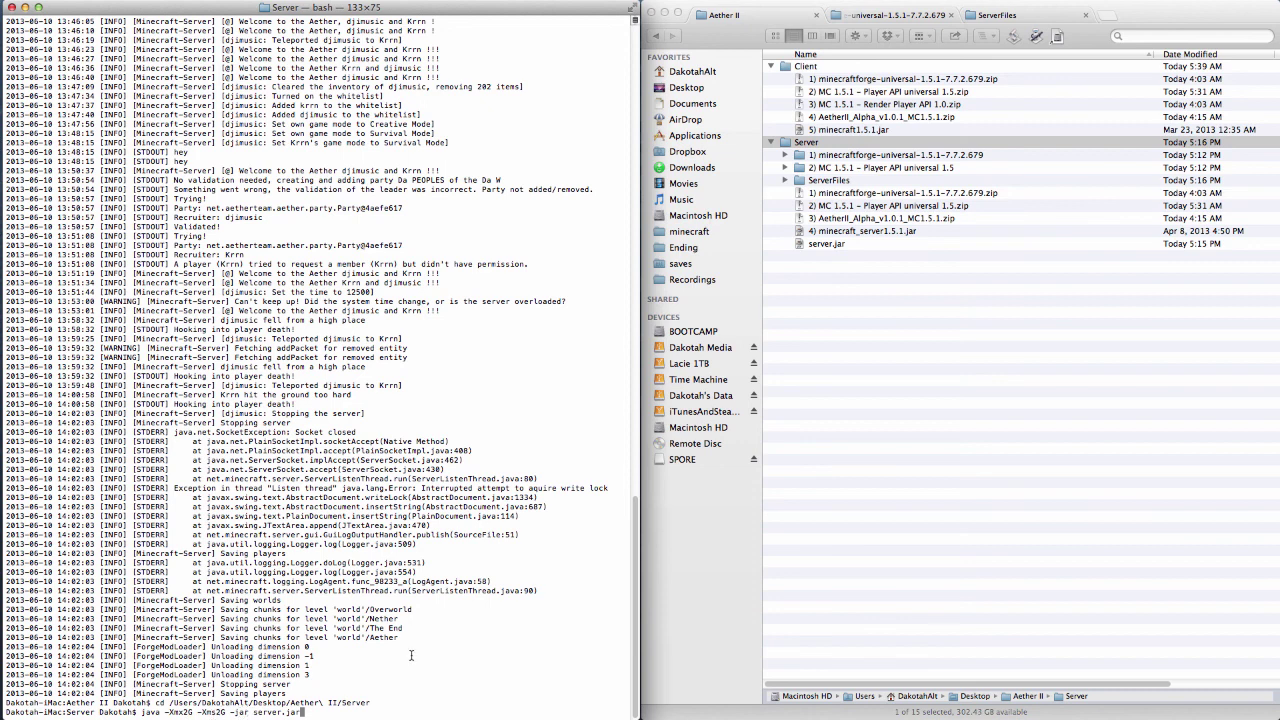
{"action": "left_click", "coordinate": [823, 247]}
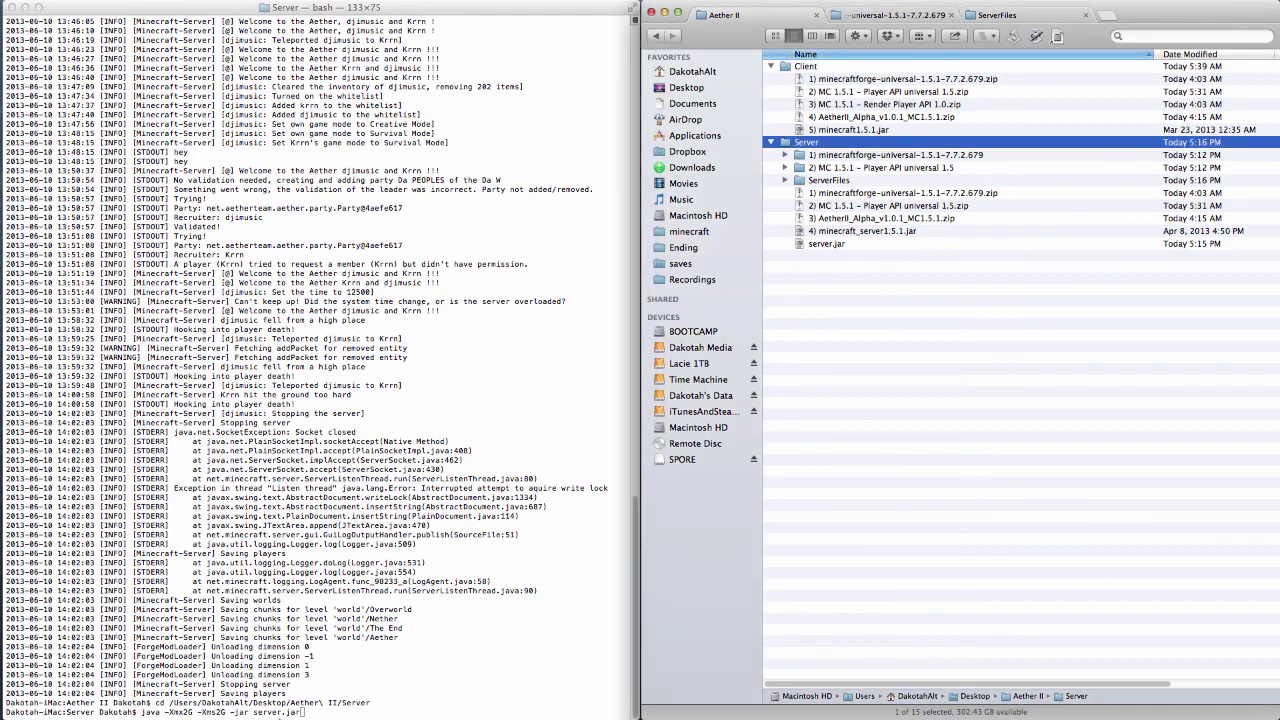
{"action": "left_click", "coordinate": [301, 712]}
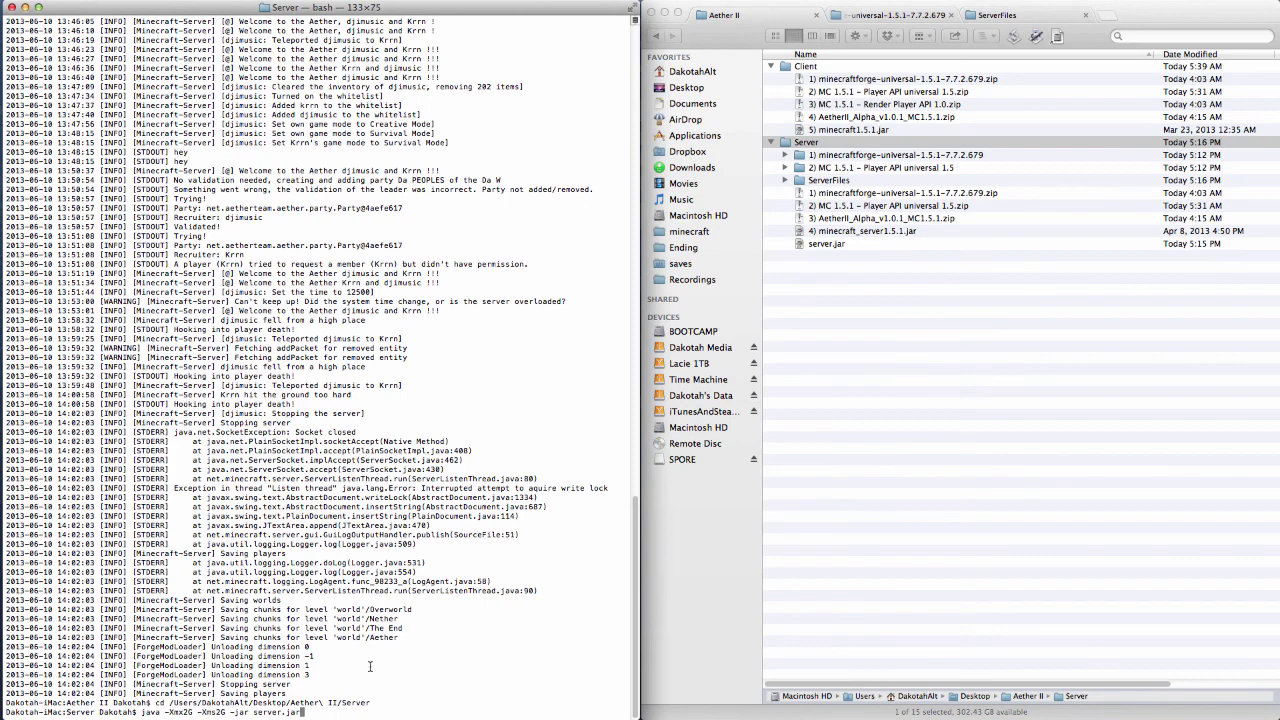
{"action": "key", "text": "Return"}
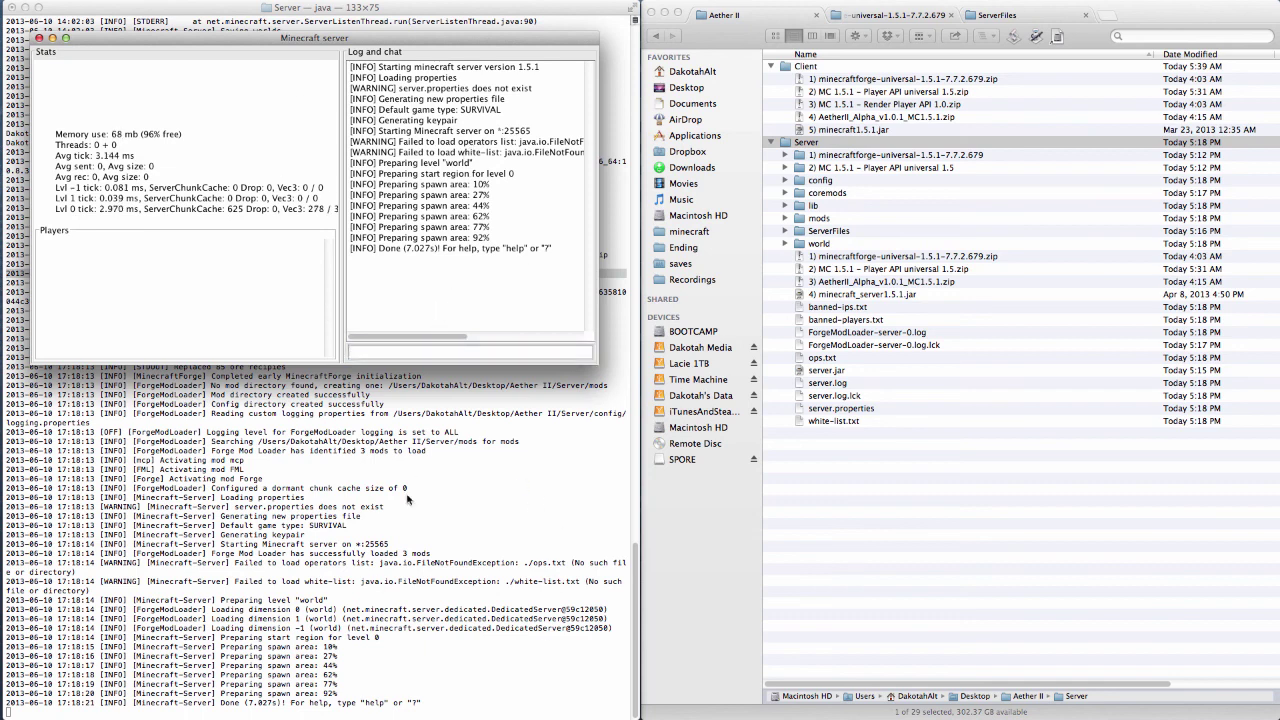
Shut down the running Minecraft server with the stop command in its console.
{"action": "left_click", "coordinate": [410, 350]}
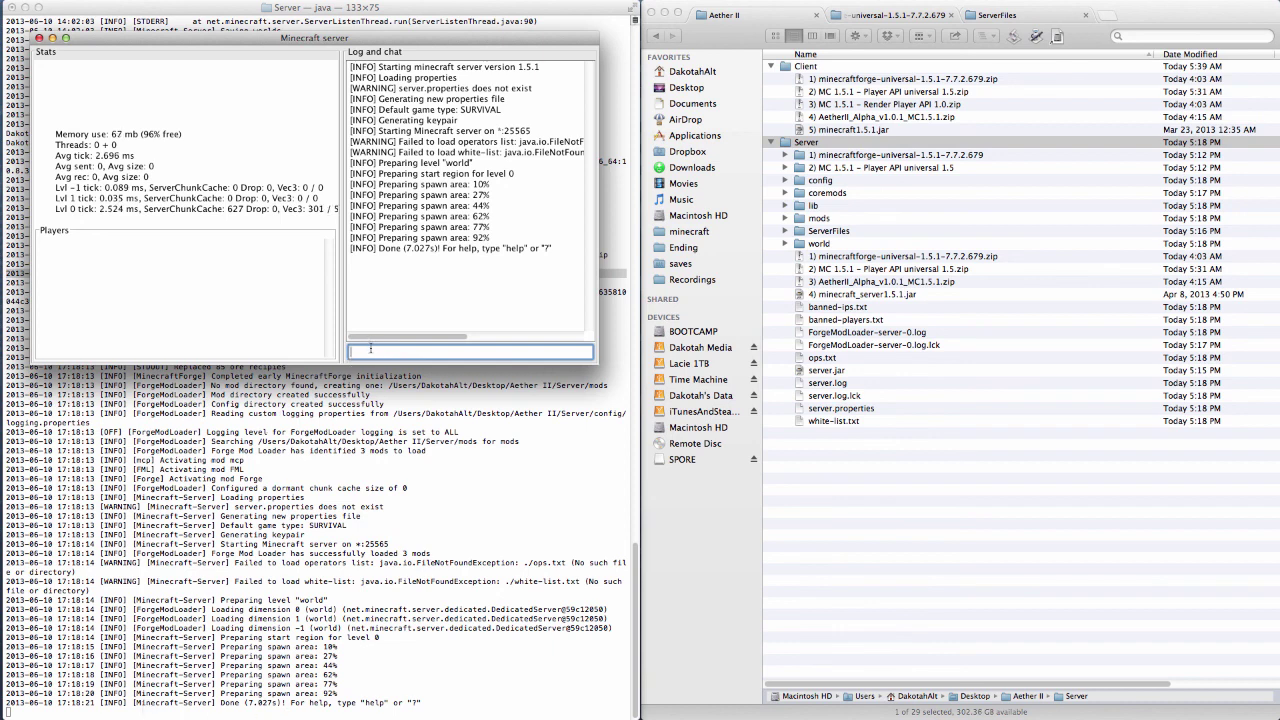
{"action": "mouse_move", "coordinate": [4, 492]}
{"action": "left_click", "coordinate": [558, 162]}
{"action": "left_click", "coordinate": [510, 350]}
{"action": "type", "text": "stop"}
{"action": "key", "text": "Return"}
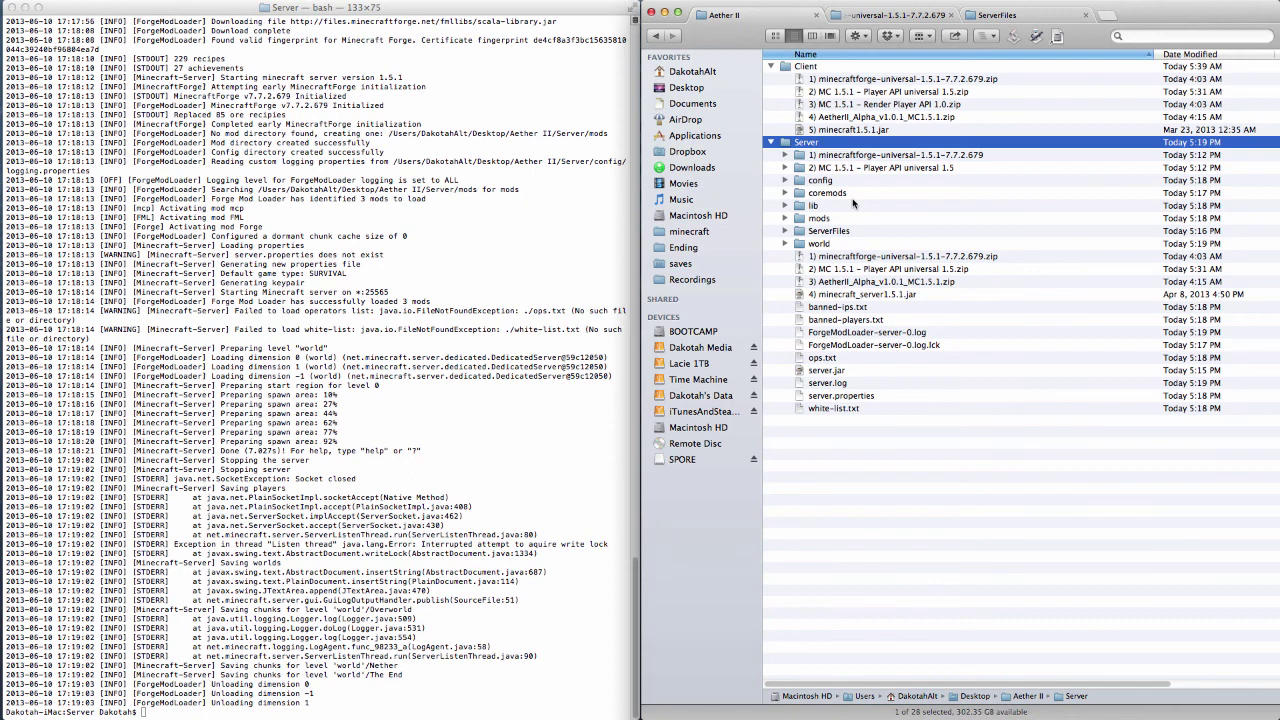
Examine the folders generated inside the Server folder in Finder, including world, mods, lib, coremods and the contents of config.
{"action": "left_click", "coordinate": [822, 231]}
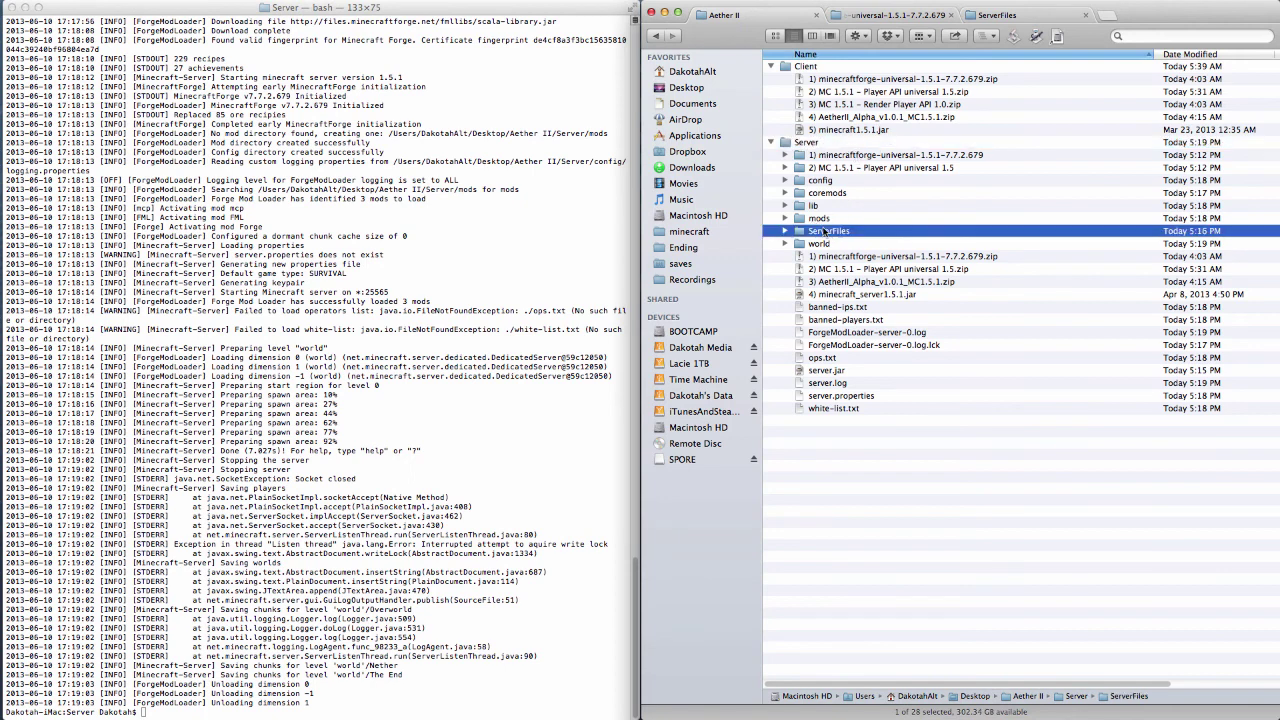
{"action": "left_click", "coordinate": [818, 244]}
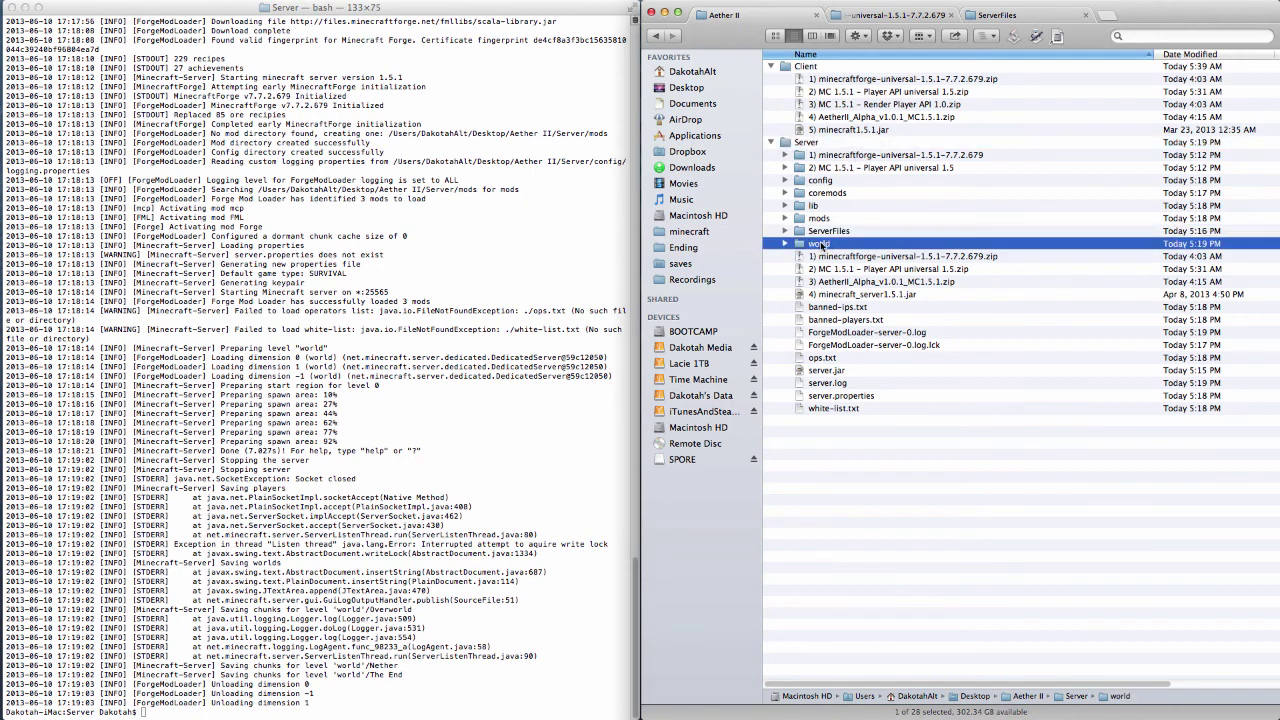
{"action": "left_click", "coordinate": [831, 233]}
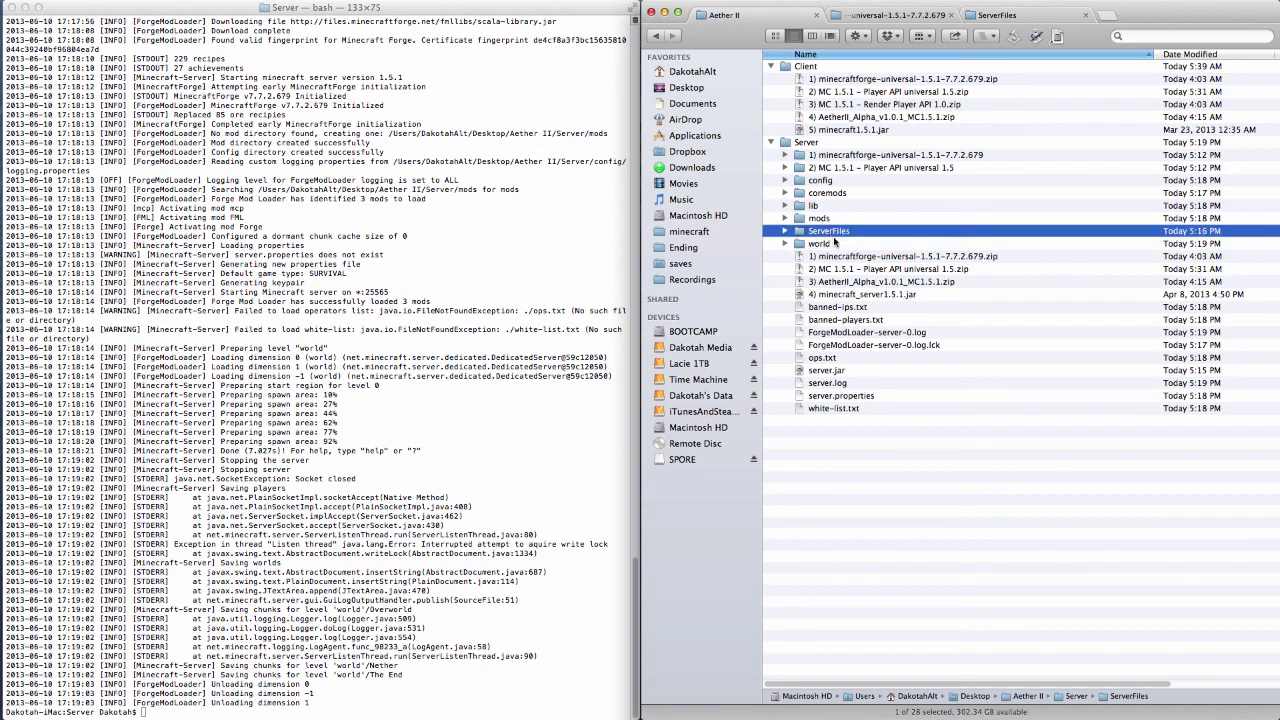
{"action": "left_click", "coordinate": [824, 218]}
{"action": "left_click", "coordinate": [815, 206]}
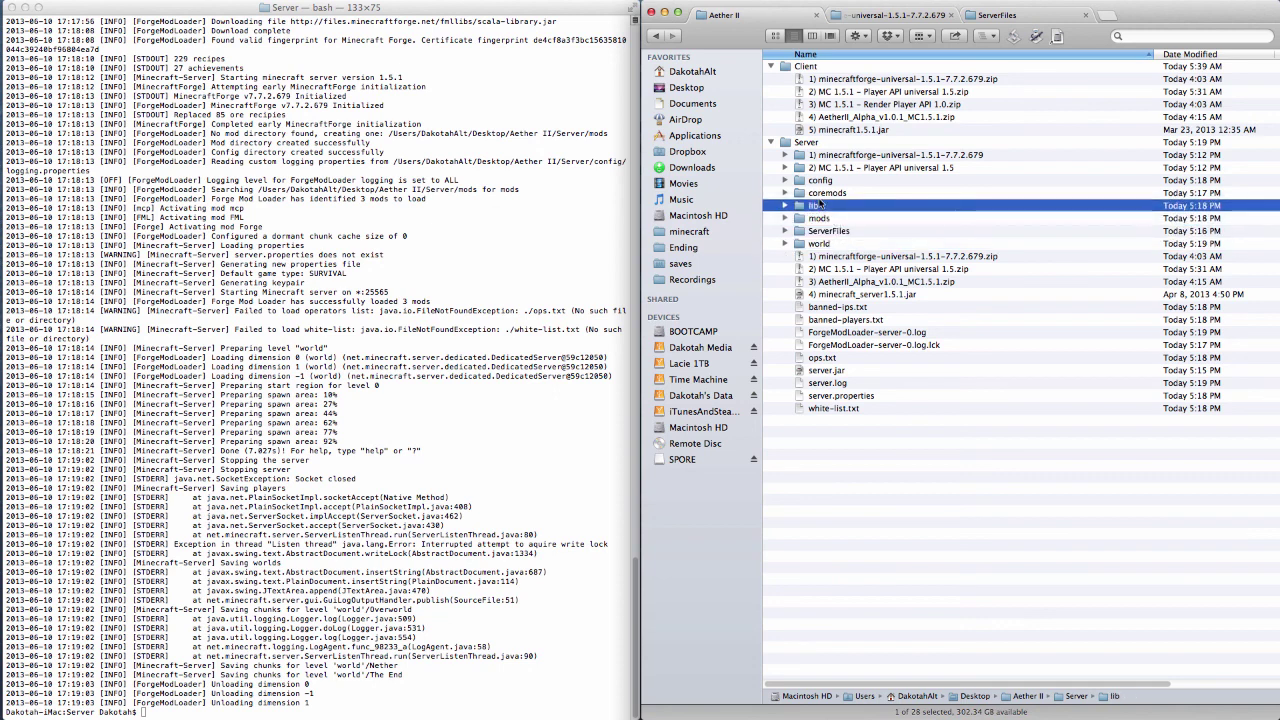
{"action": "left_click", "coordinate": [820, 195]}
{"action": "left_click", "coordinate": [817, 183]}
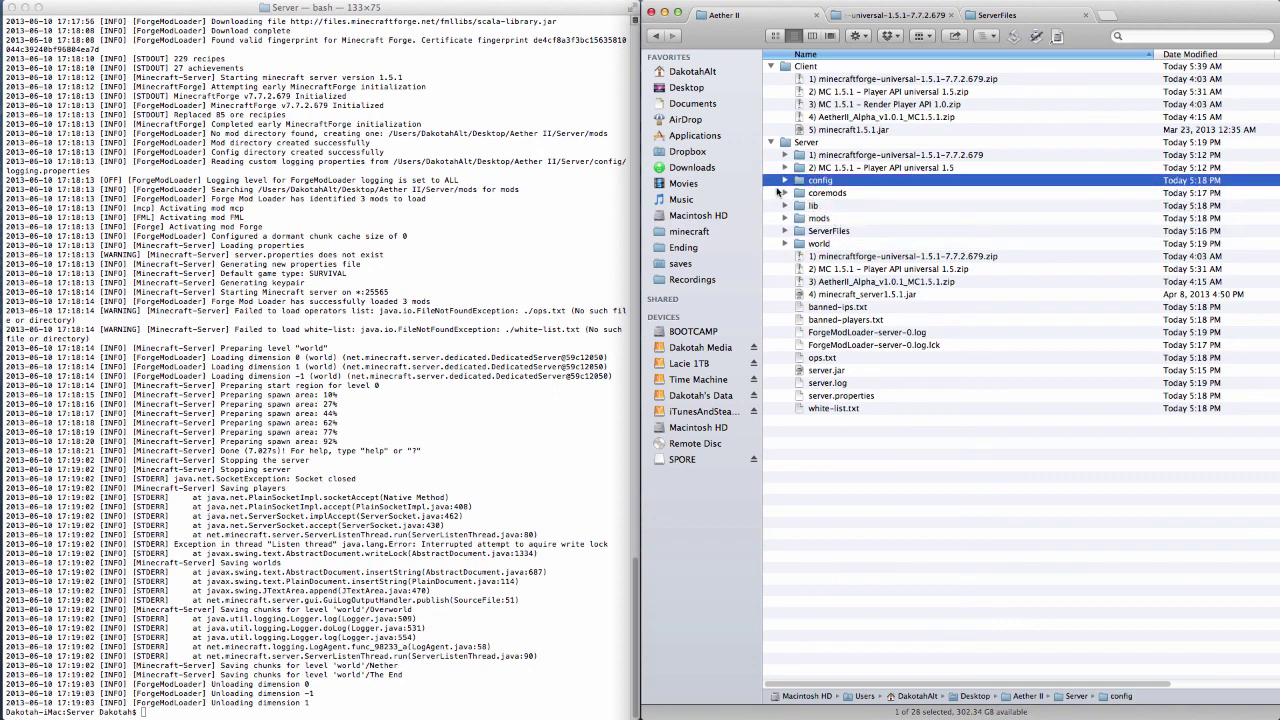
{"action": "left_click", "coordinate": [785, 181]}
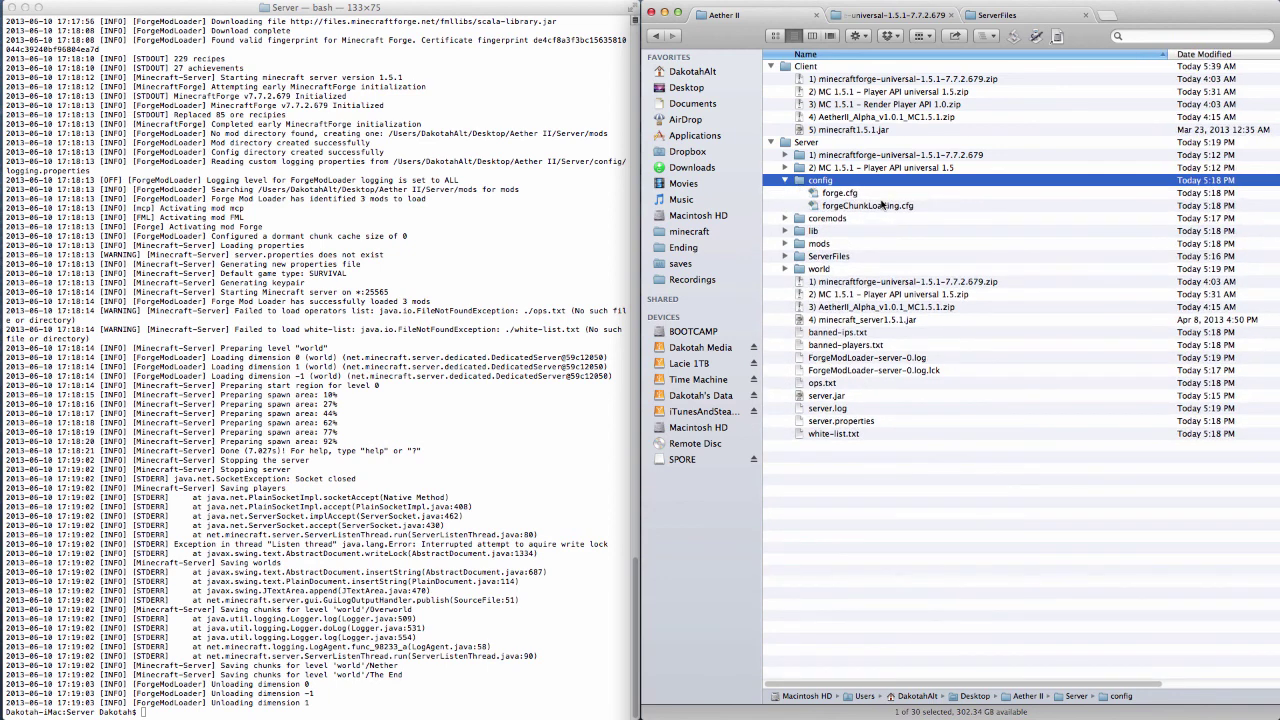
{"action": "left_click", "coordinate": [786, 180]}
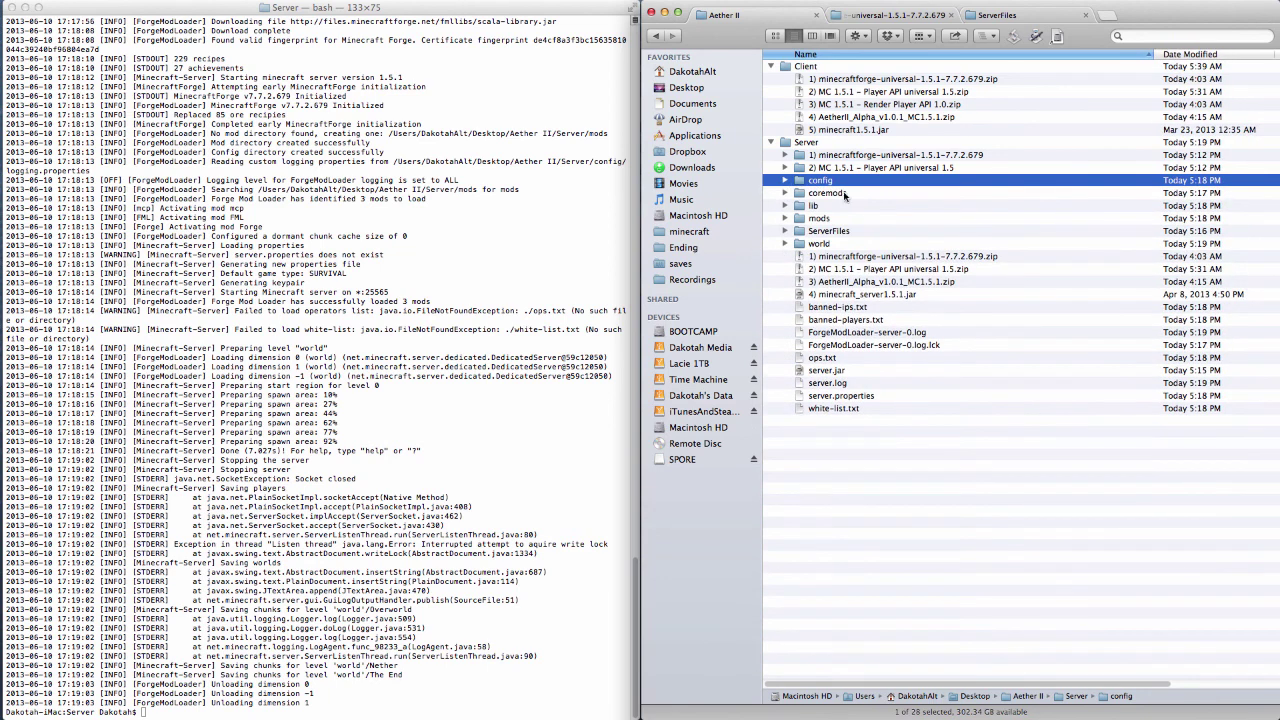
{"action": "left_click", "coordinate": [861, 193]}
Move 3) AetherII_Alpha_v1.0.1_MC1.5.1.zip from the Server folder into its mods folder.
{"action": "left_click", "coordinate": [817, 219]}
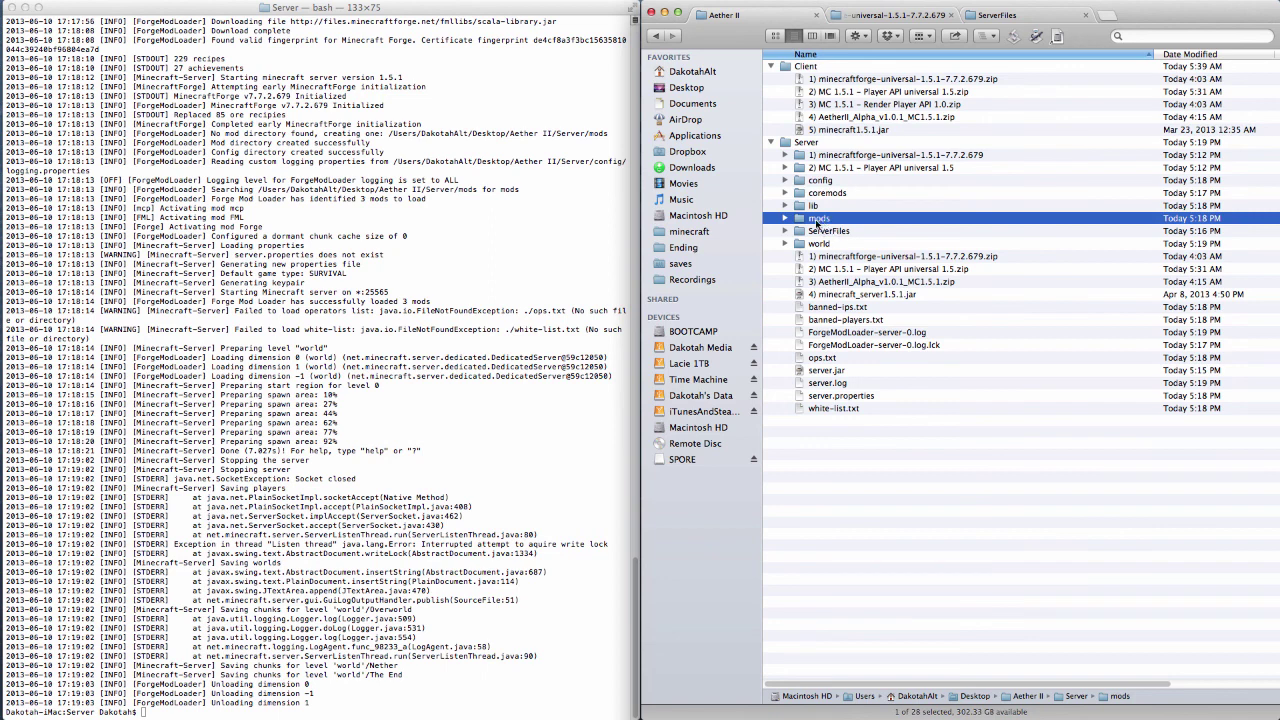
{"action": "left_click", "coordinate": [848, 269]}
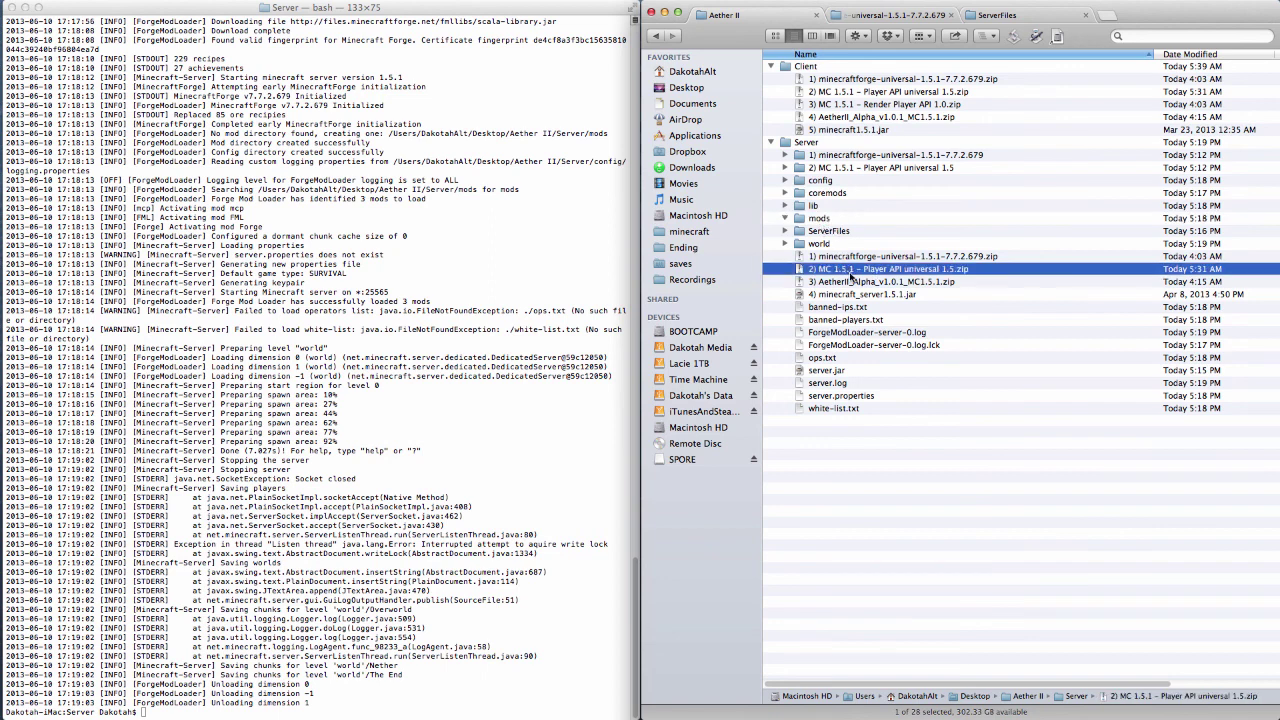
{"action": "left_click", "coordinate": [820, 284]}
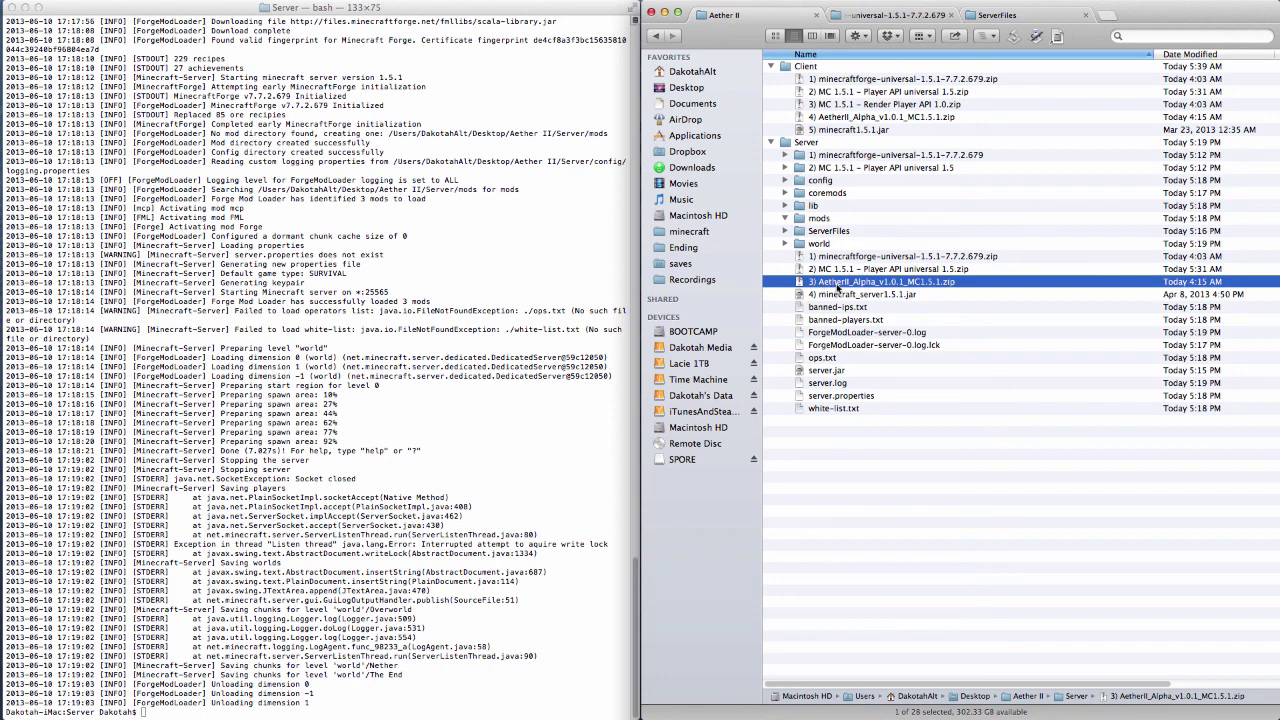
{"action": "left_click_drag", "start_coordinate": [860, 288], "coordinate": [820, 218]}
{"action": "left_click", "coordinate": [875, 231]}
Relaunch server.jar from Terminal with the previous java command, and bring the Terminal log back to the front.
{"action": "left_click", "coordinate": [483, 479]}
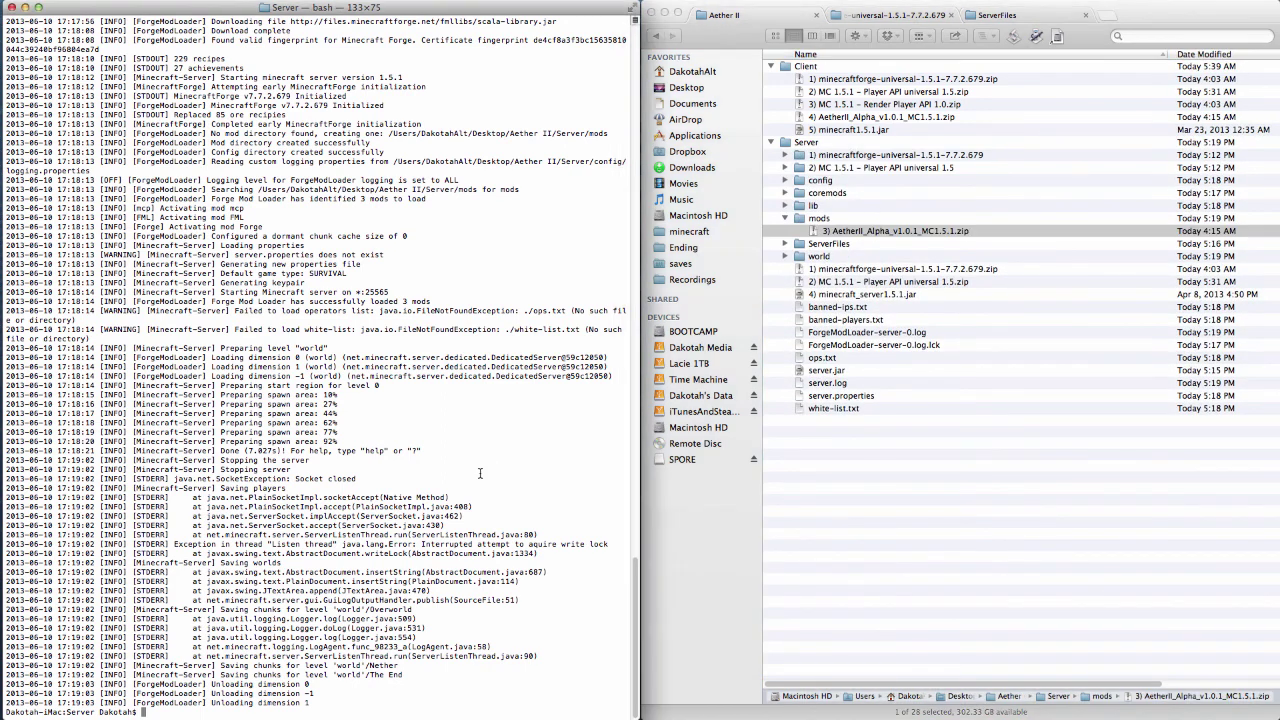
{"action": "key", "text": "Up"}
{"action": "key", "text": "Return"}
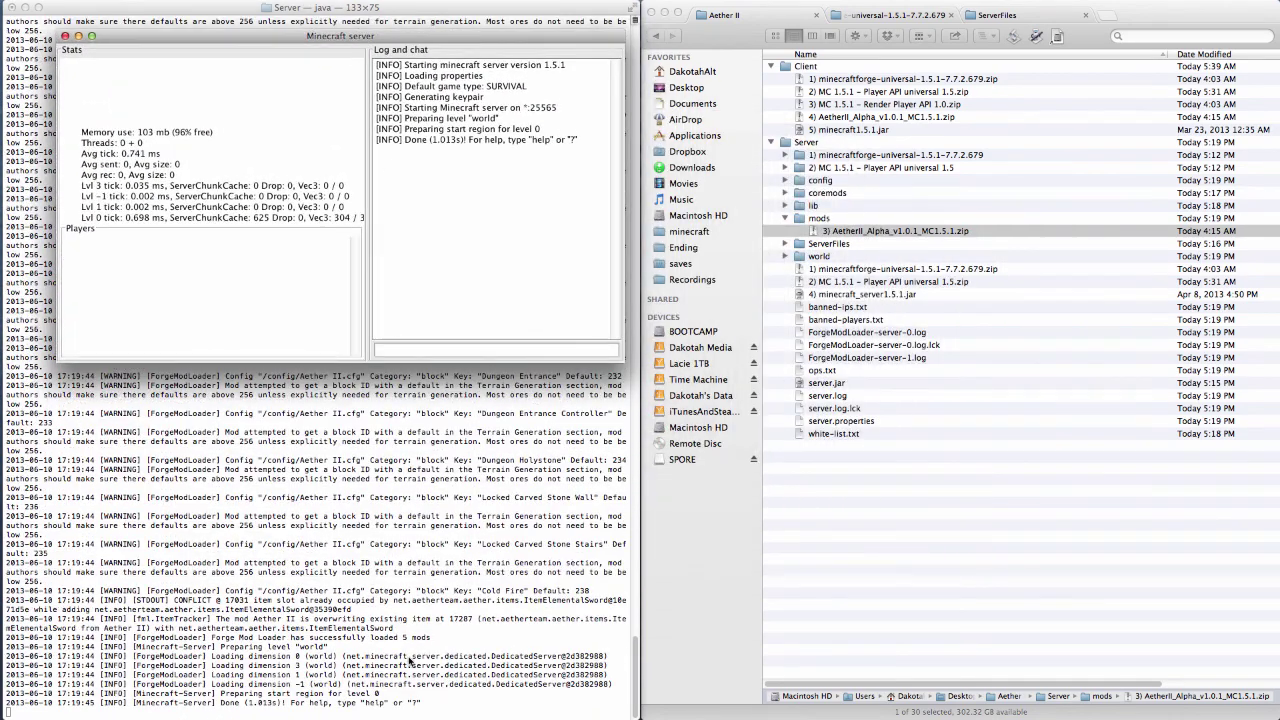
{"action": "left_click", "coordinate": [312, 480]}
Start Minecraft through Magic Launcher with the Aether II configuration and open the multiplayer server list.
{"action": "mouse_move", "coordinate": [25, 466]}
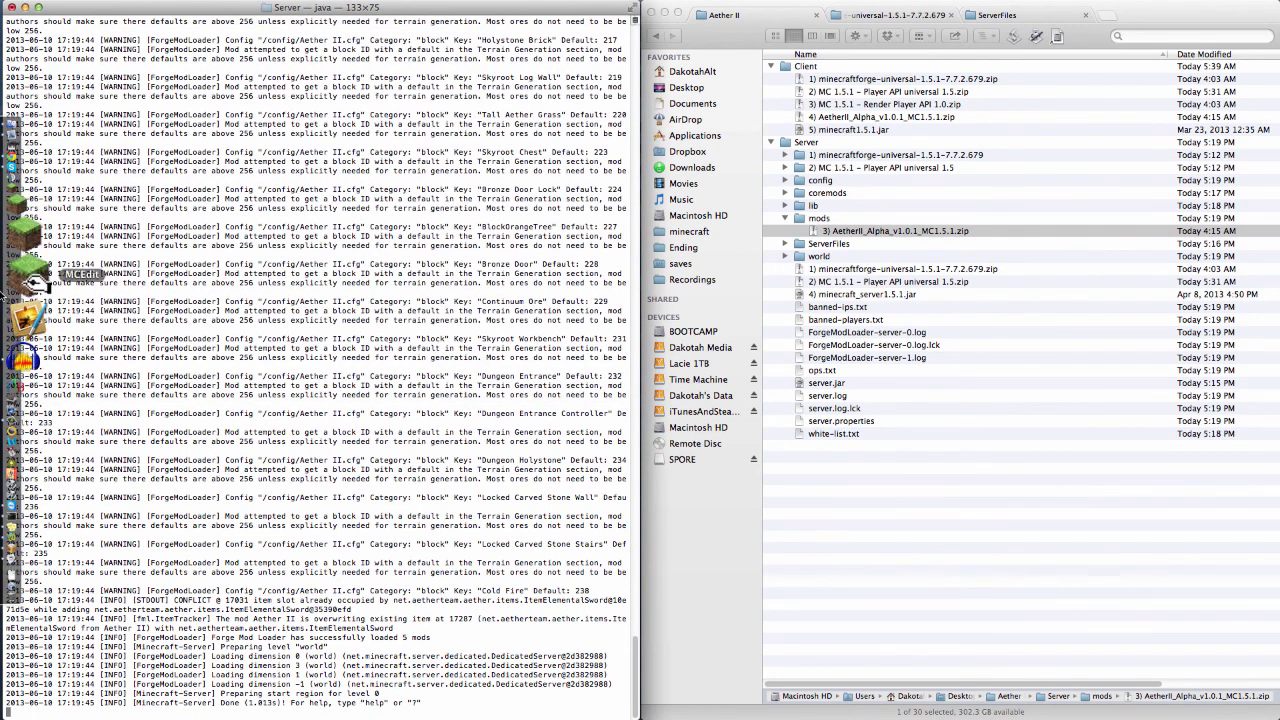
{"action": "left_click", "coordinate": [30, 281]}
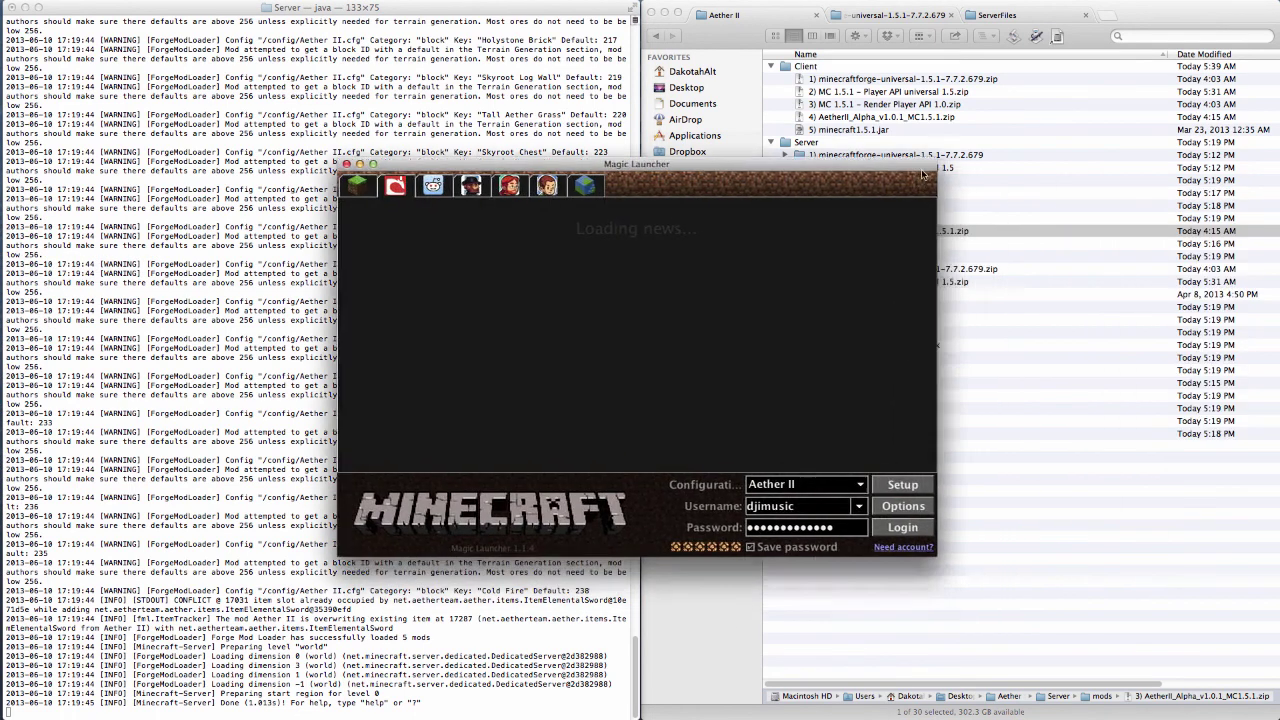
{"action": "left_click", "coordinate": [853, 516]}
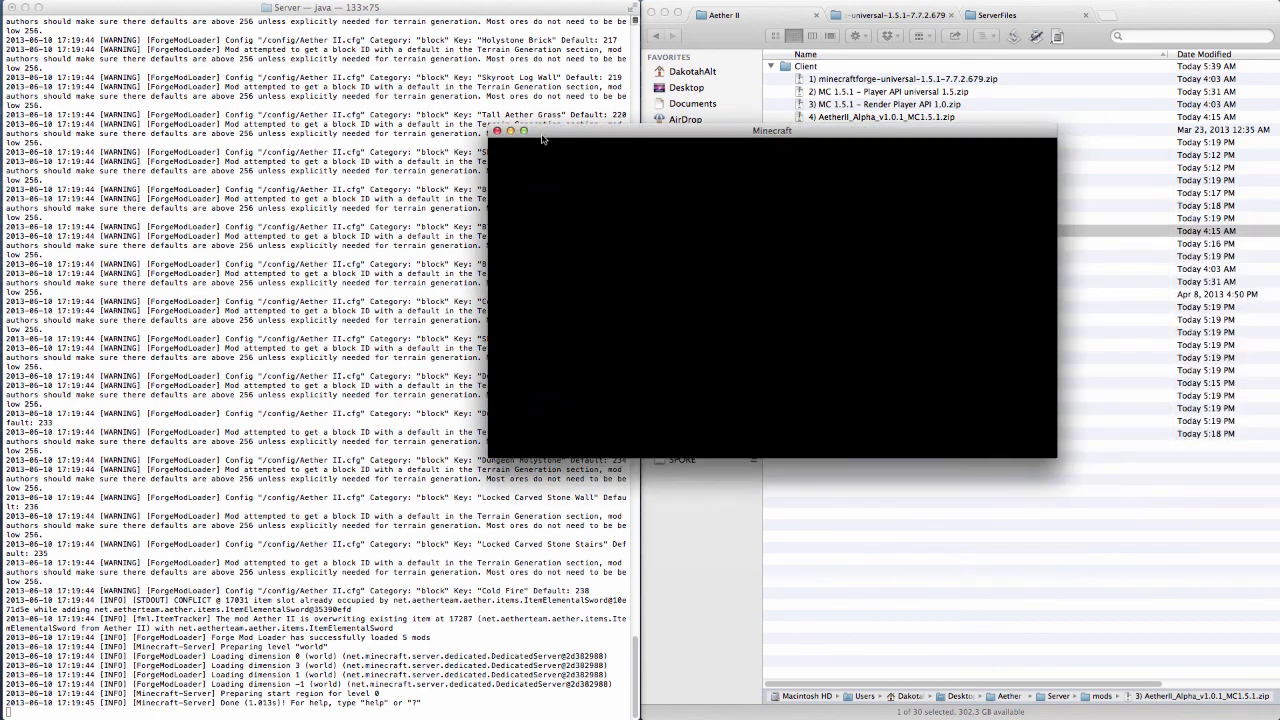
{"action": "key", "text": "ctrl+alt+super+v"}
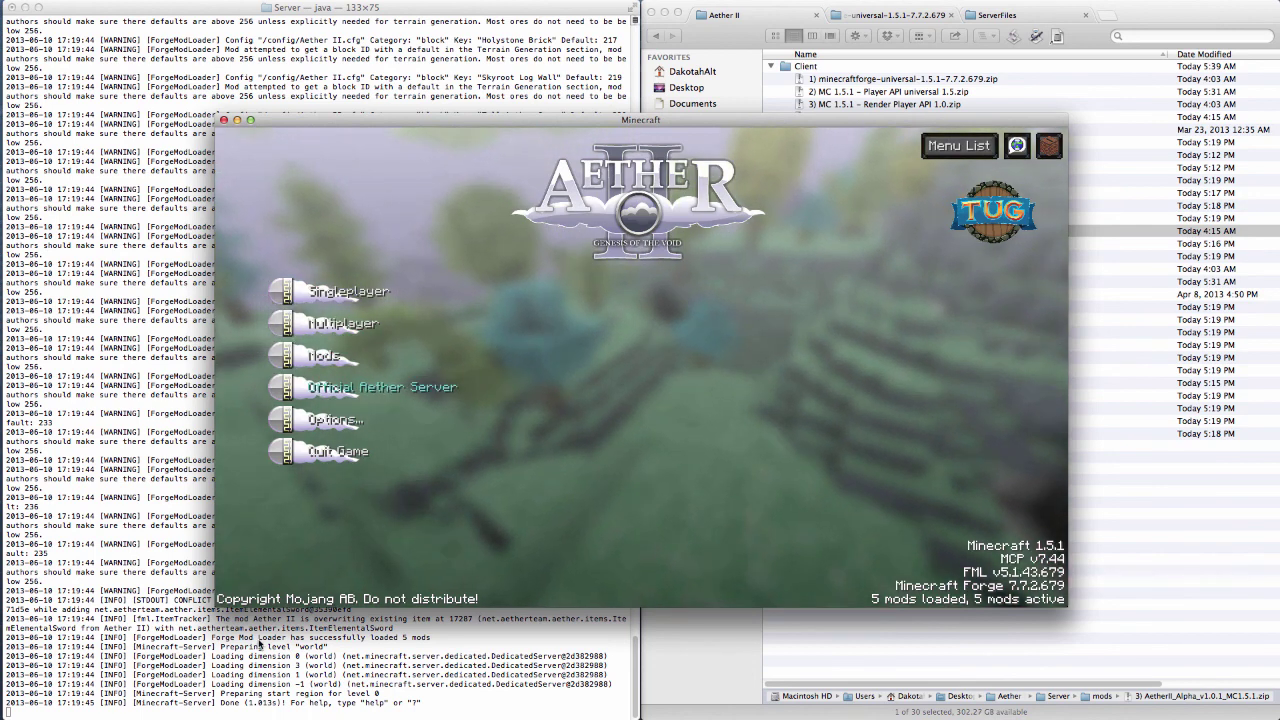
{"action": "left_click", "coordinate": [330, 325]}
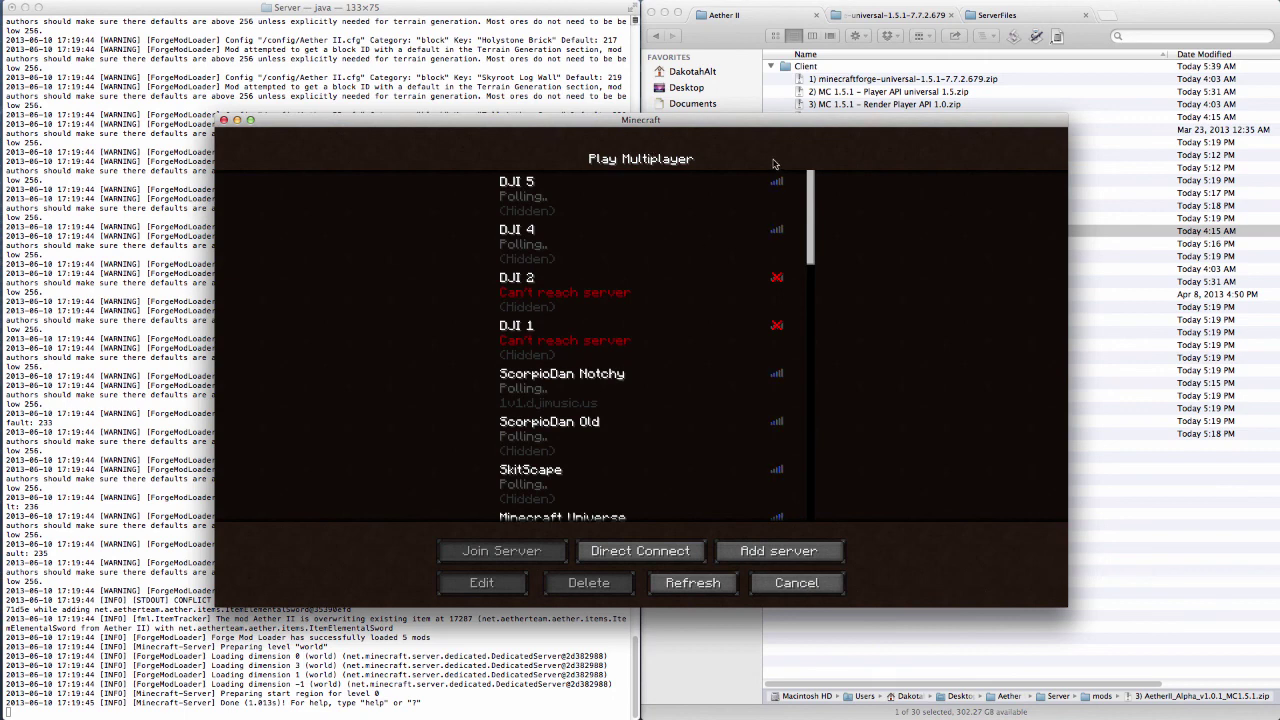
Switch to the Minecraft server window, check the port number in its startup log, and return to the Minecraft game window.
{"action": "mouse_move", "coordinate": [20, 490]}
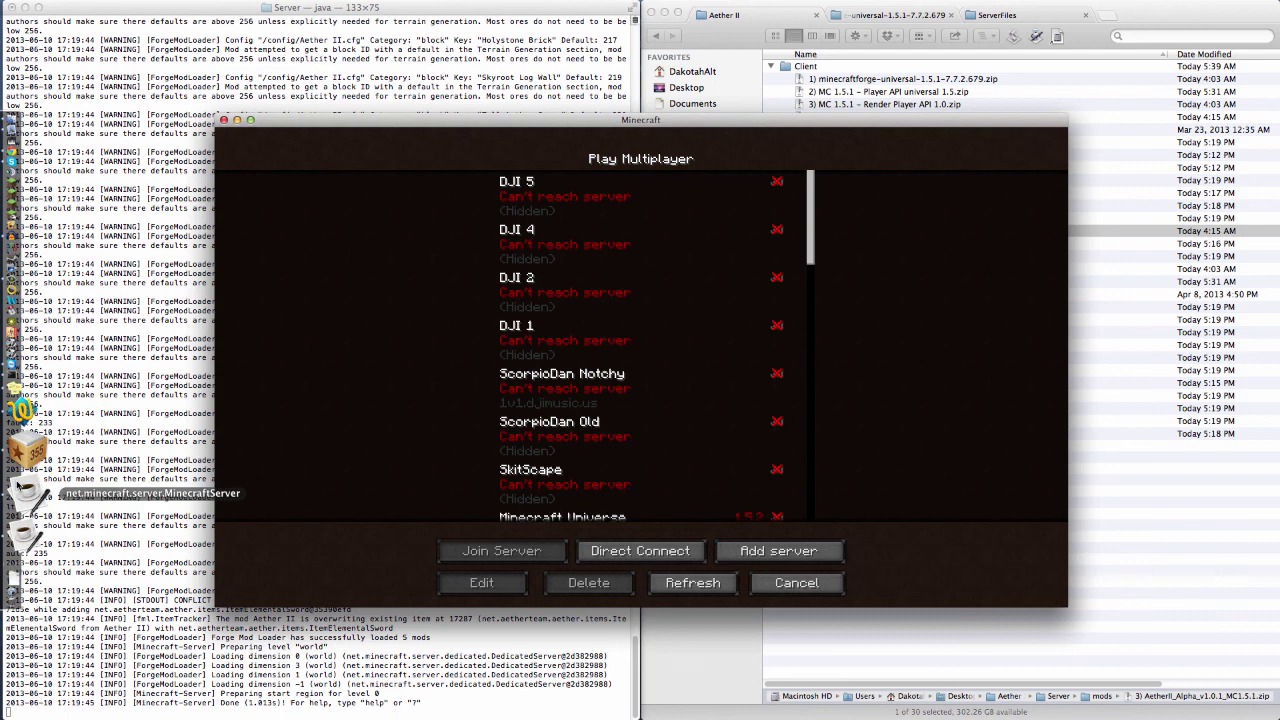
{"action": "left_click", "coordinate": [25, 490]}
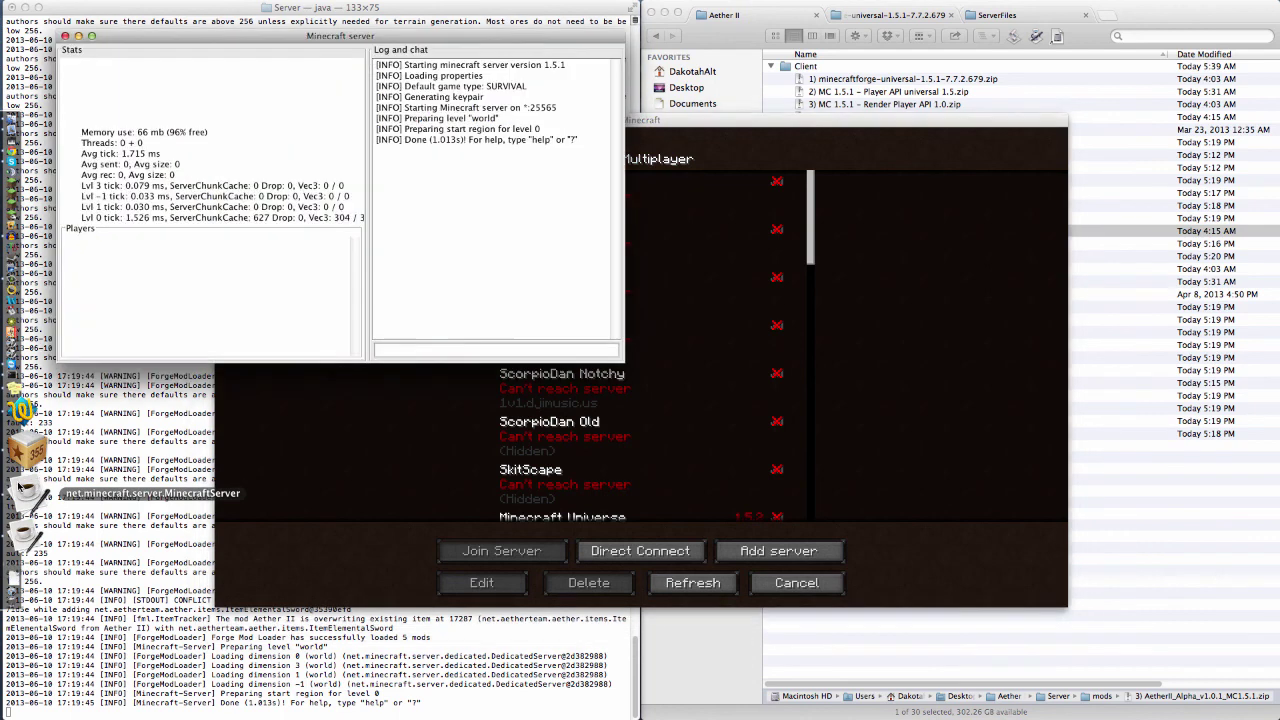
{"action": "triple_click", "coordinate": [545, 107]}
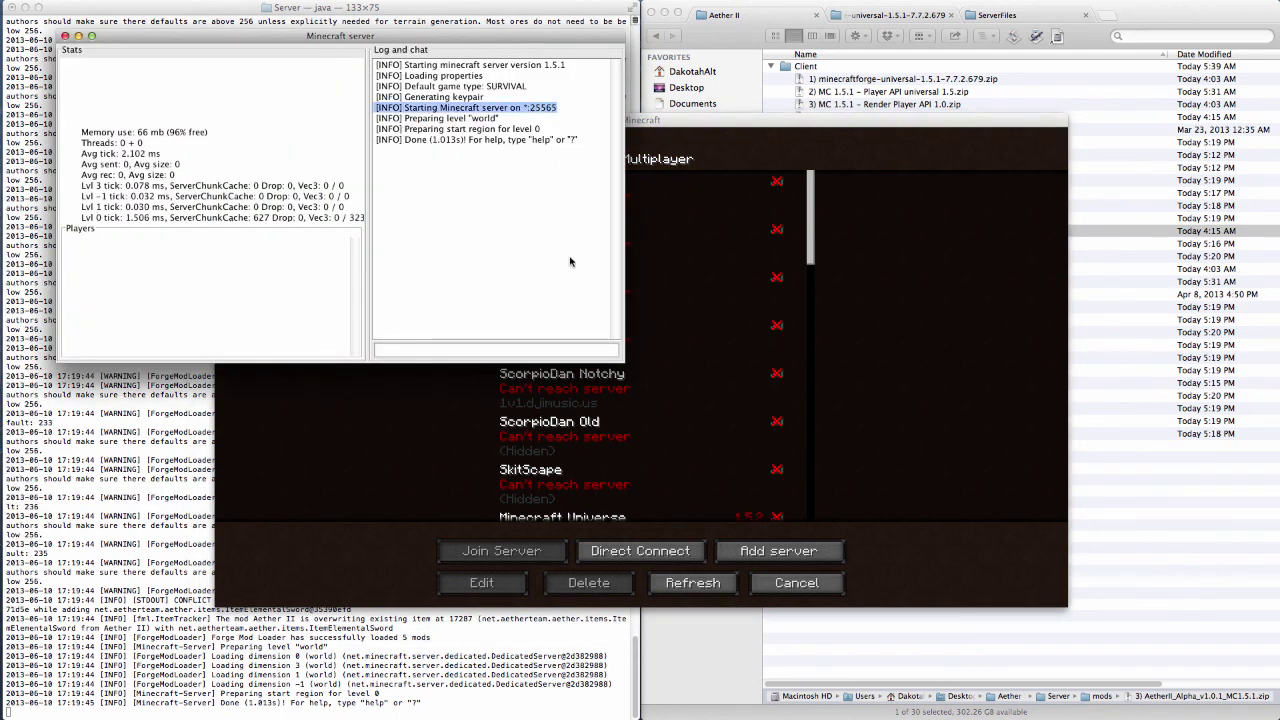
{"action": "left_click", "coordinate": [556, 130]}
{"action": "double_click", "coordinate": [548, 107]}
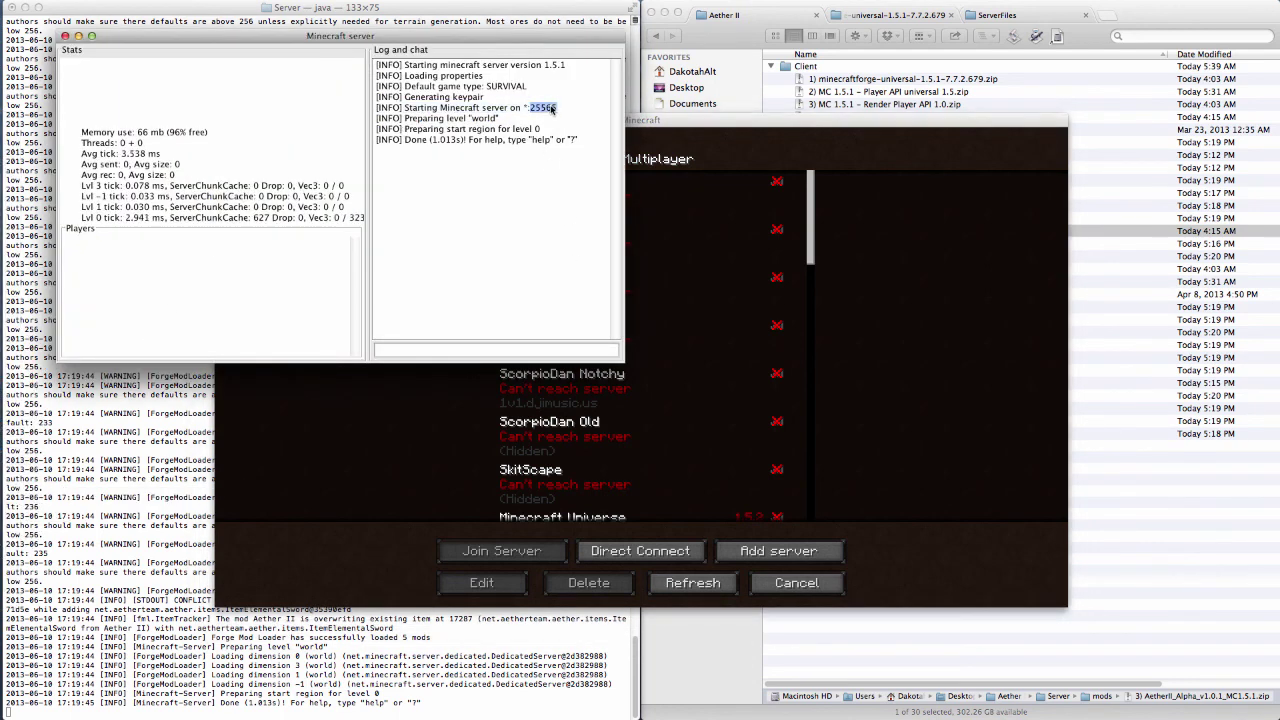
{"action": "left_click", "coordinate": [910, 310]}
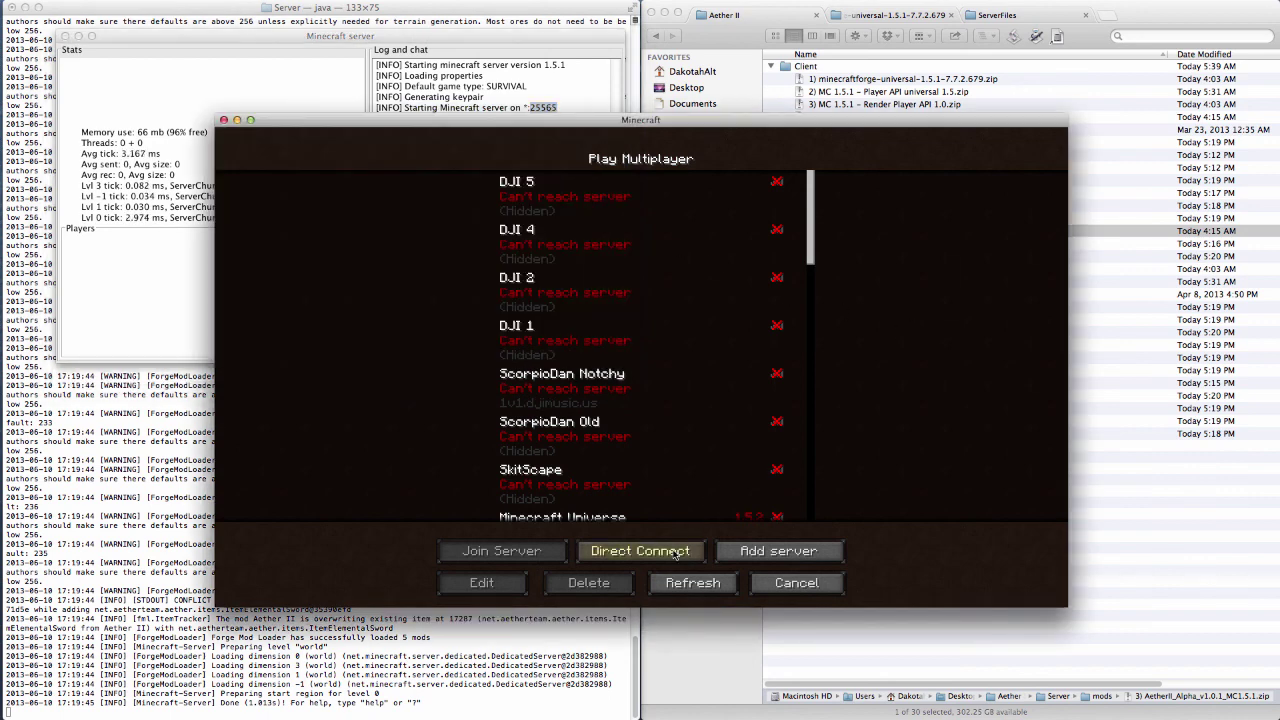
Connect directly to the server address localhost, clearing the address already entered.
{"action": "left_click", "coordinate": [640, 551]}
{"action": "key", "text": "BackSpace"}
{"action": "key", "text": "BackSpace"}
{"action": "key", "text": "BackSpace"}
{"action": "key", "text": "BackSpace"}
{"action": "key", "text": "BackSpace"}
{"action": "key", "text": "BackSpace"}
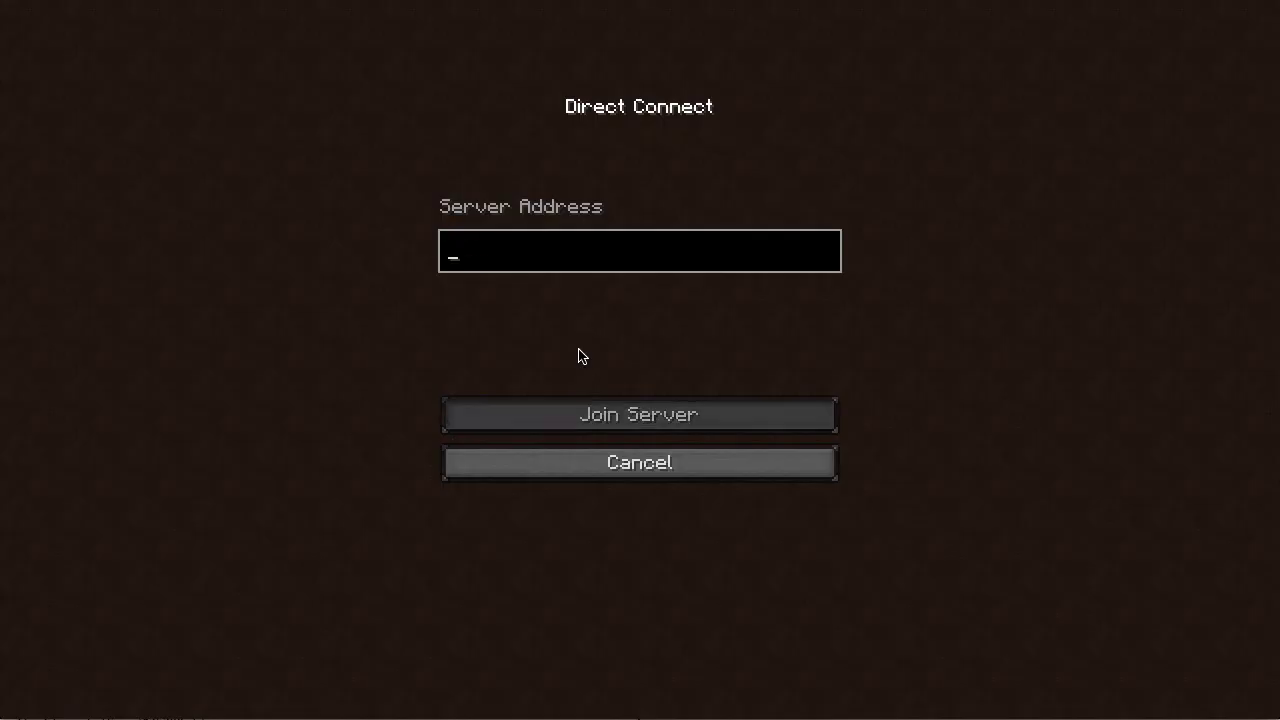
{"action": "type", "text": "localhost"}
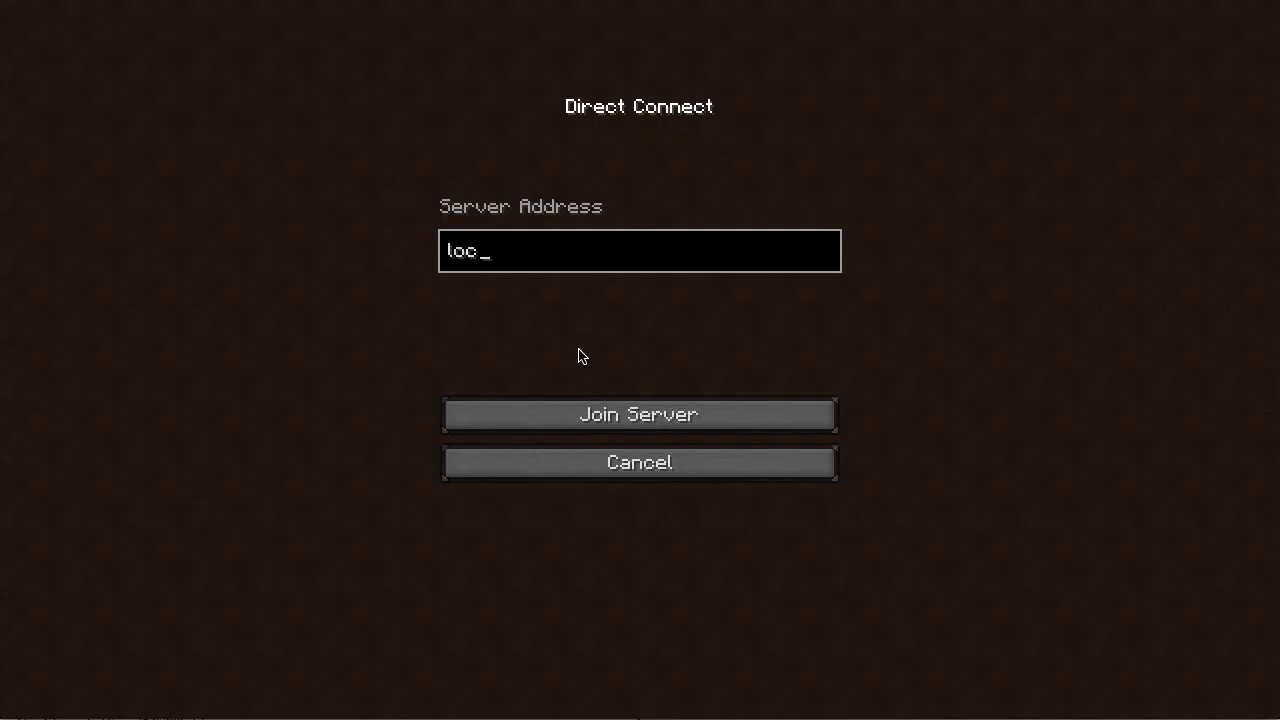
{"action": "key", "text": "Return"}
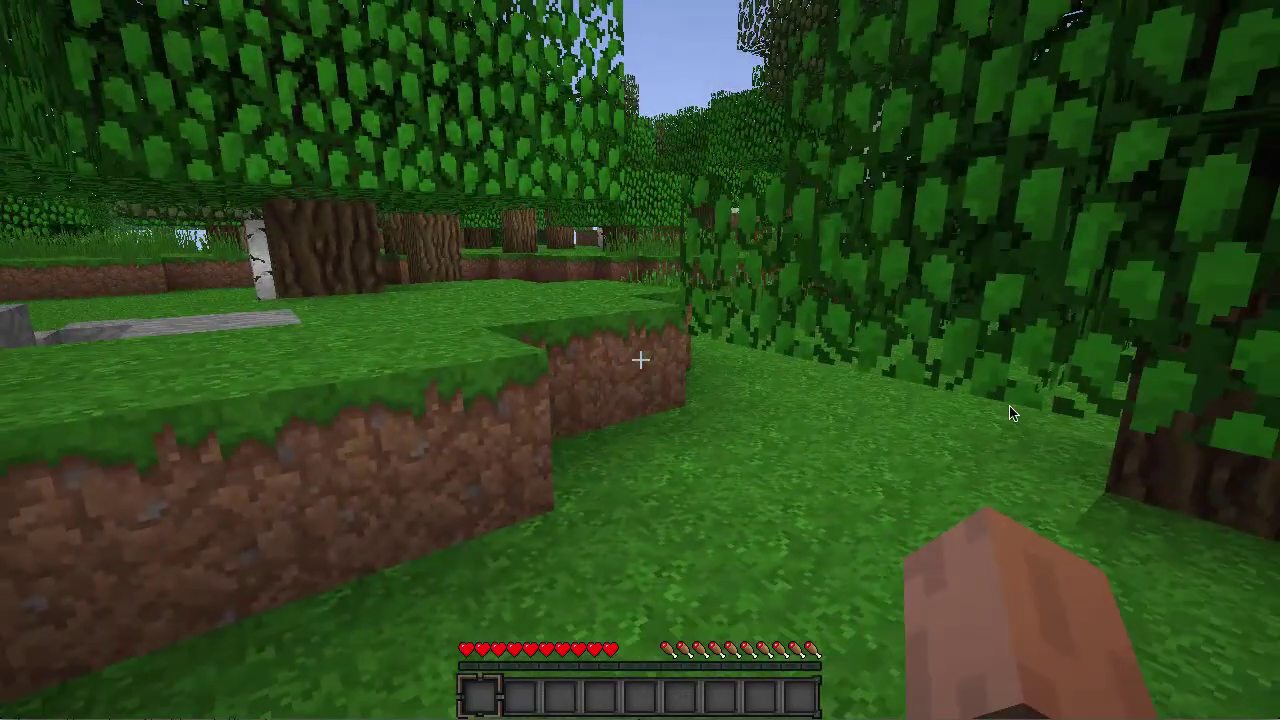
View the player inventory with its Aether accessory slots, and return to the game.
{"action": "key", "text": "e"}
{"action": "key", "text": "e"}
{"action": "key", "text": "e"}
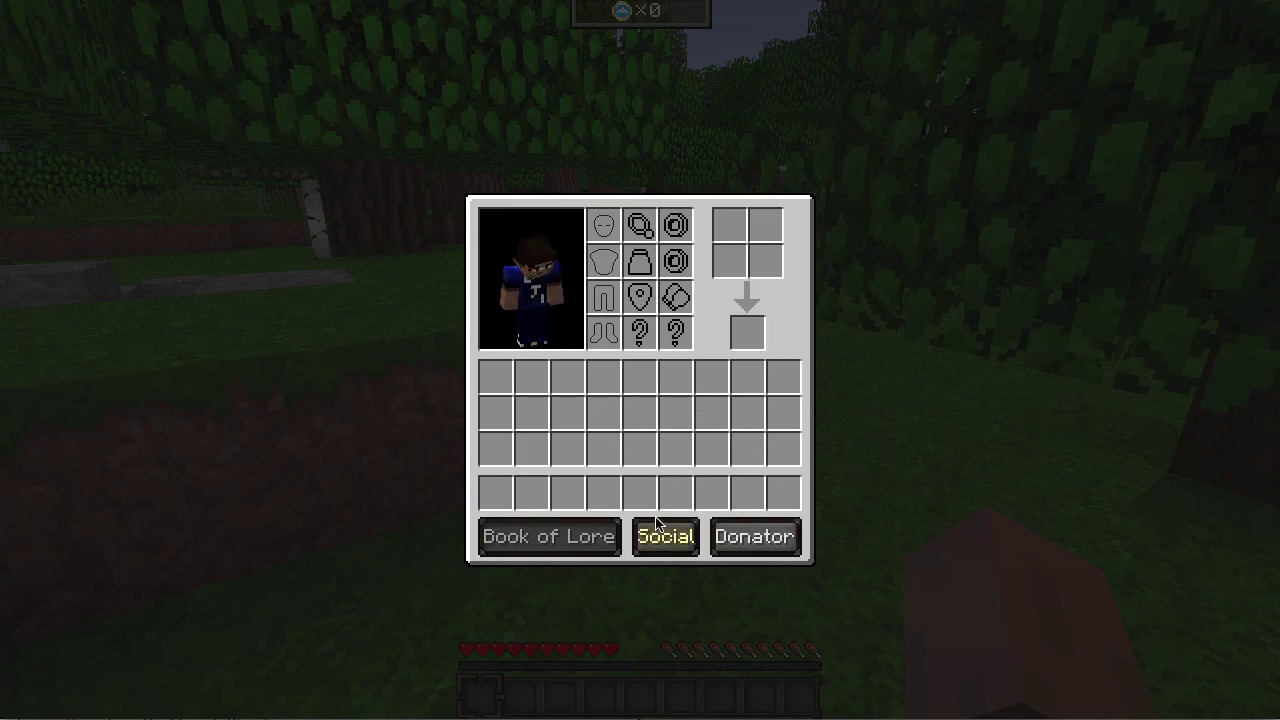
{"action": "key", "text": "e"}
Try to query the world seed with the /seed chat command.
{"action": "key", "text": "w"}
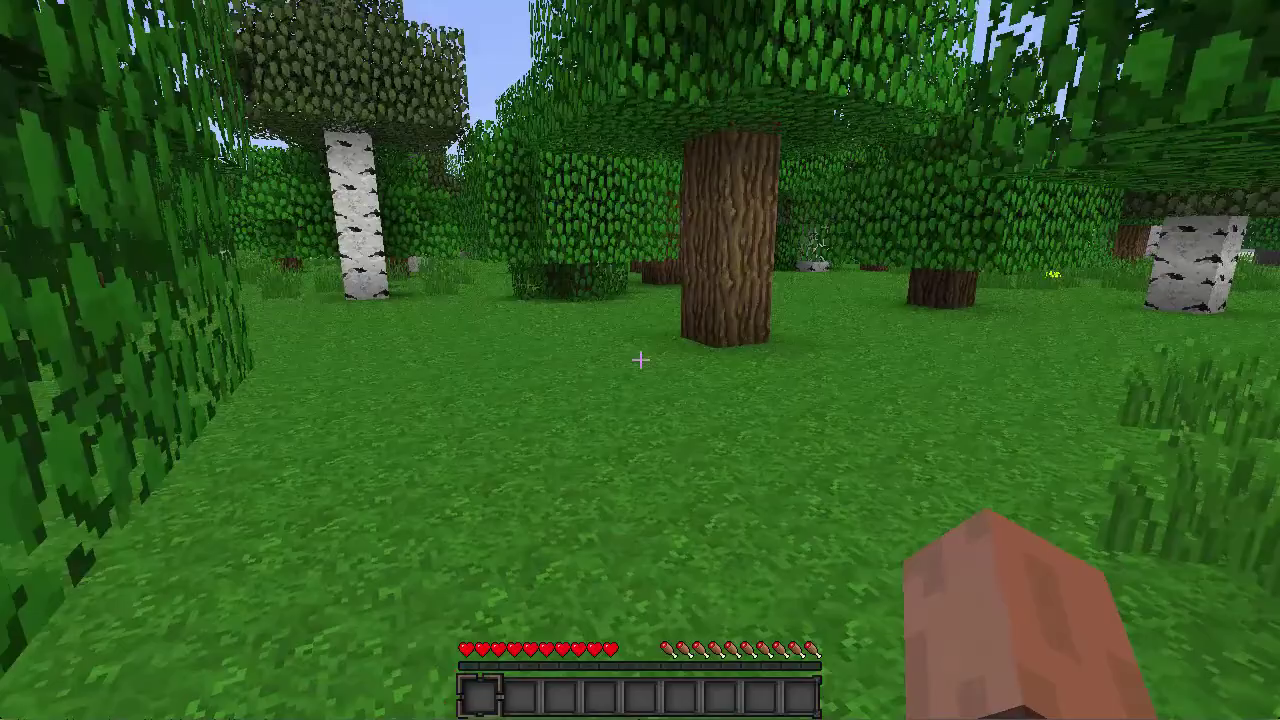
{"action": "key", "text": "slash"}
{"action": "type", "text": "seed"}
{"action": "key", "text": "Return"}
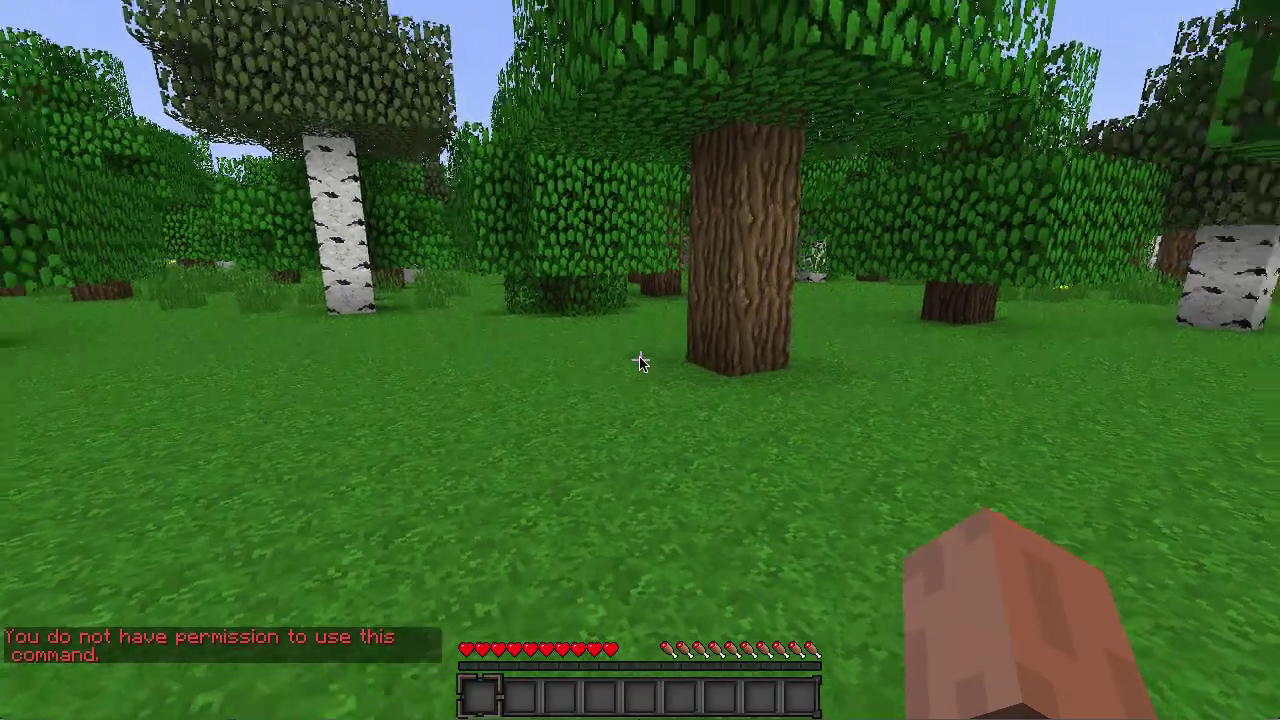
{"action": "key", "text": "w"}
{"action": "key", "text": "Escape"}
{"action": "key", "text": "Escape"}
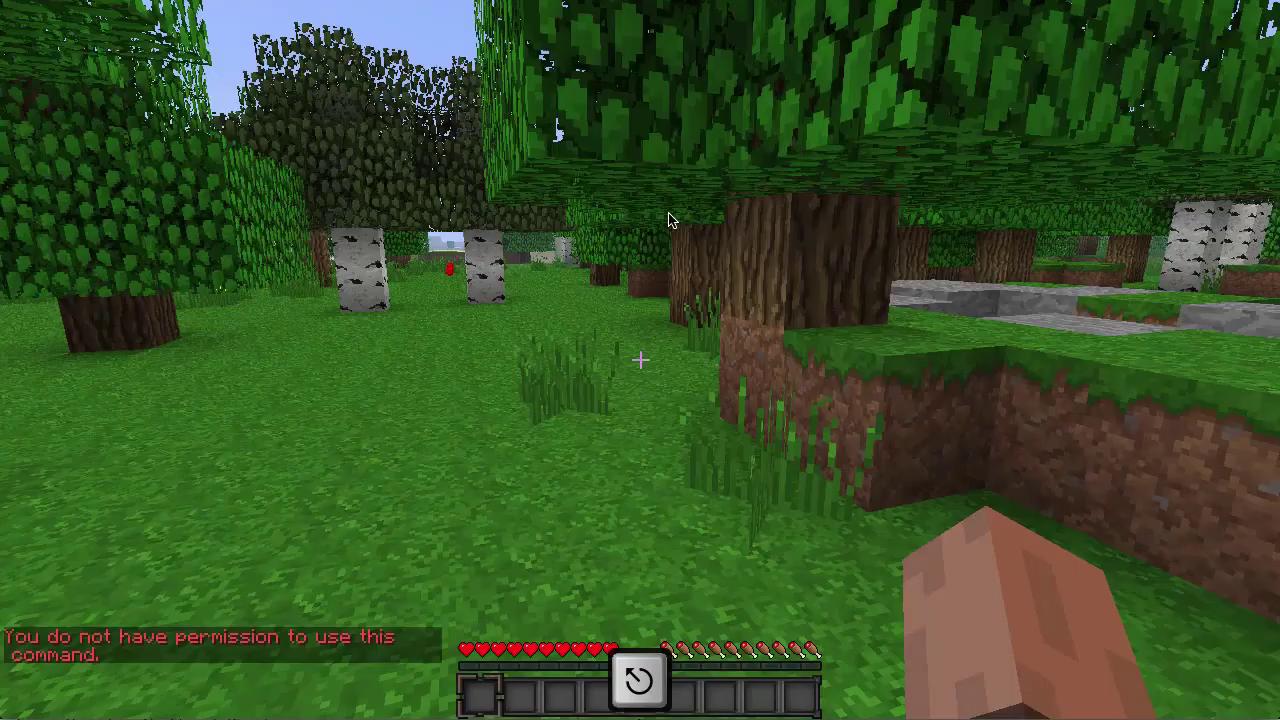
{"action": "key", "text": "Escape"}
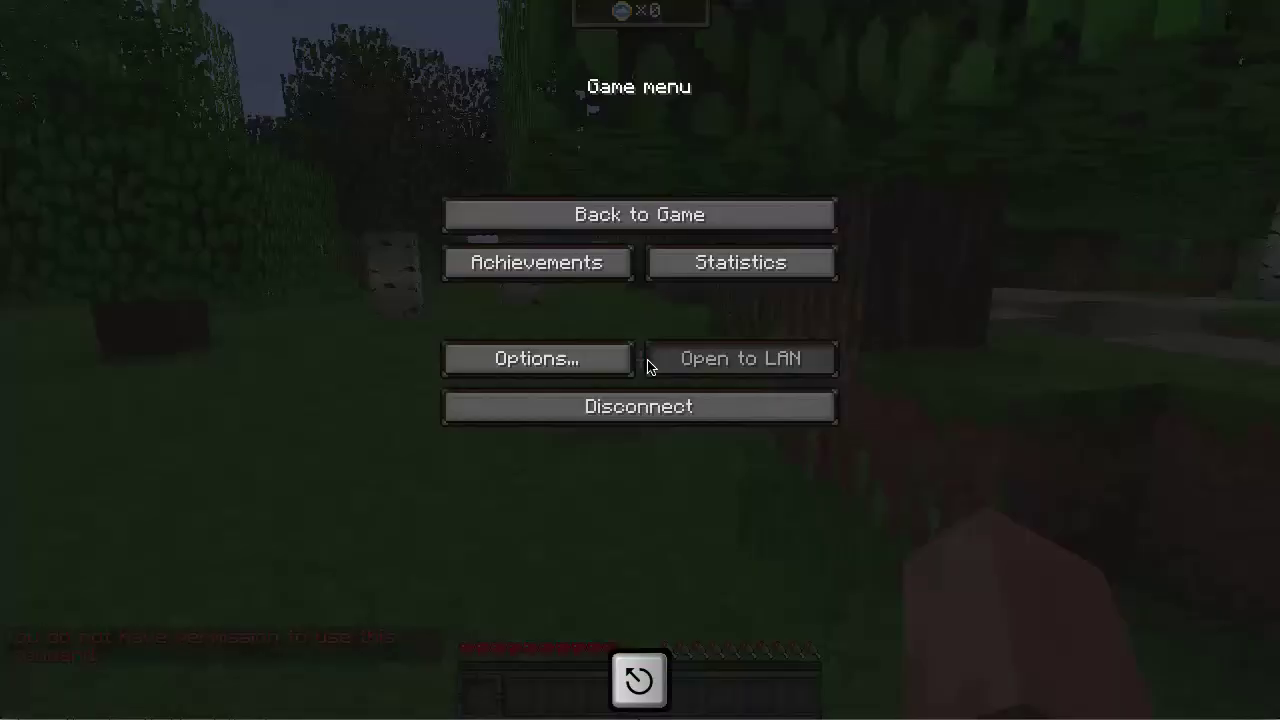
{"action": "left_click", "coordinate": [711, 207]}
{"action": "key", "text": "w"}
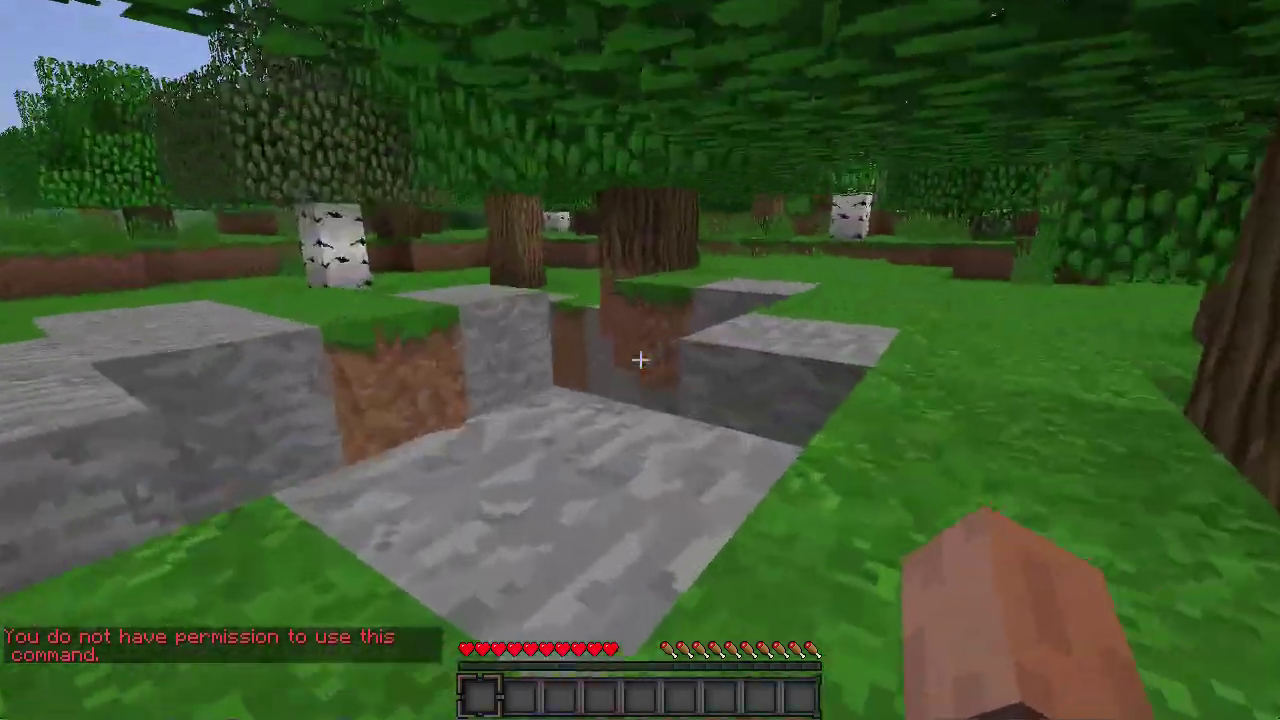
{"action": "key", "text": "w"}
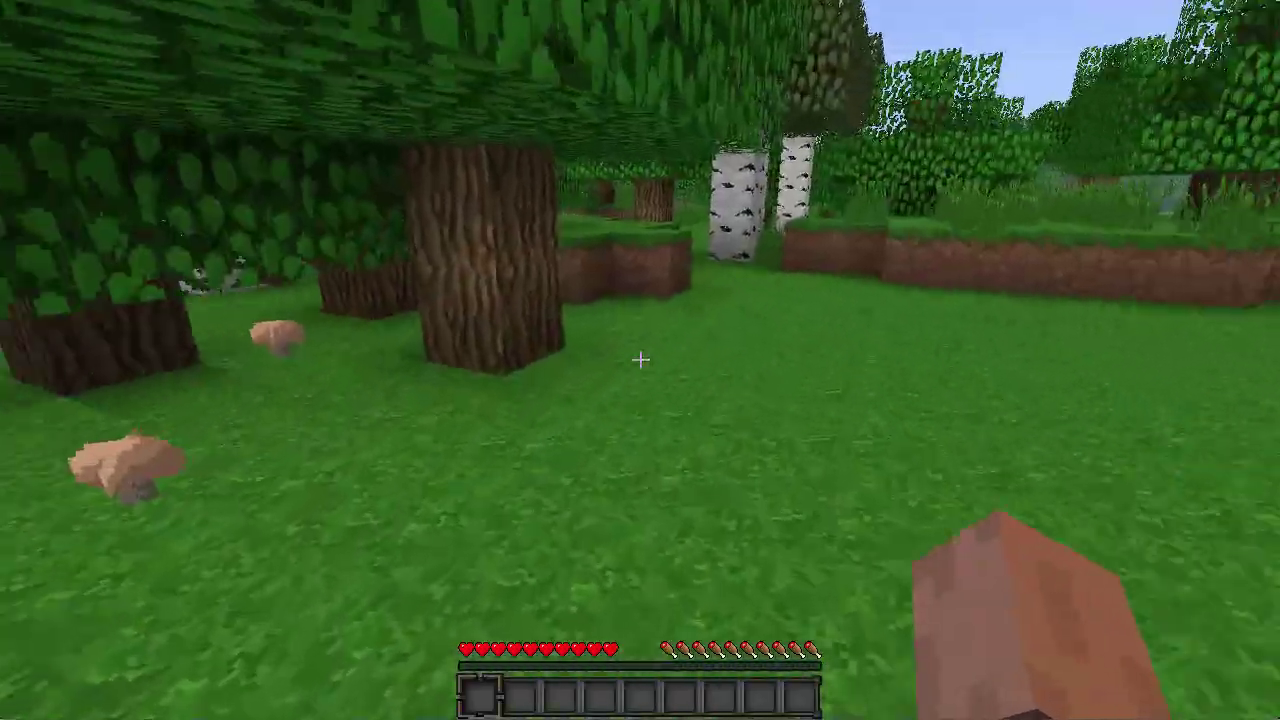
View the Social page from the player inventory, and return to the game.
{"action": "key", "text": "e"}
{"action": "left_click", "coordinate": [667, 535]}
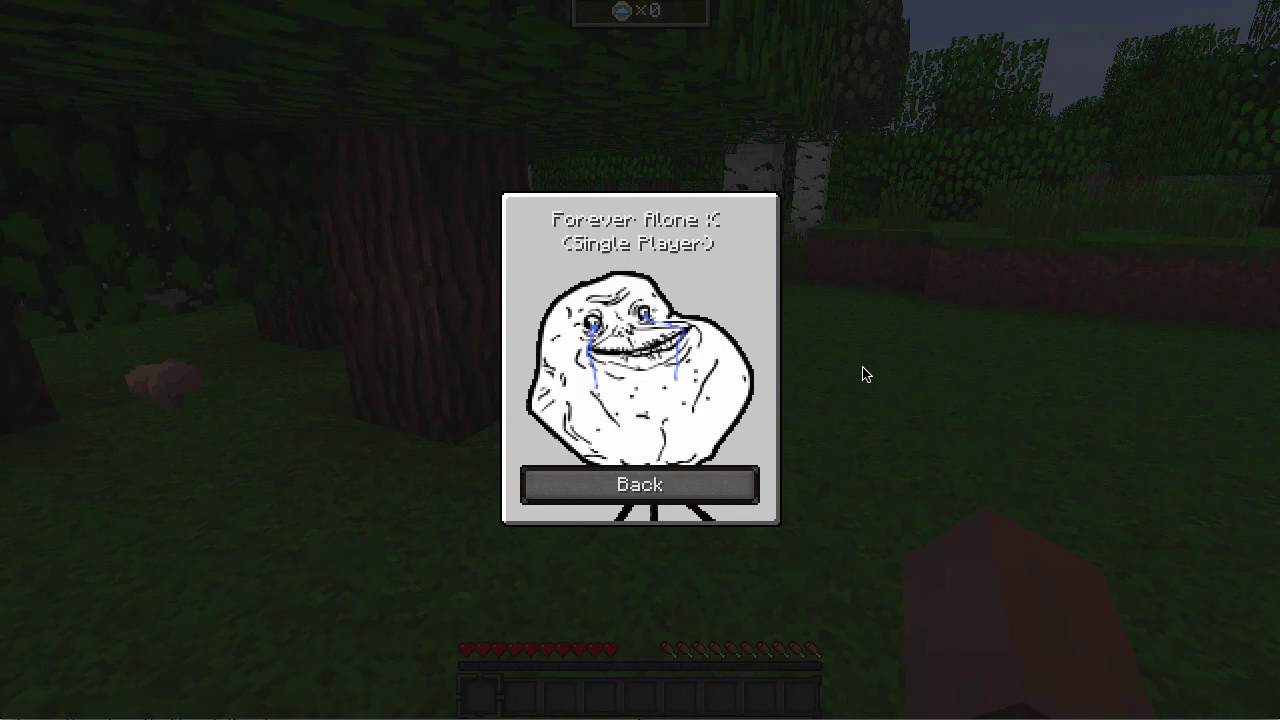
{"action": "left_click", "coordinate": [653, 494]}
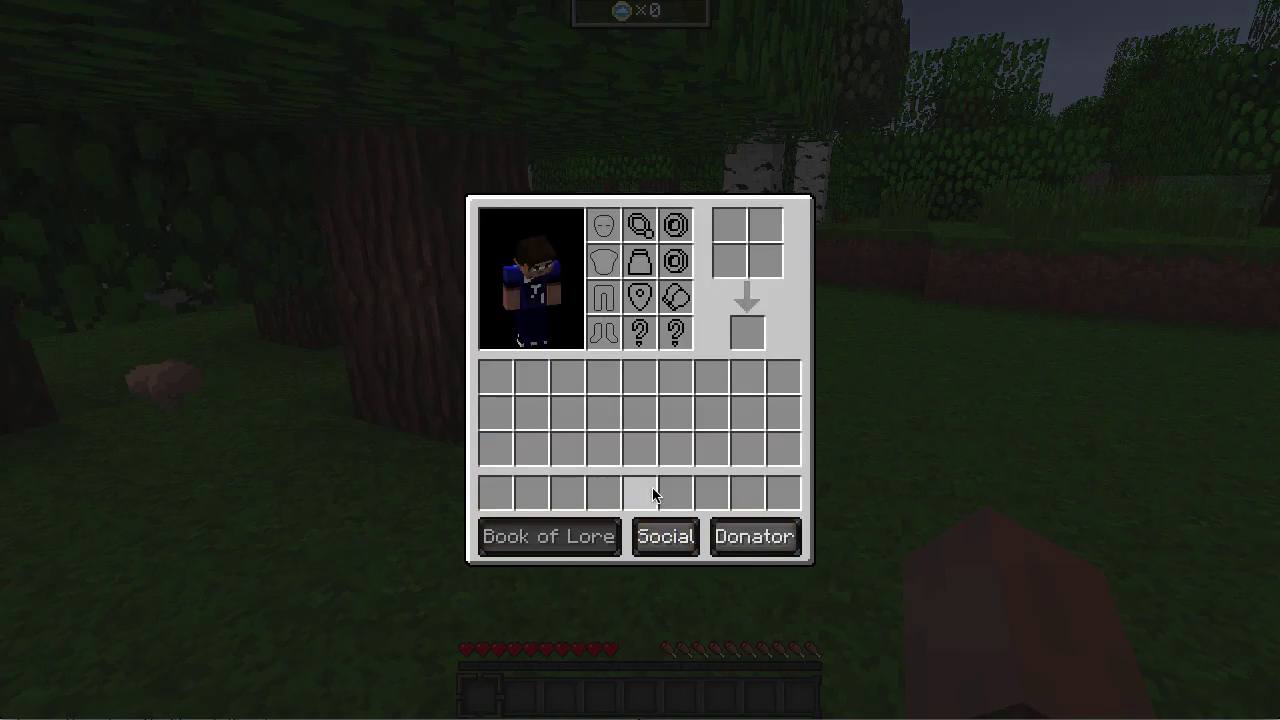
{"action": "key", "text": "e"}
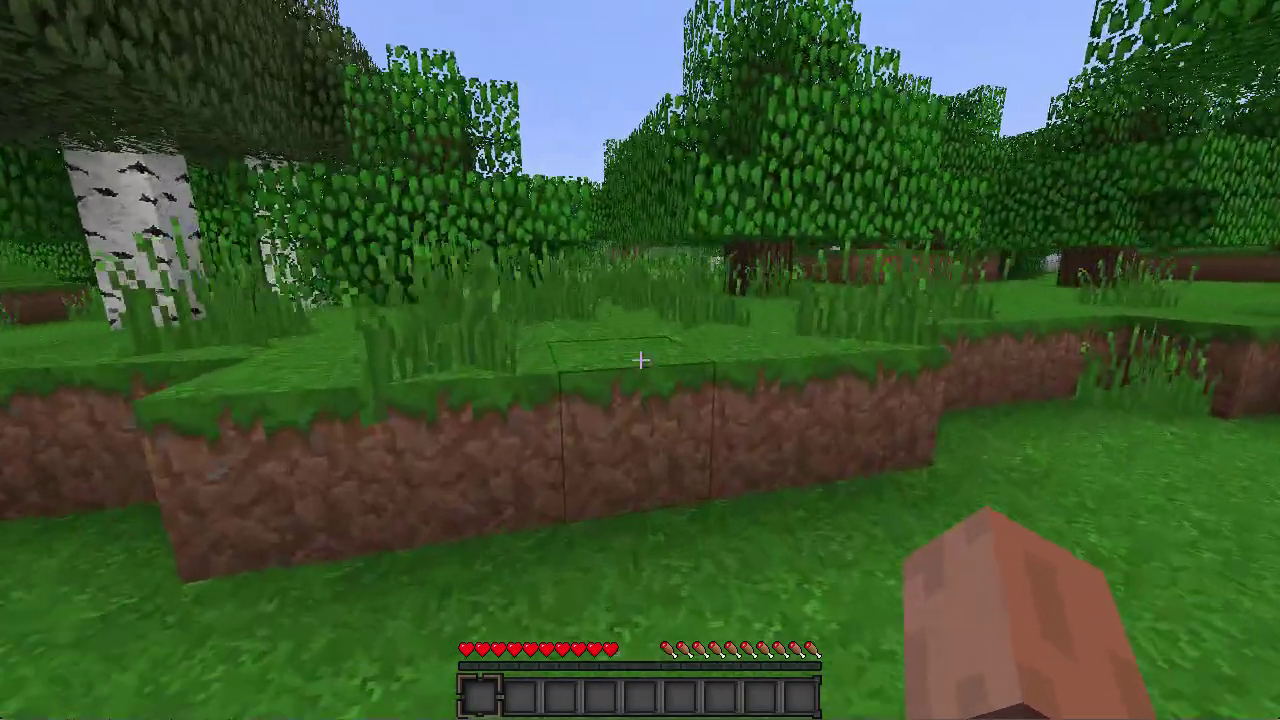
Walk through the forest around the spawn area to look over the server world.
{"action": "key", "text": "w"}
{"action": "key", "text": "space"}
{"action": "left_click", "coordinate": [640, 360]}
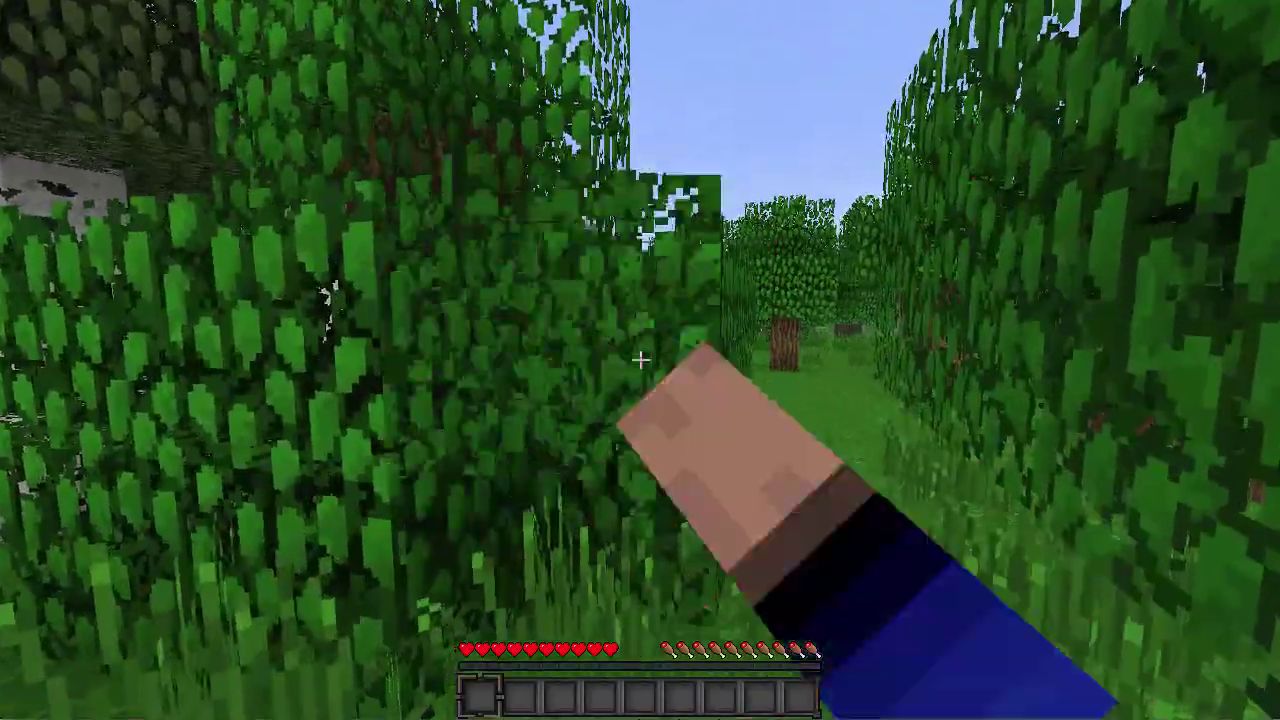
{"action": "left_click", "coordinate": [640, 360]}
{"action": "key", "text": "w"}
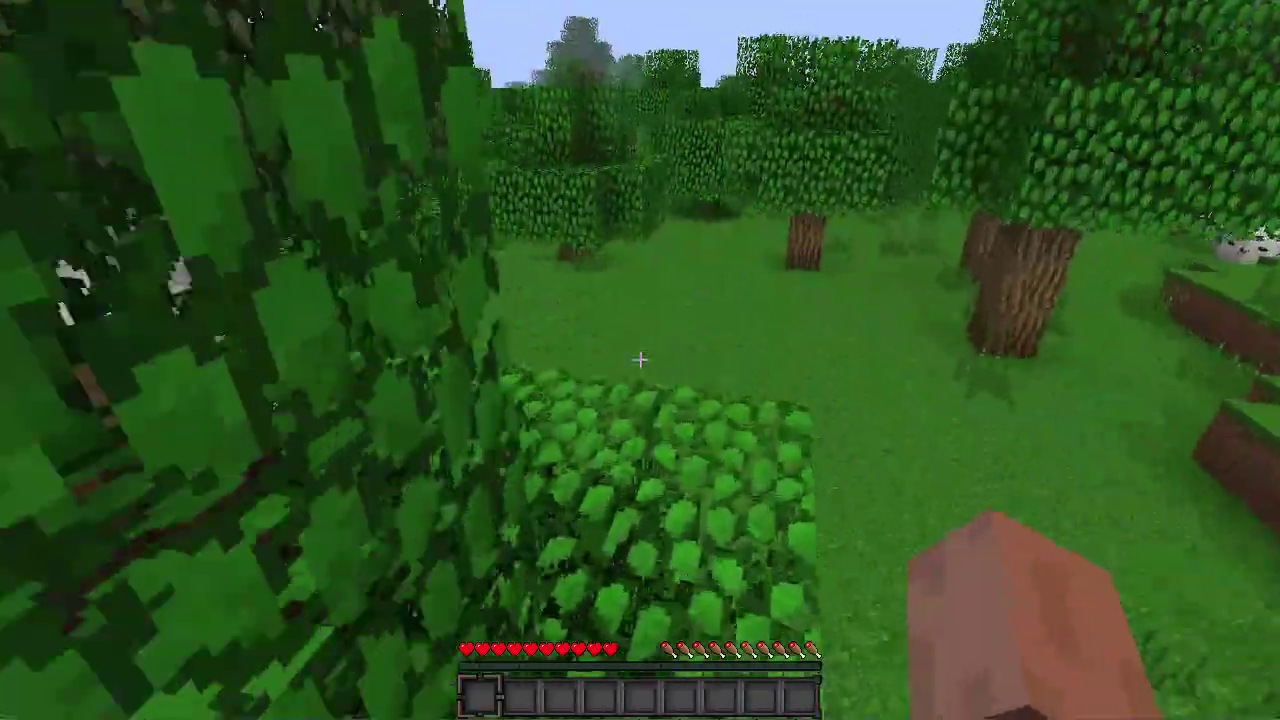
{"action": "key", "text": "w"}
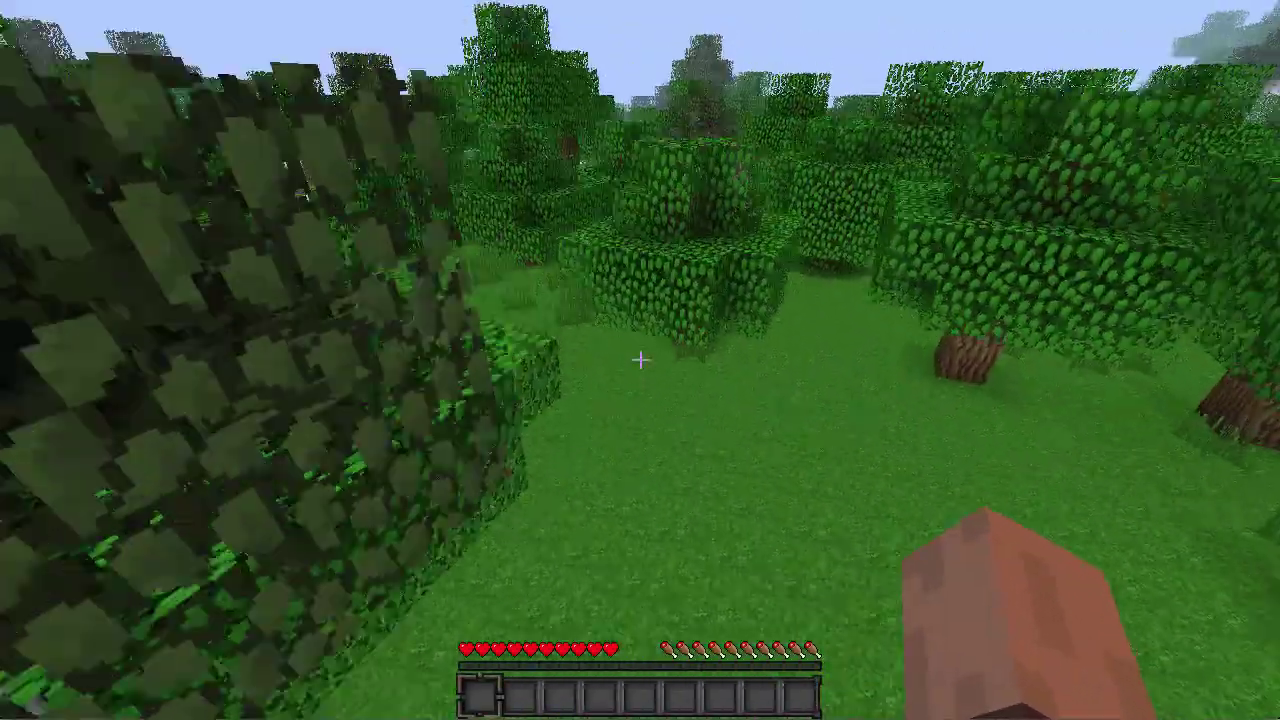
{"action": "key", "text": "w"}
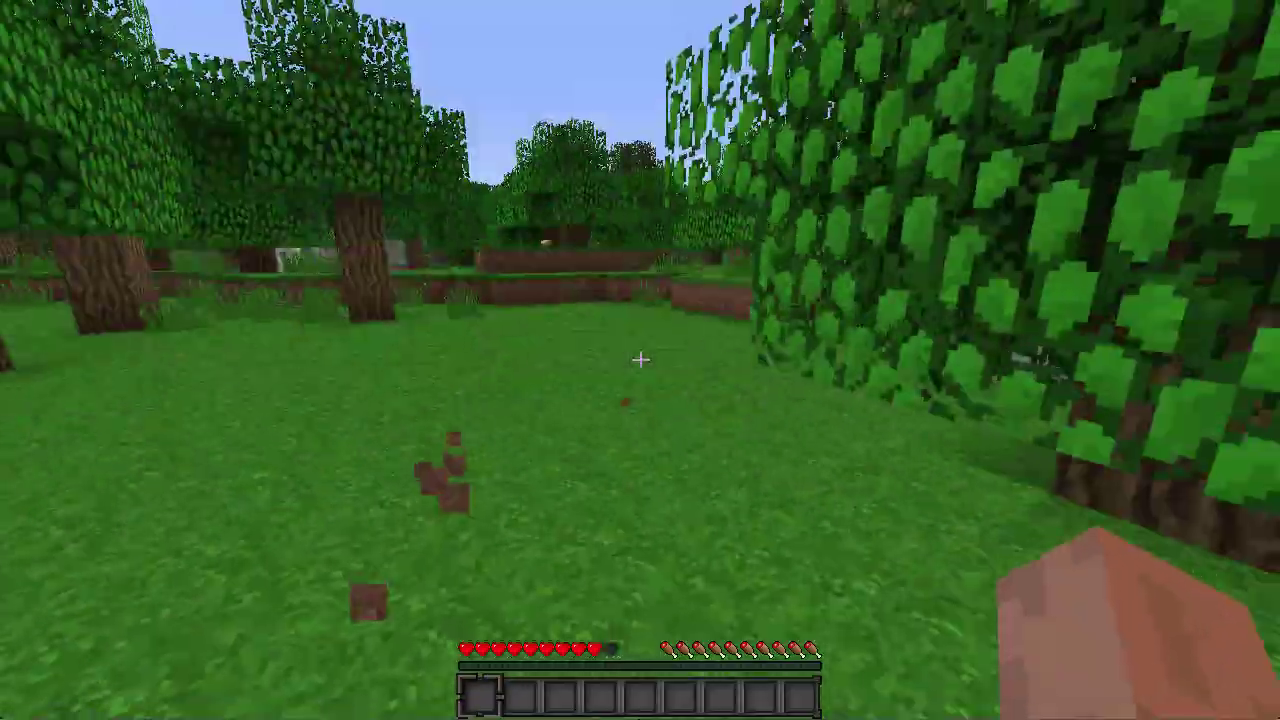
{"action": "key", "text": "w"}
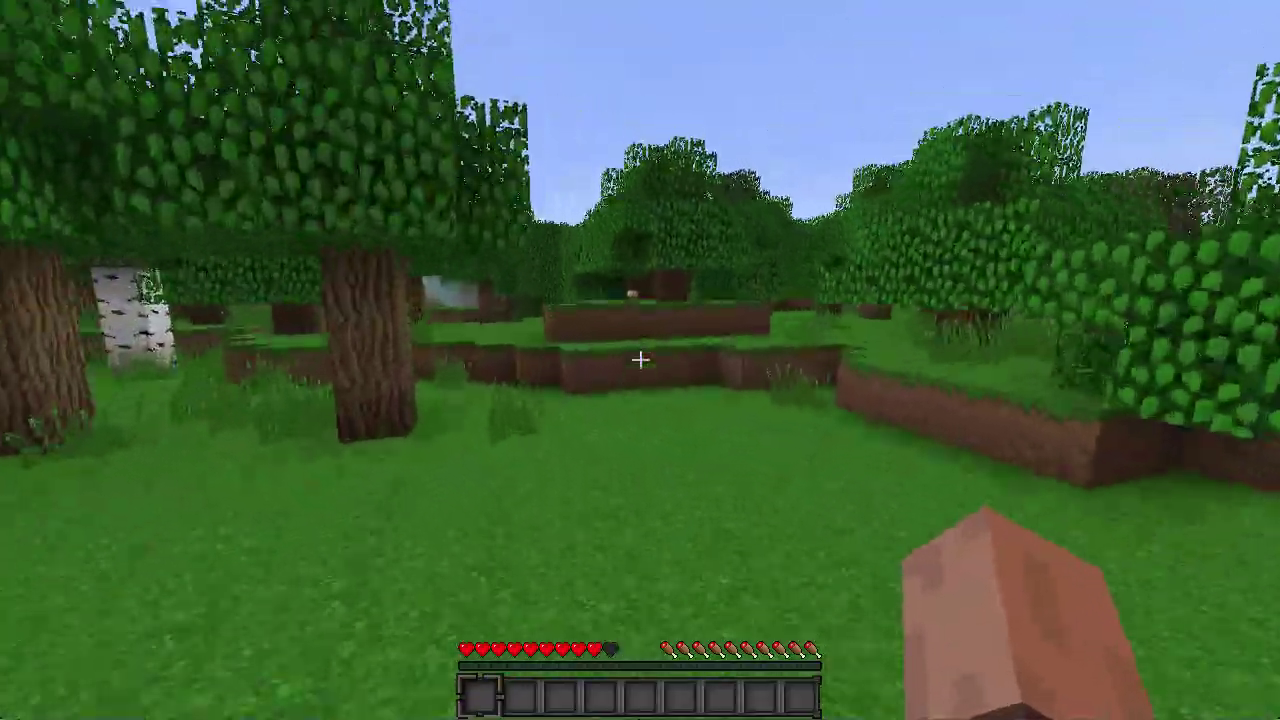
{"action": "key", "text": "w"}
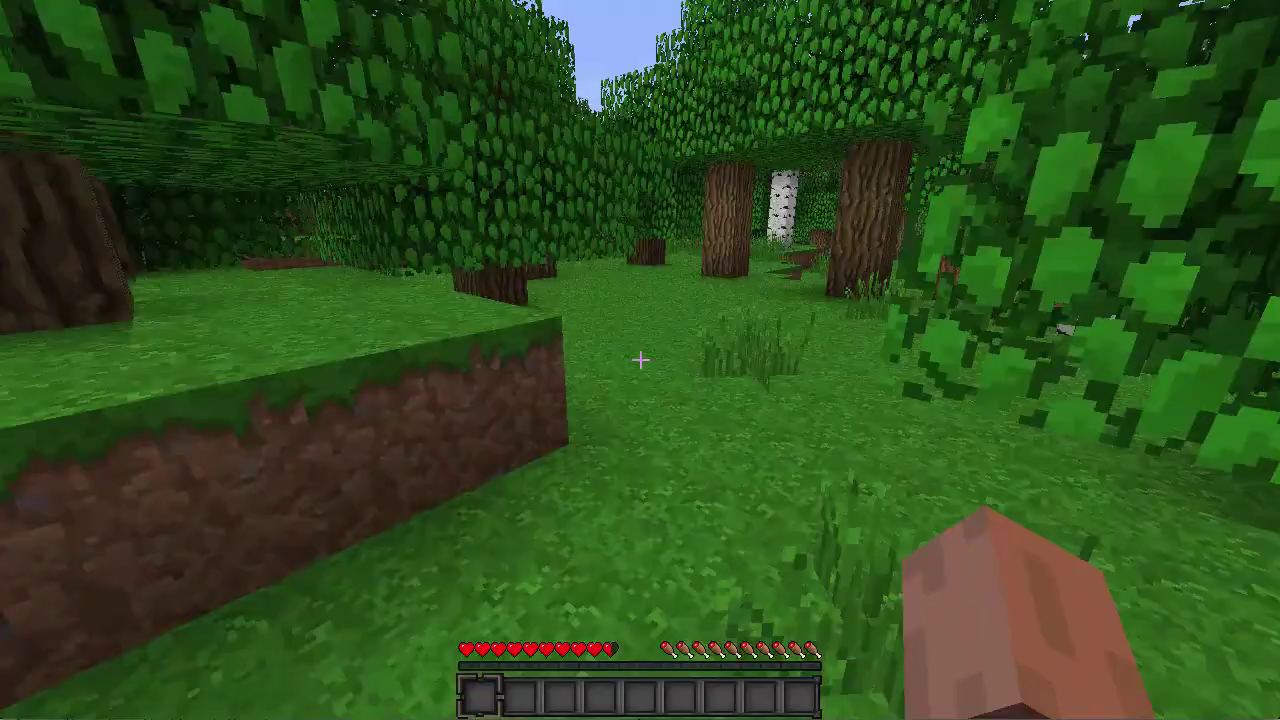
{"action": "key", "text": "w"}
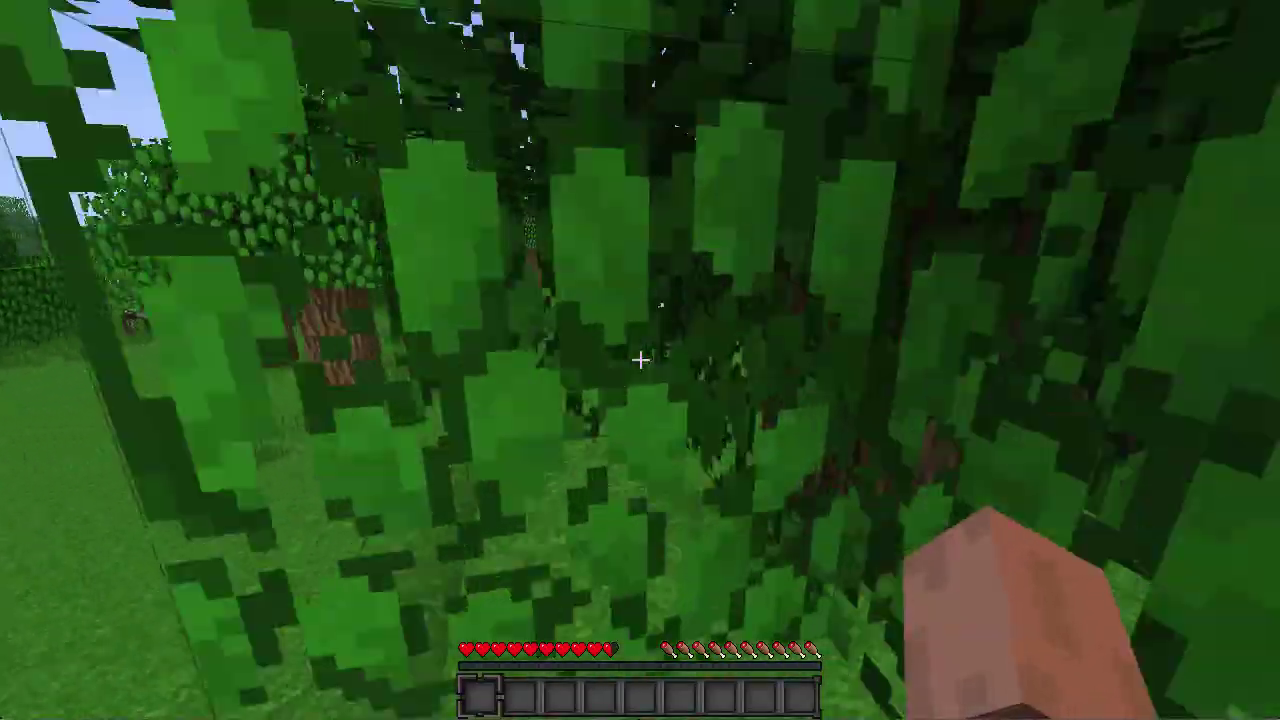
{"action": "key", "text": "w"}
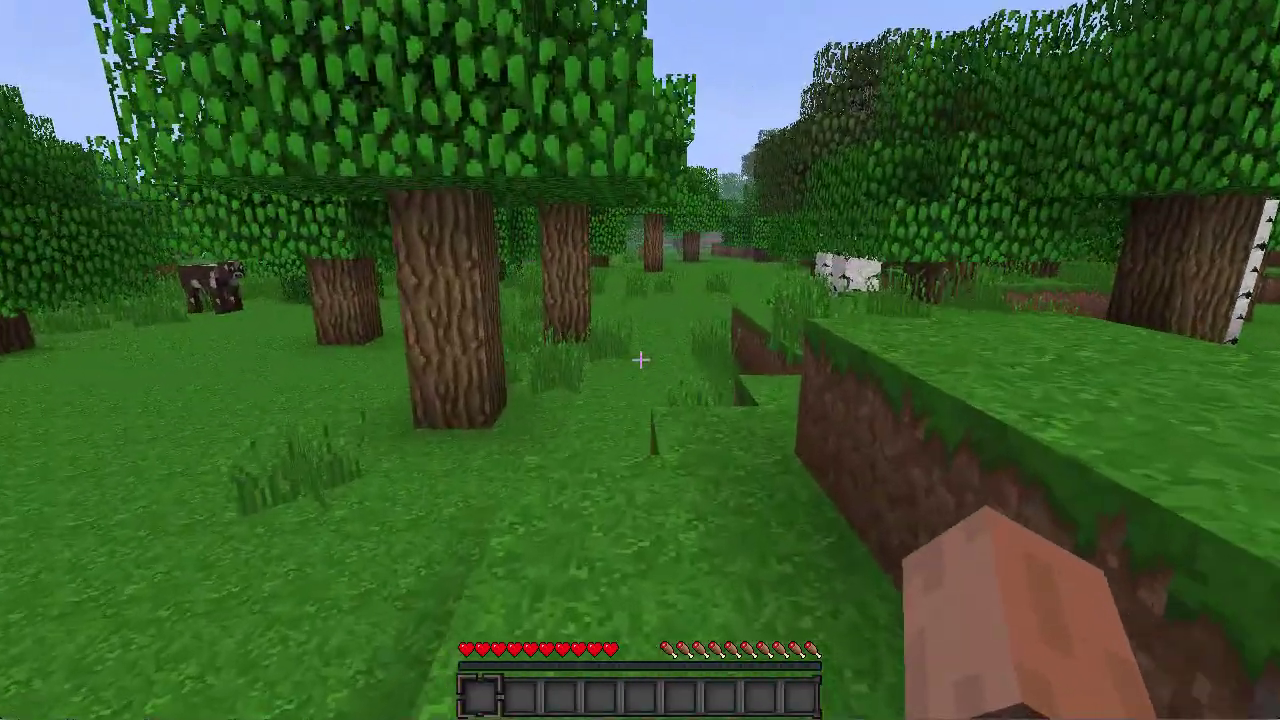